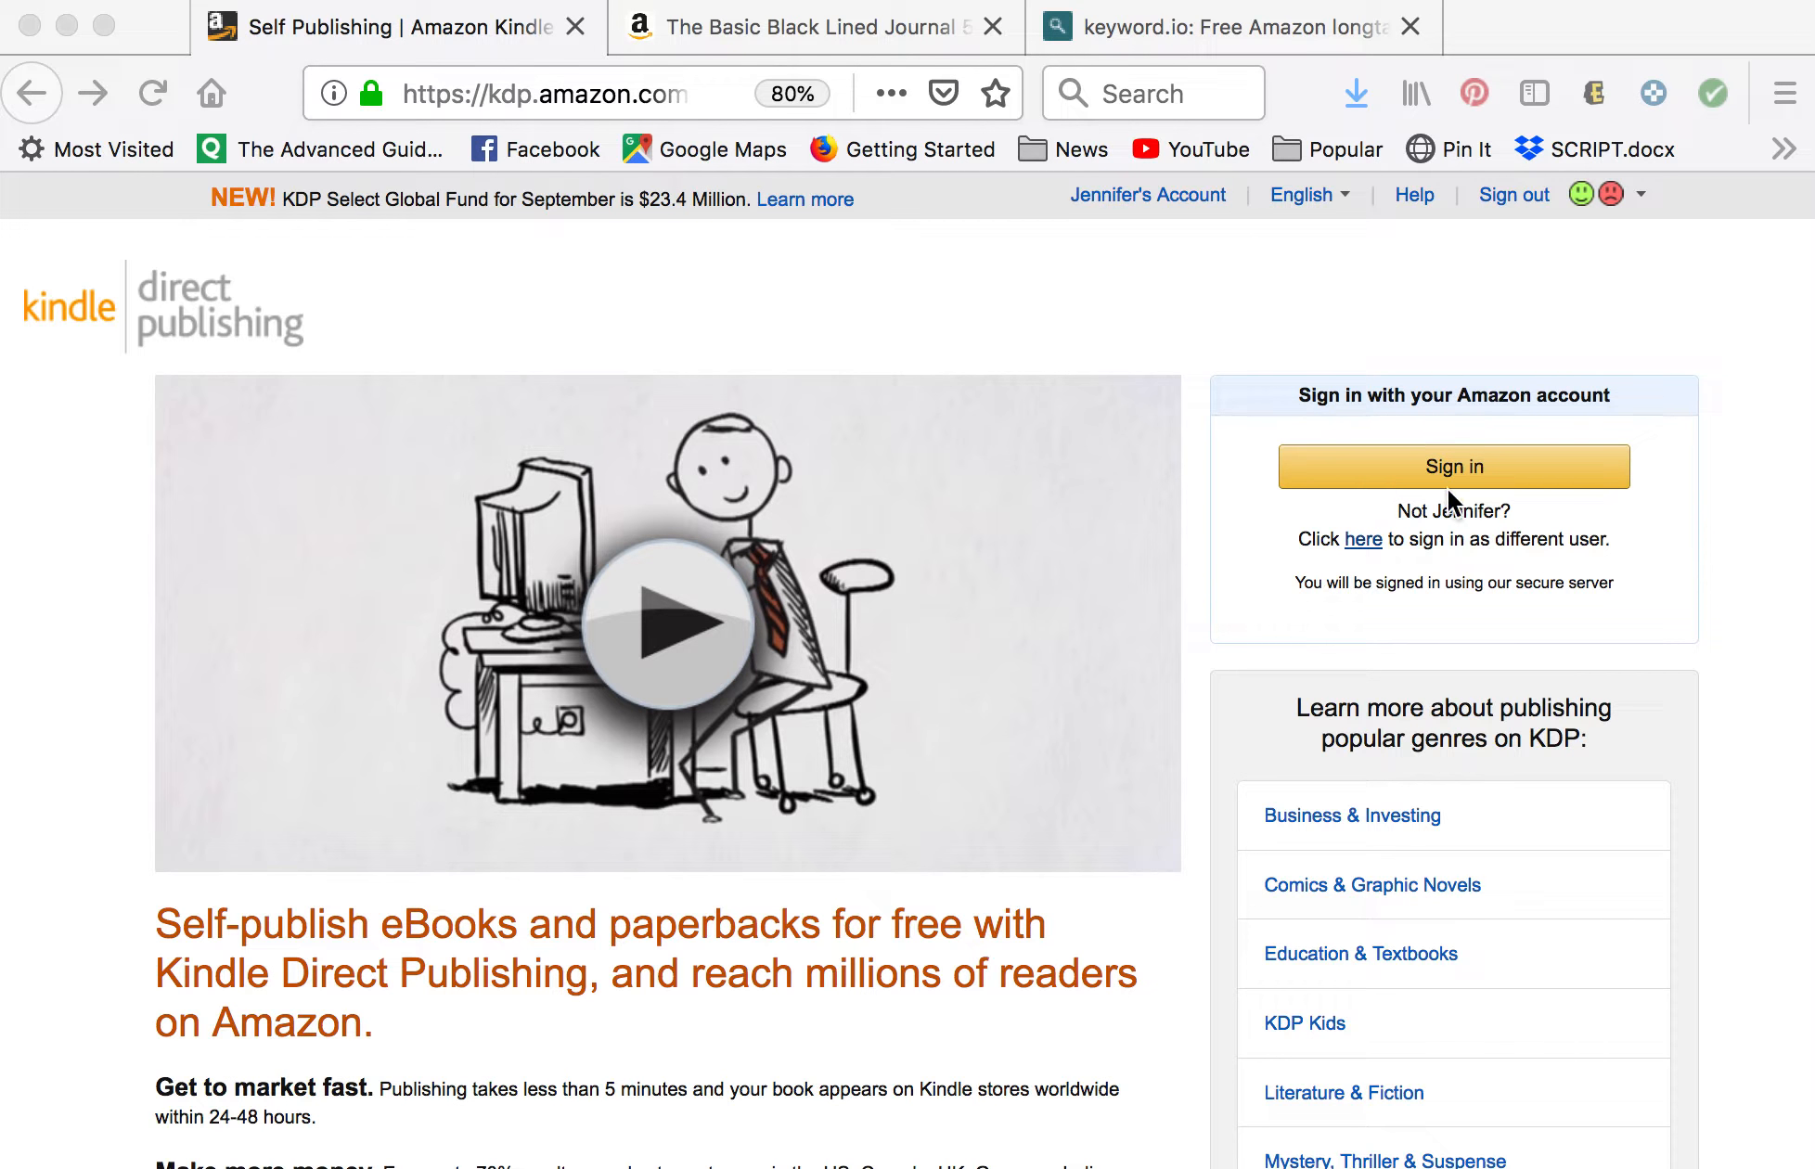
# Sign in to Kindle Direct Publishing and start creating a new paperback title.
pyautogui.click(1461, 464)
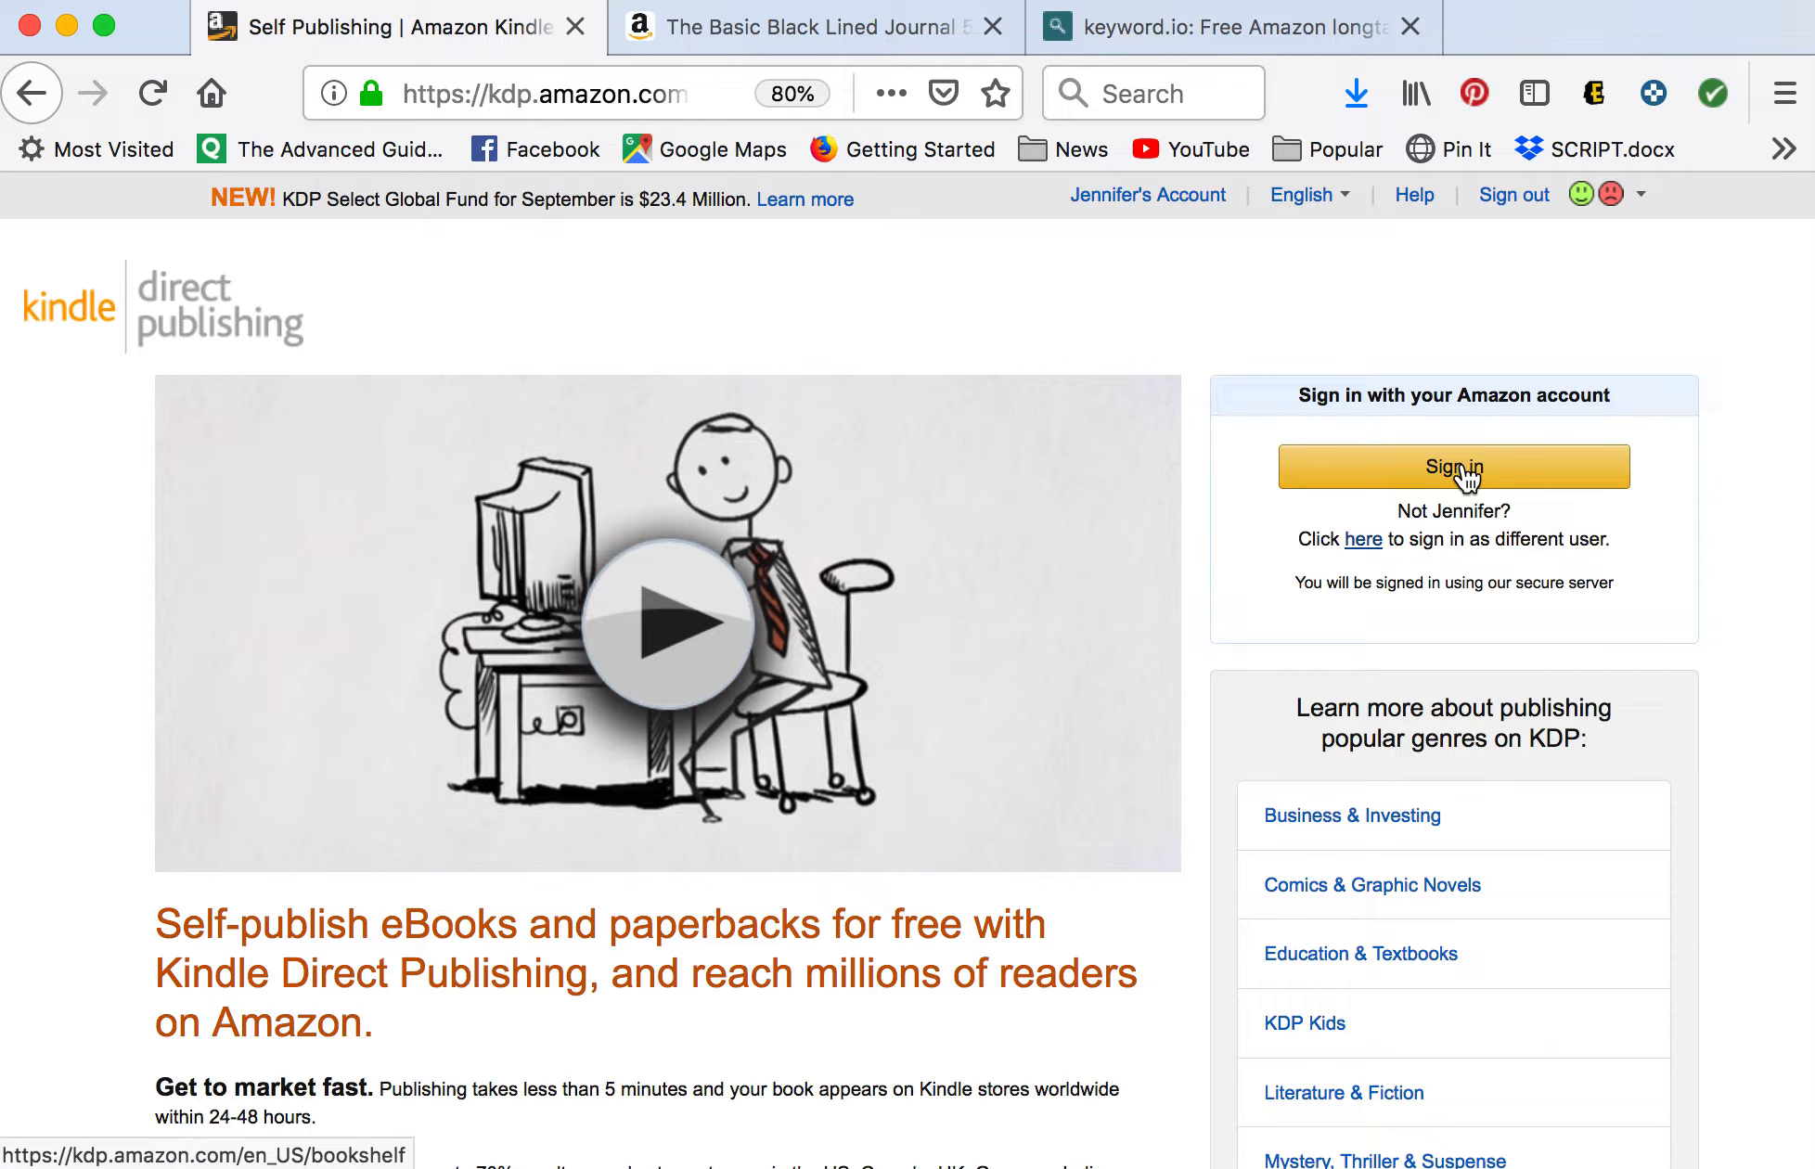
pyautogui.click(1464, 468)
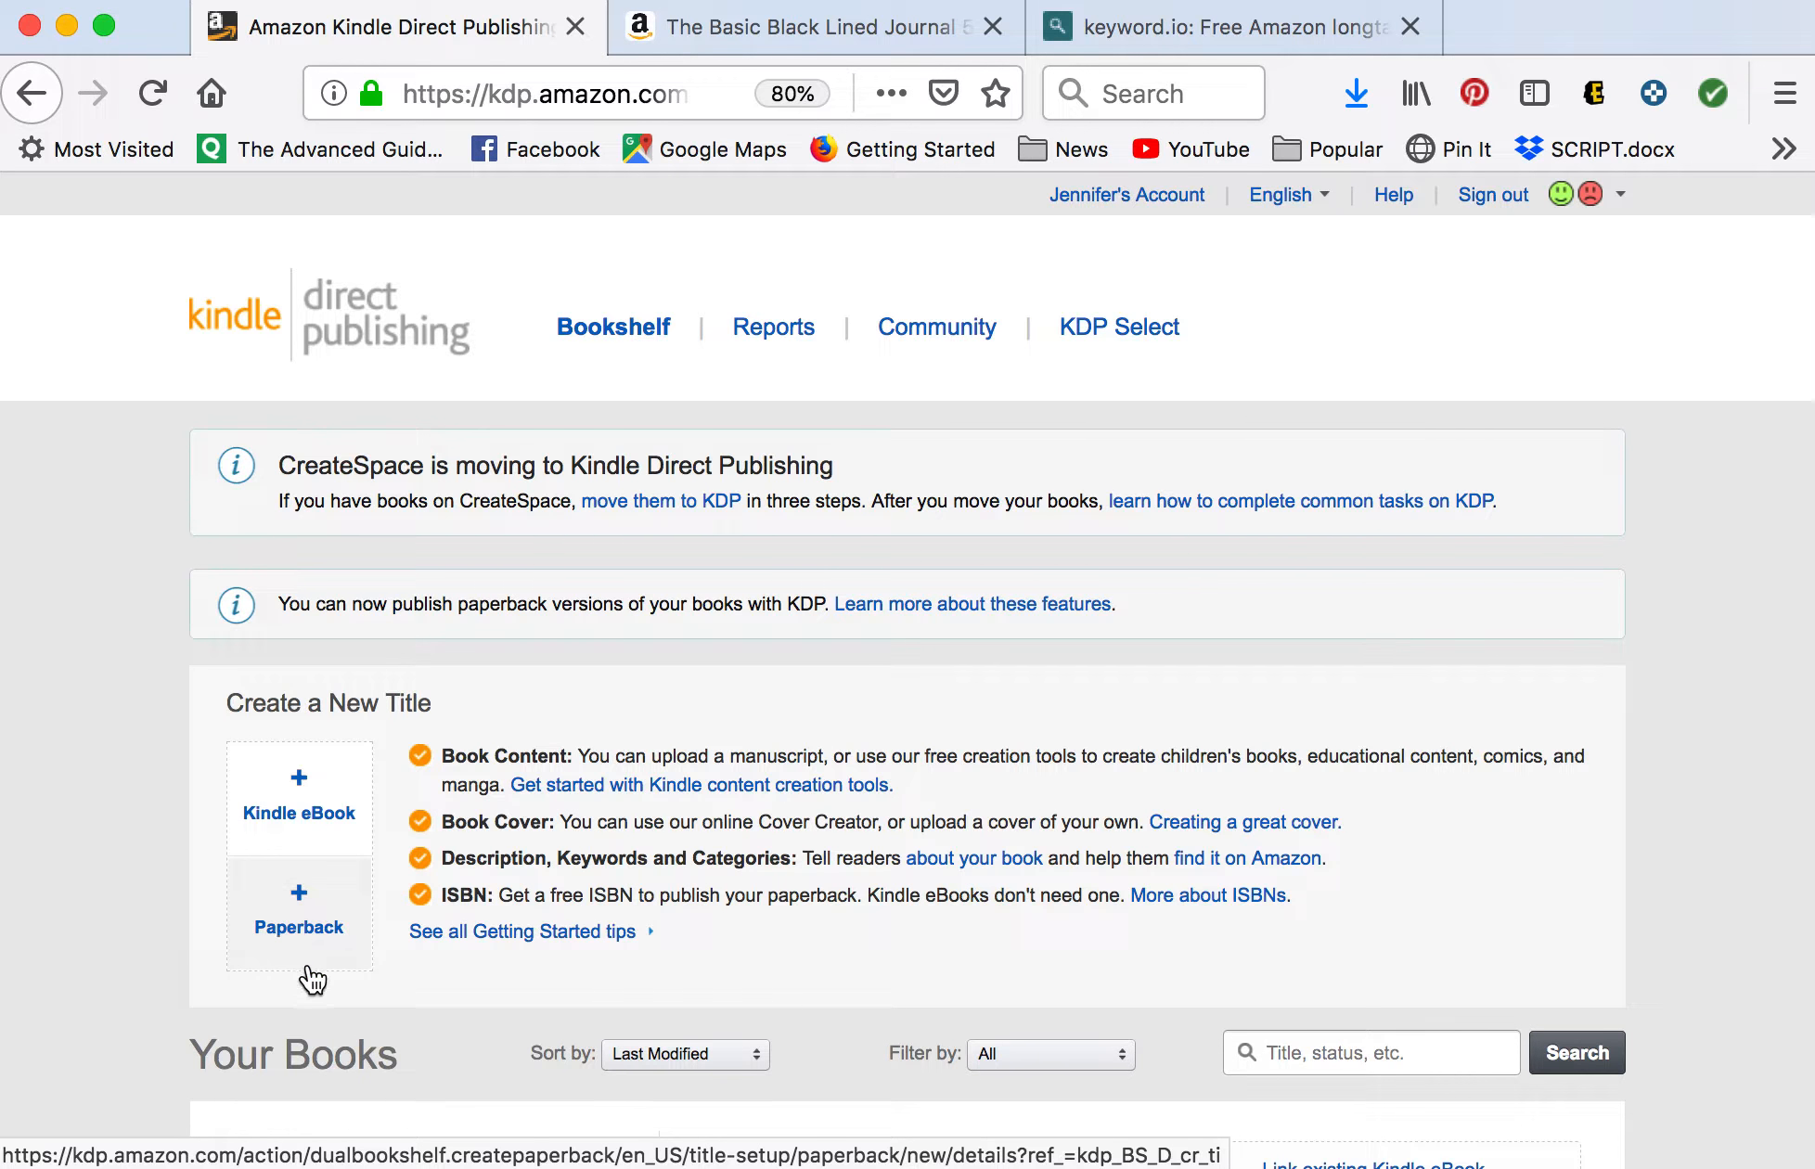
pyautogui.click(299, 896)
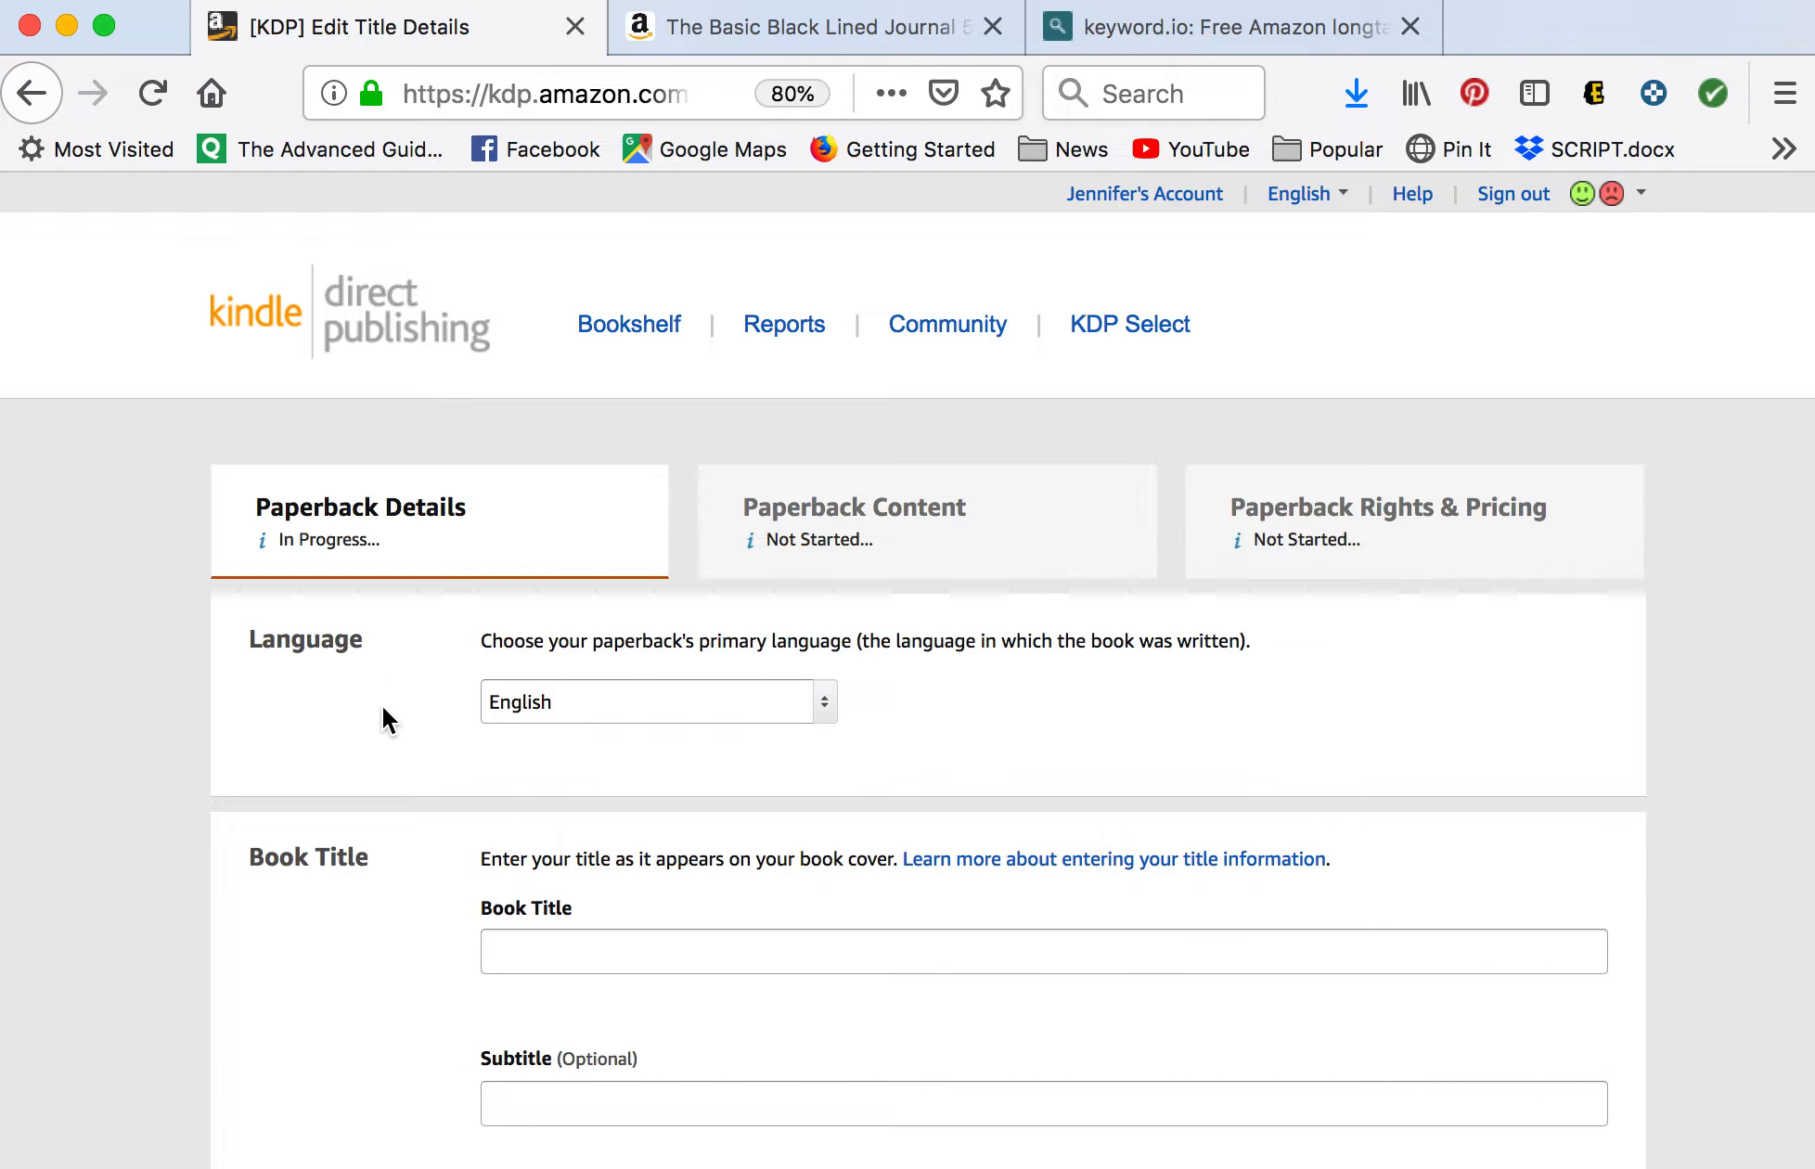
# Choose English as the paperback's primary language.
pyautogui.scroll(-3, 381, 704)
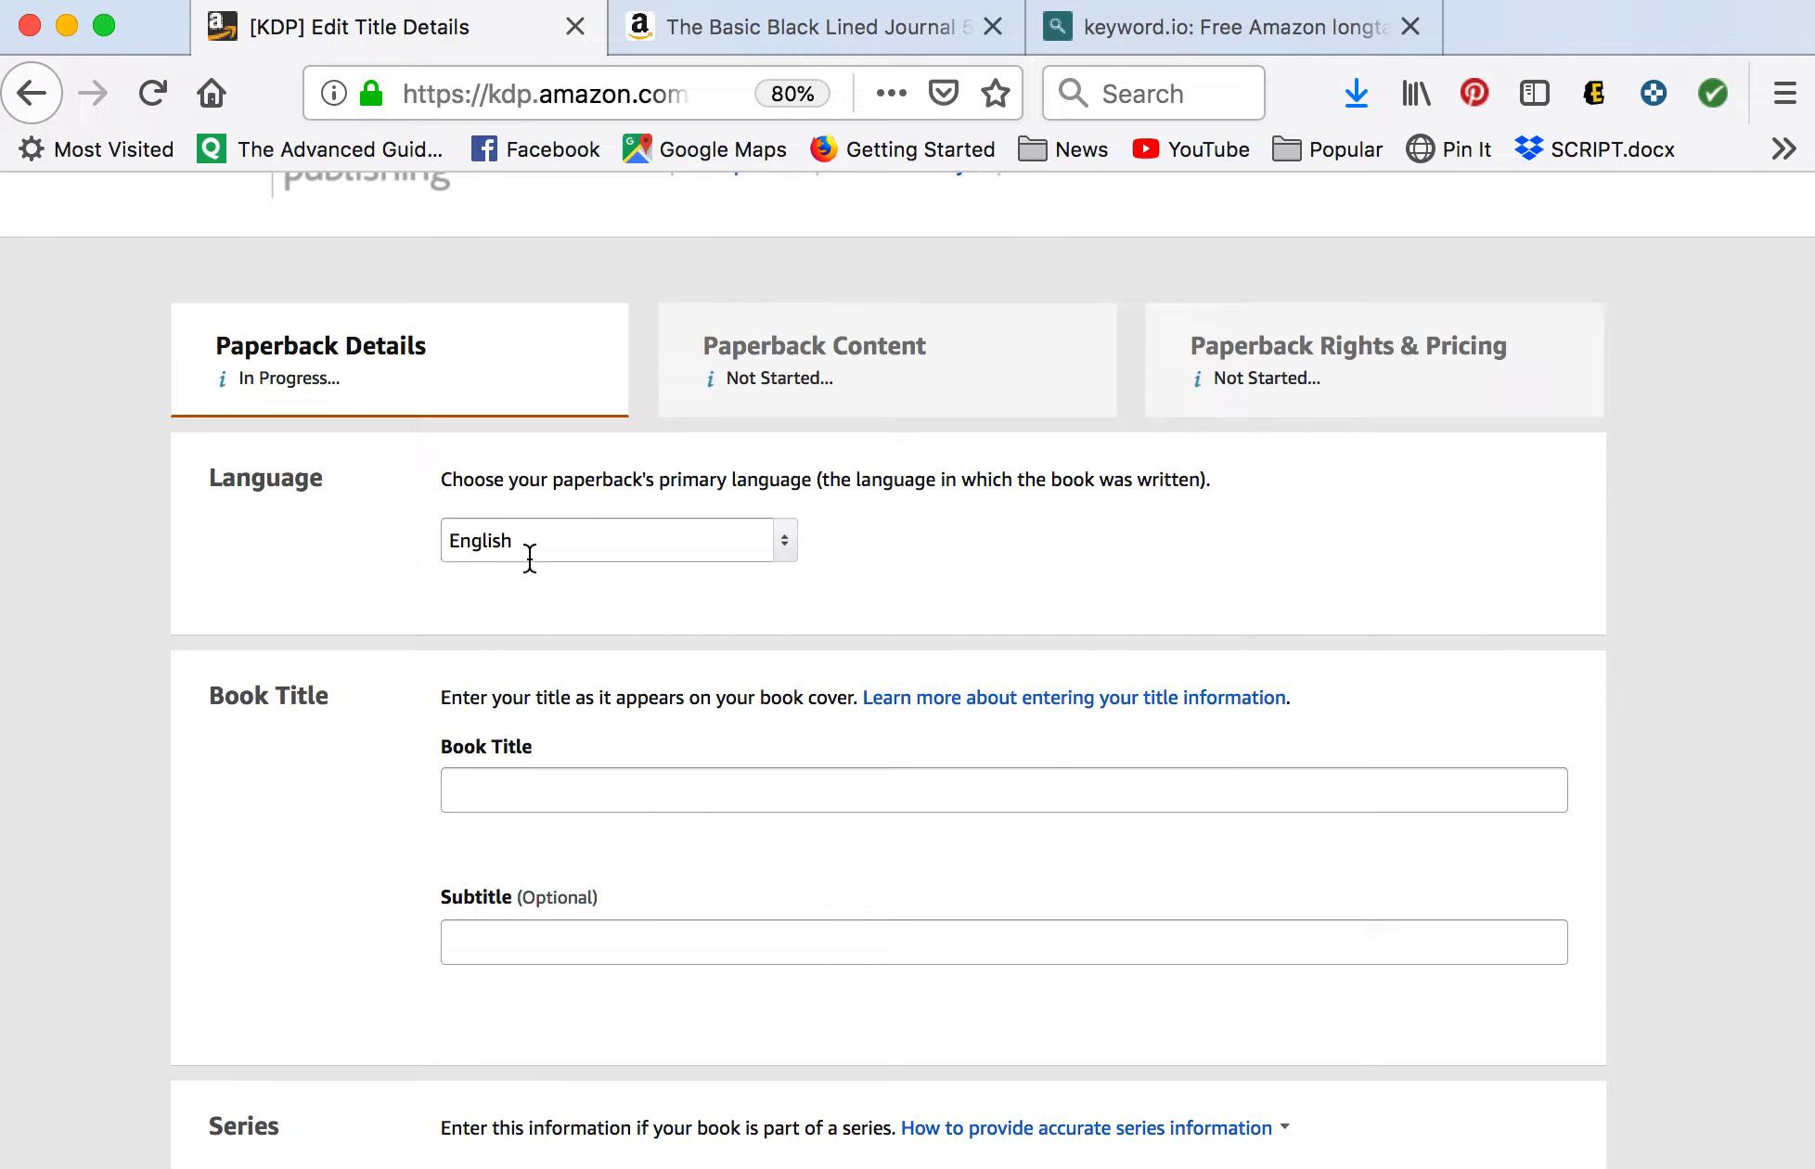
pyautogui.click(782, 555)
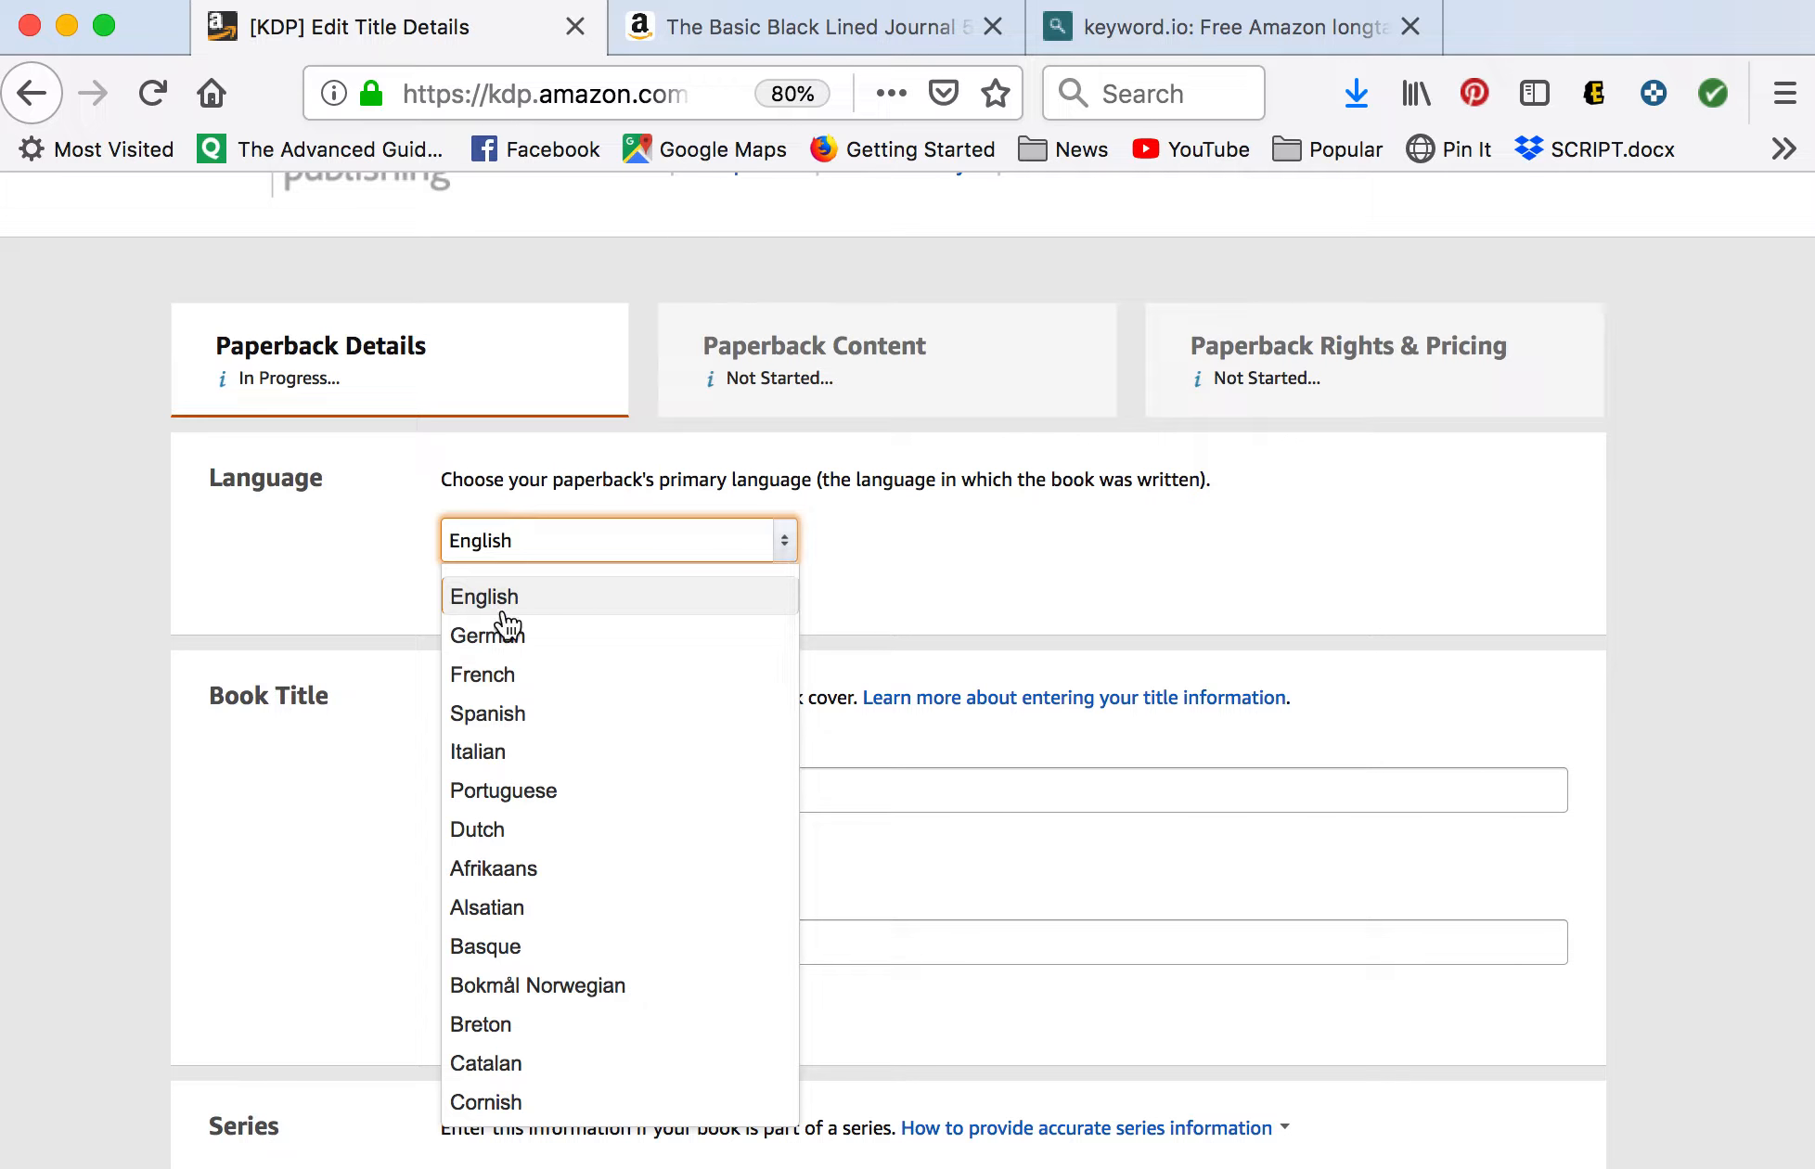
pyautogui.click(476, 598)
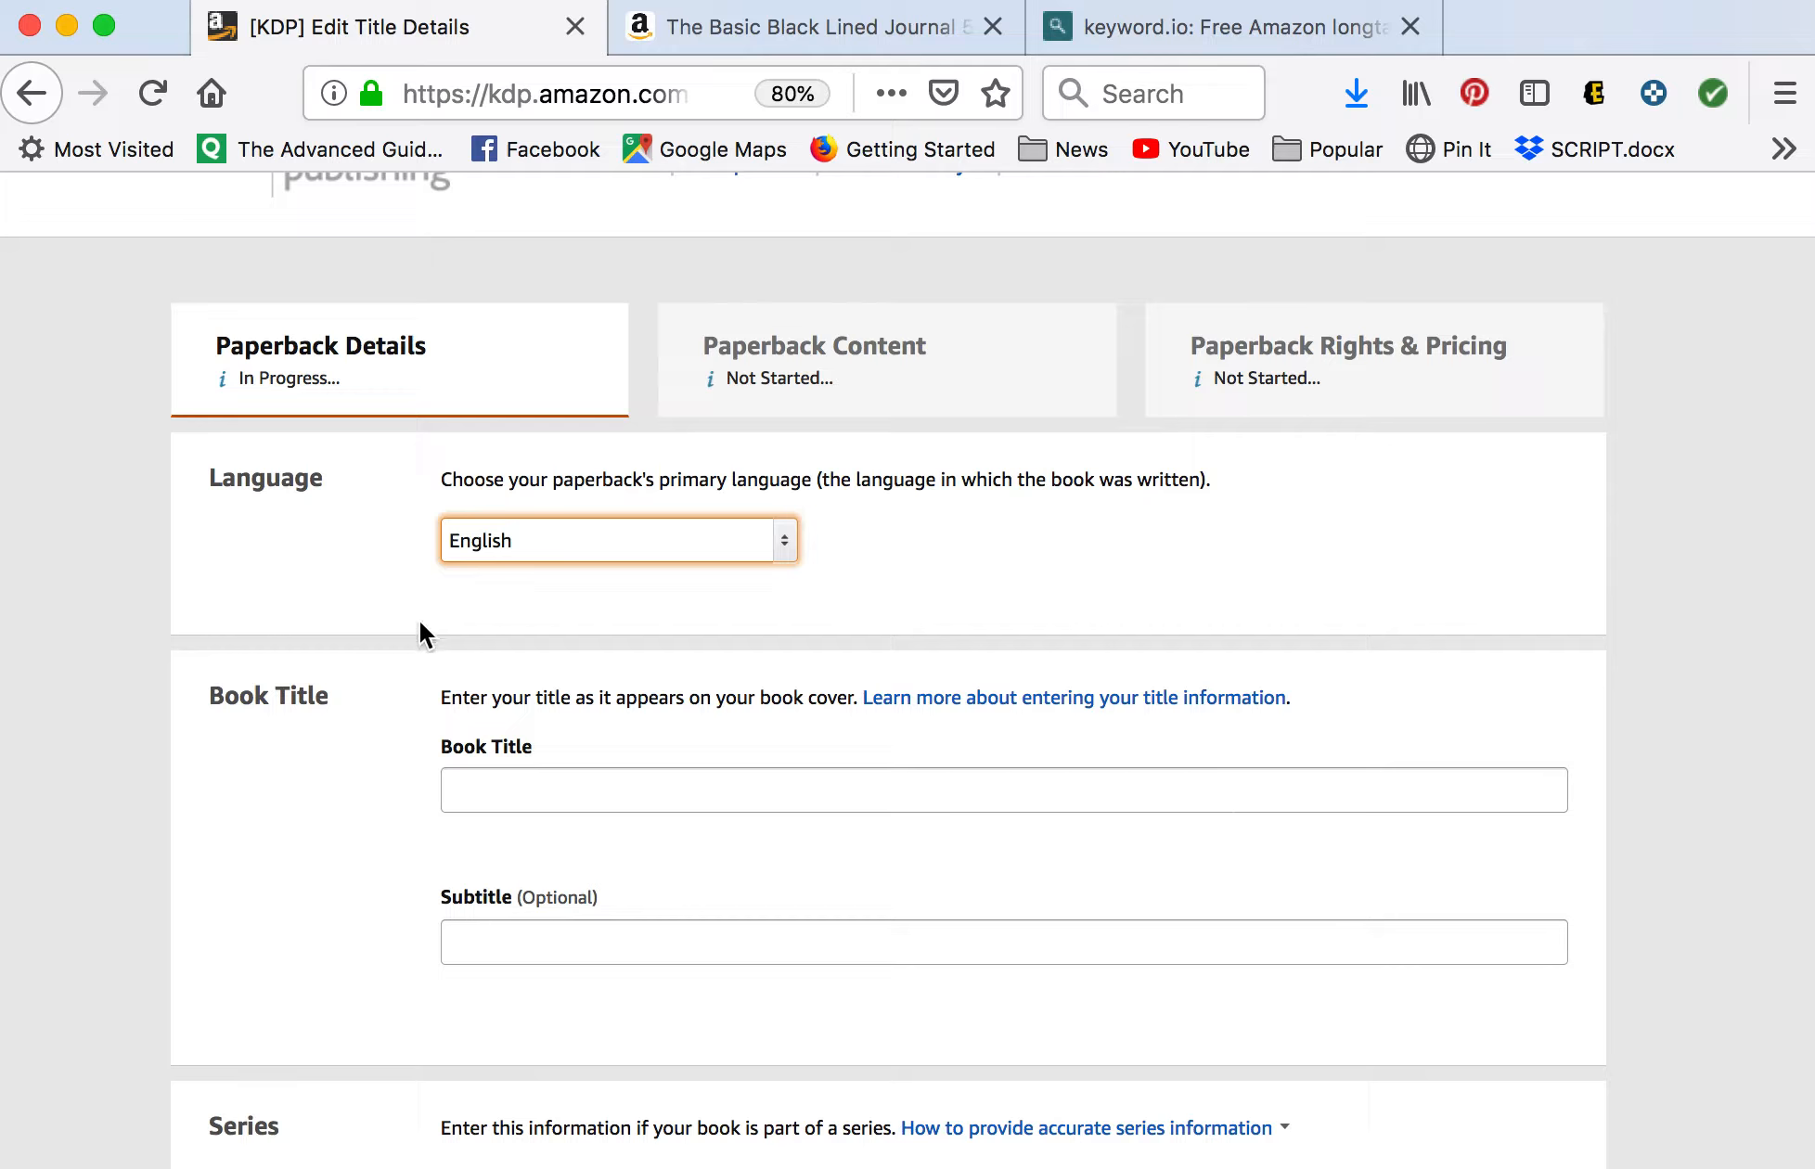
# Enter "Blue Floral Basic Lined Journal" as the book title.
pyautogui.scroll(-5, 346, 695)
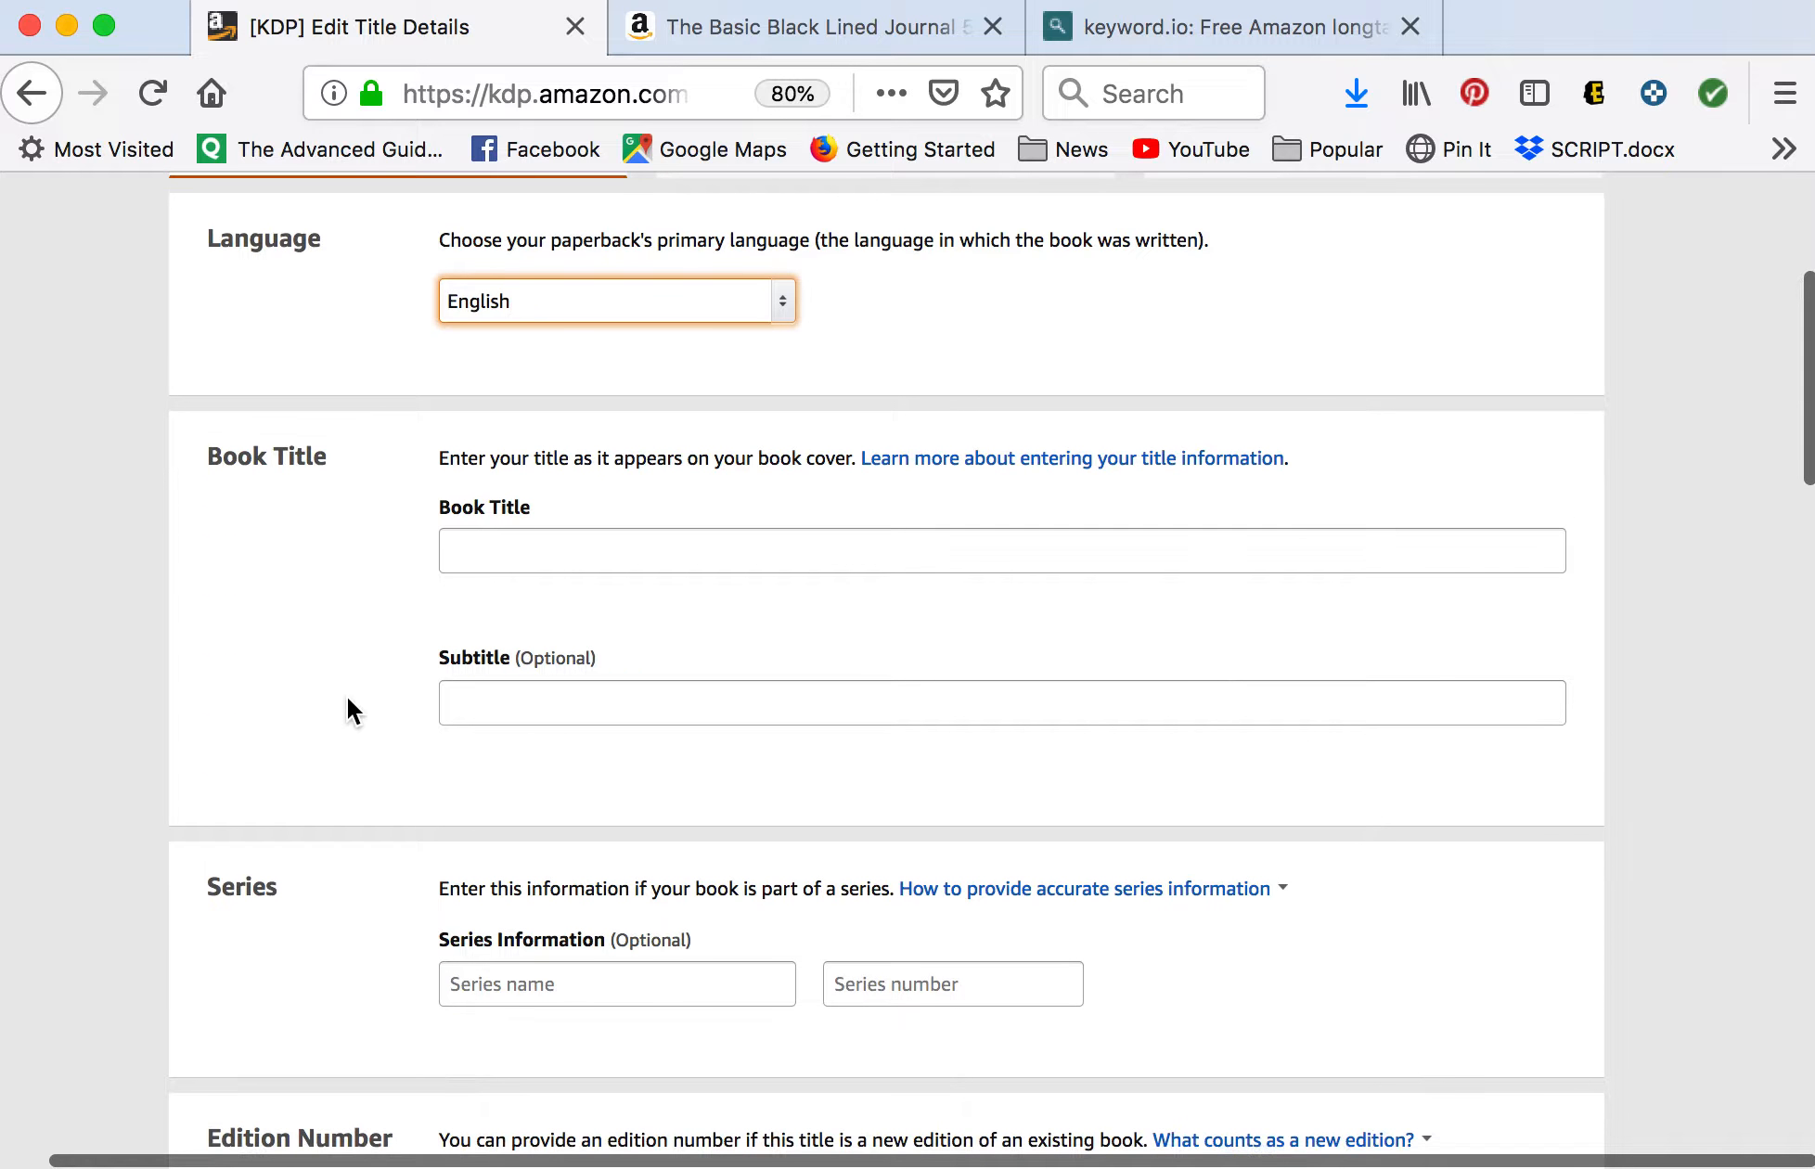
pyautogui.click(520, 550)
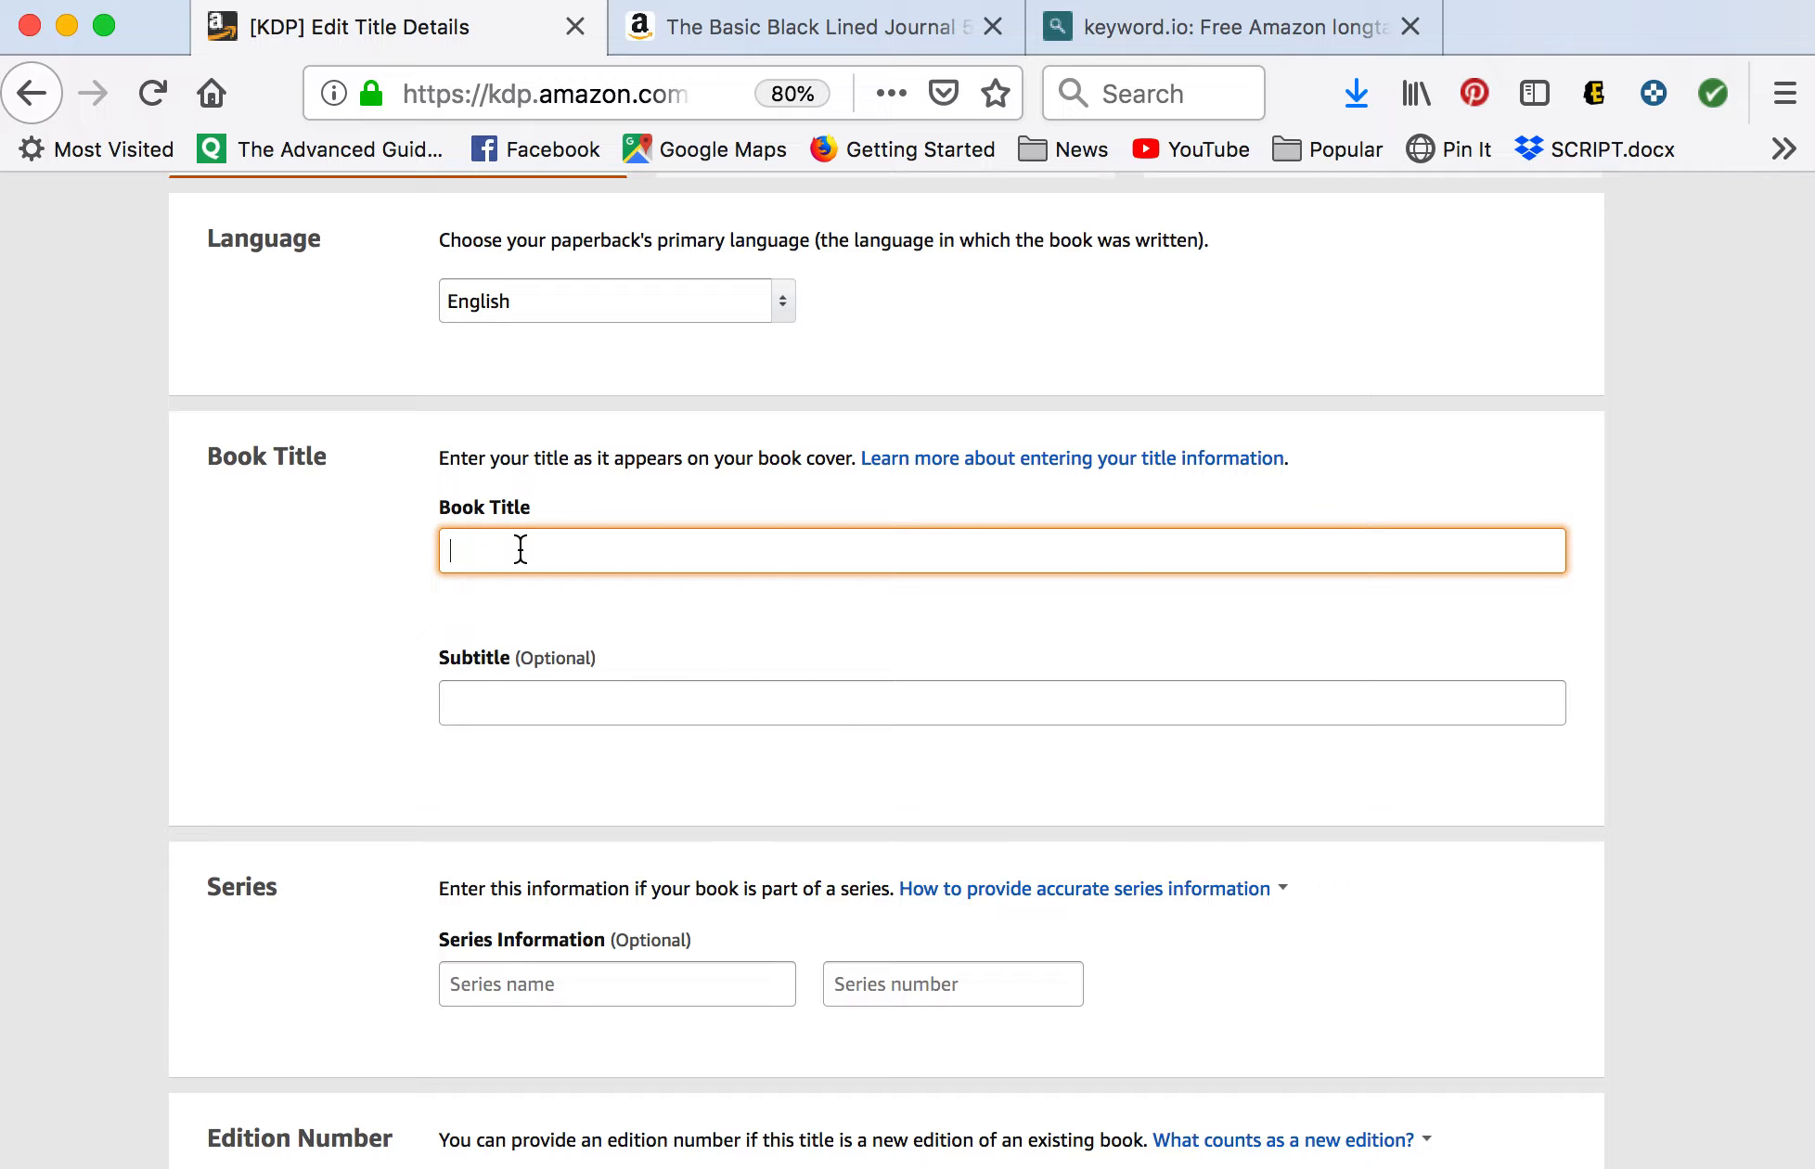
pyautogui.write('Basic Lined Journal')
pyautogui.click(453, 554)
pyautogui.write('Blue Floral')
pyautogui.moveTo(540, 549); pyautogui.dragTo(454, 549)
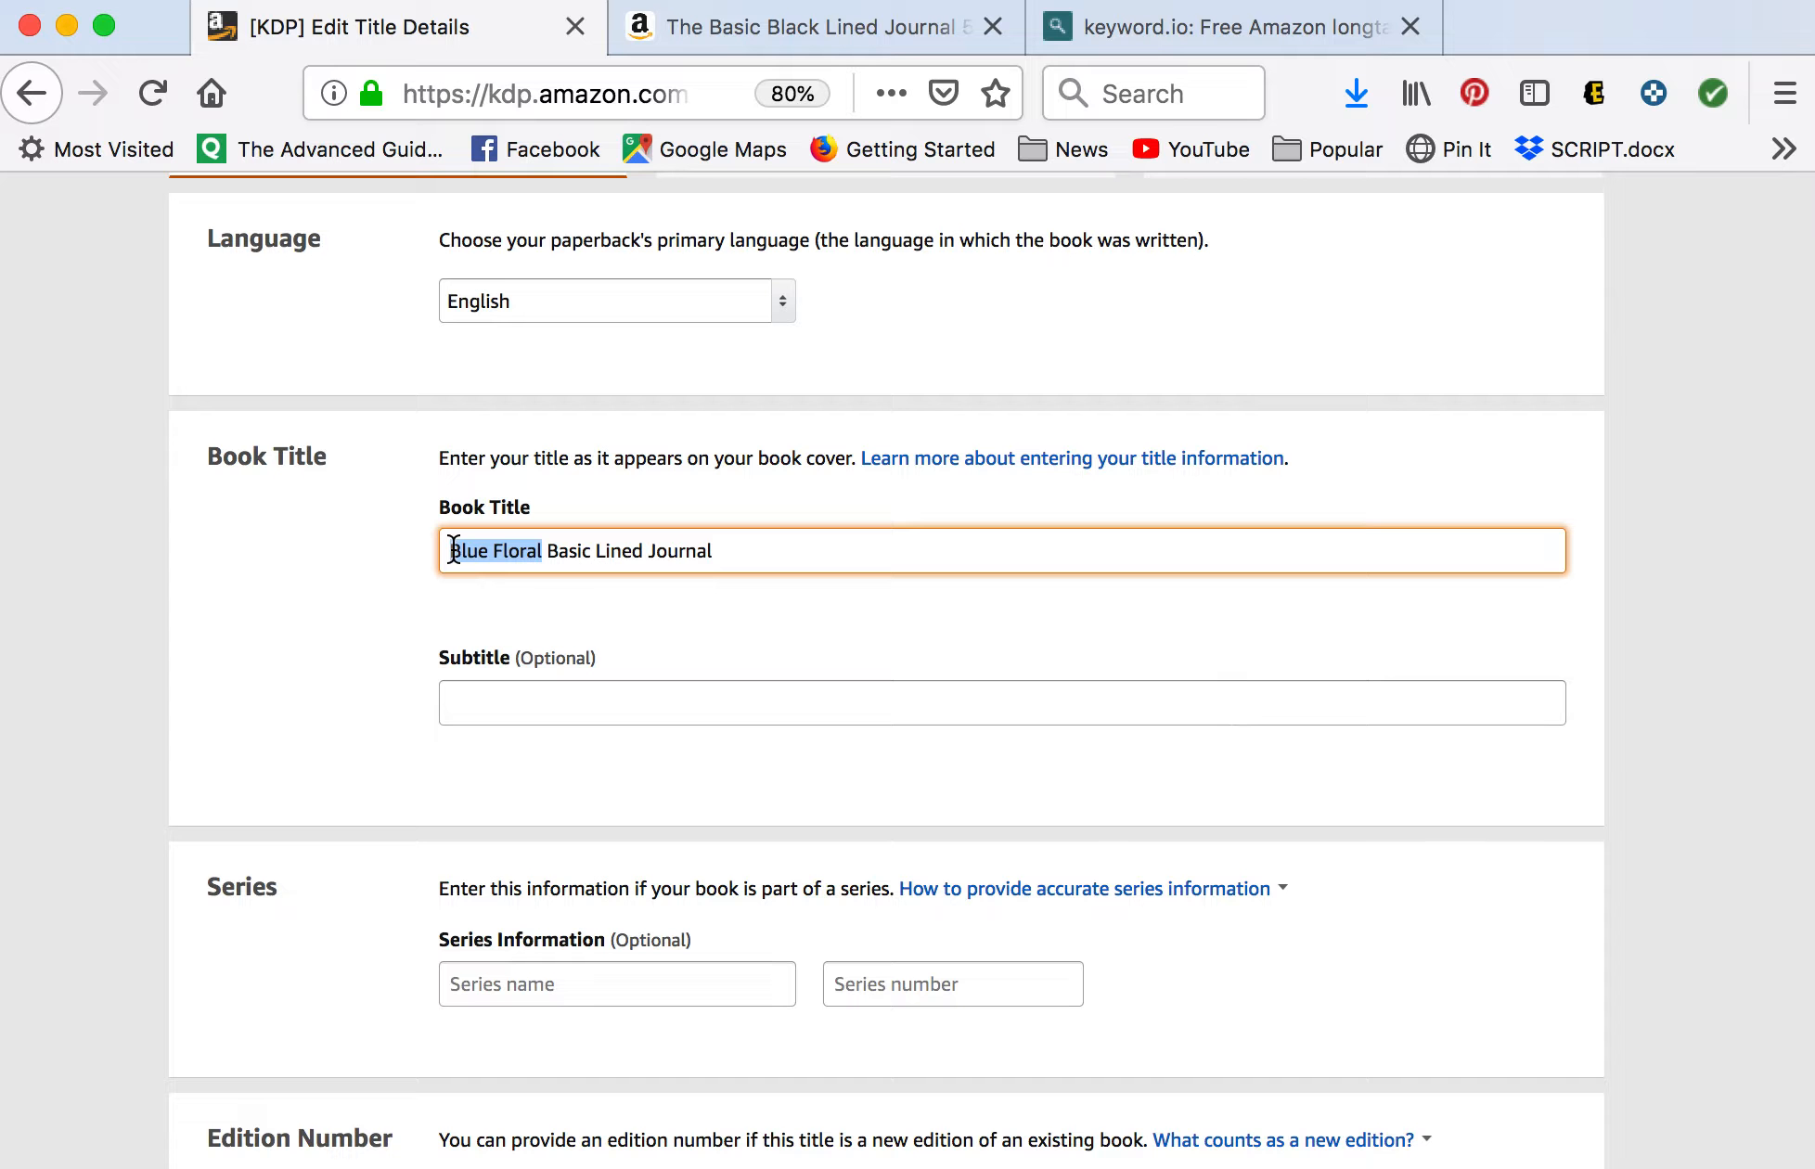
pyautogui.click(572, 541)
# Fill in the primary author's first and last name, leaving subtitle, series and edition number blank.
pyautogui.scroll(-3, 548, 734)
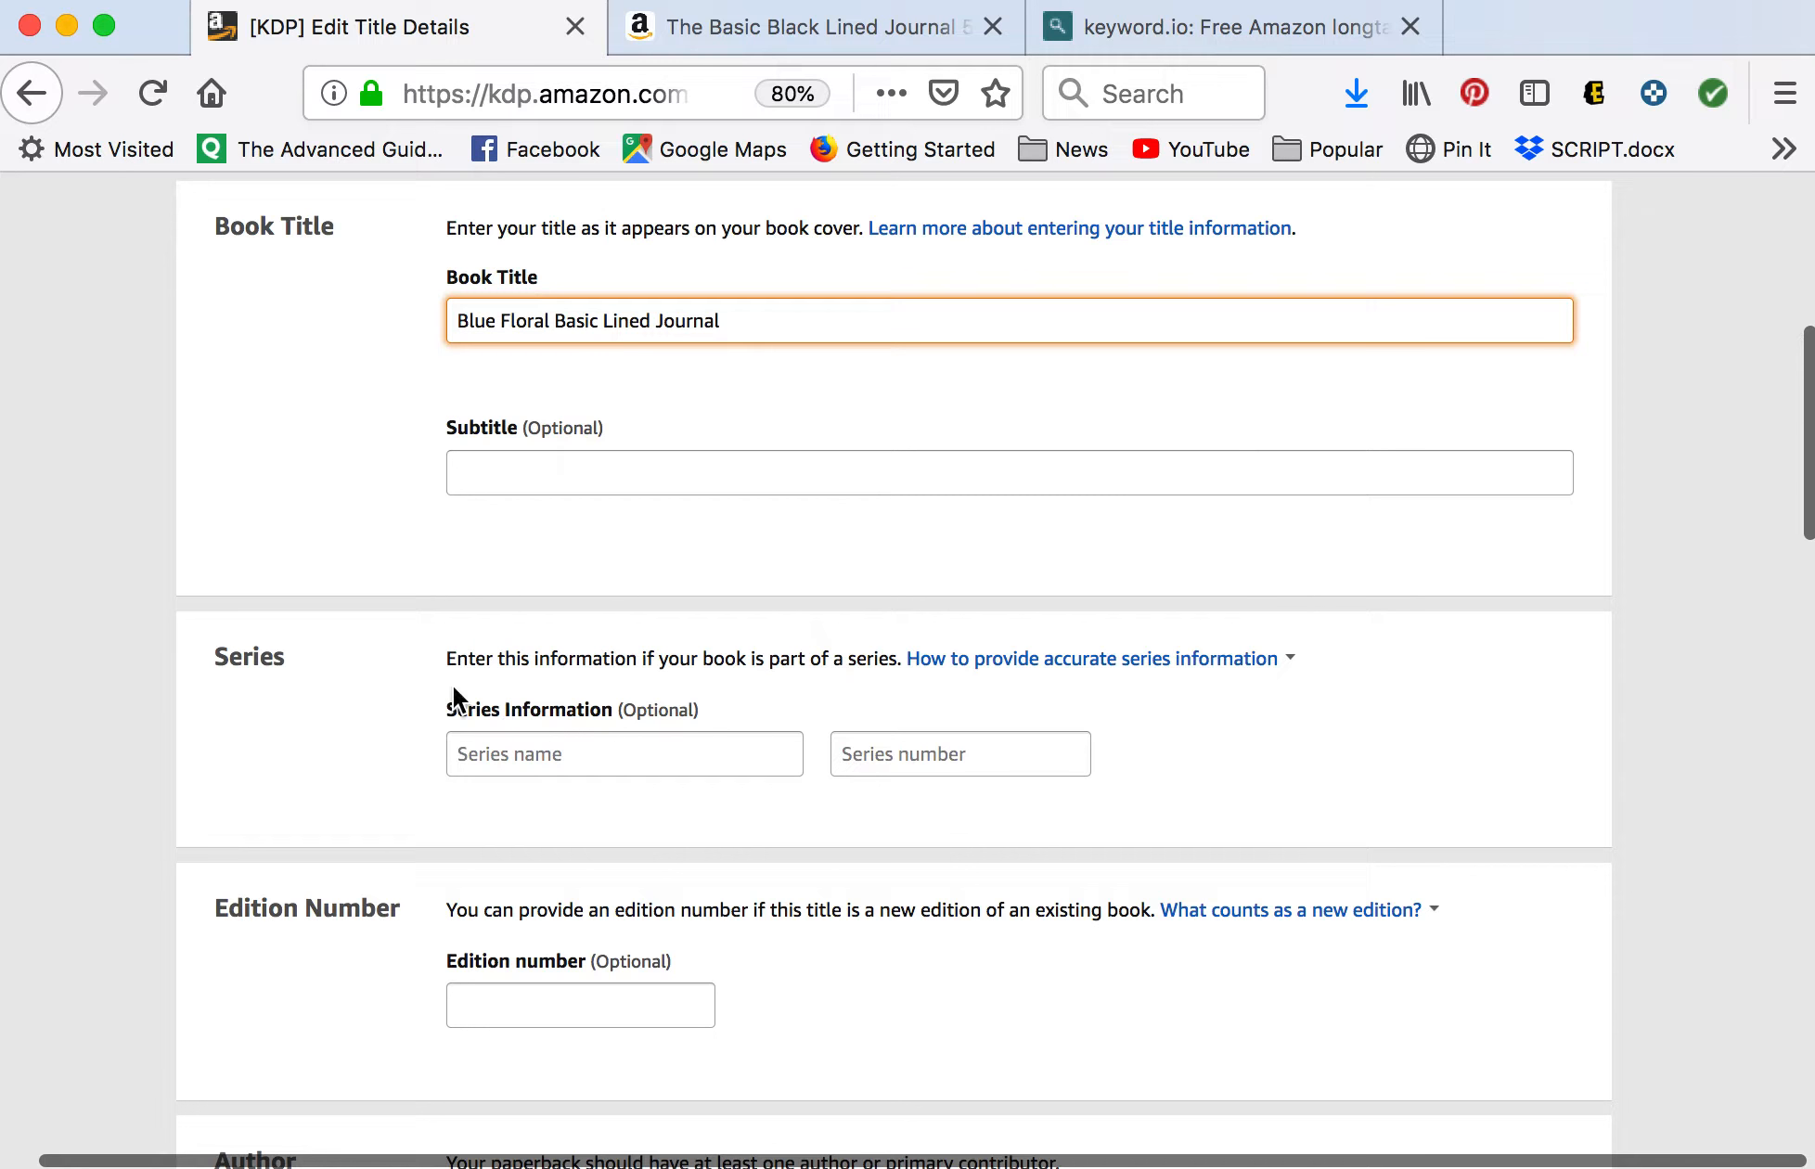
pyautogui.scroll(-3, 656, 753)
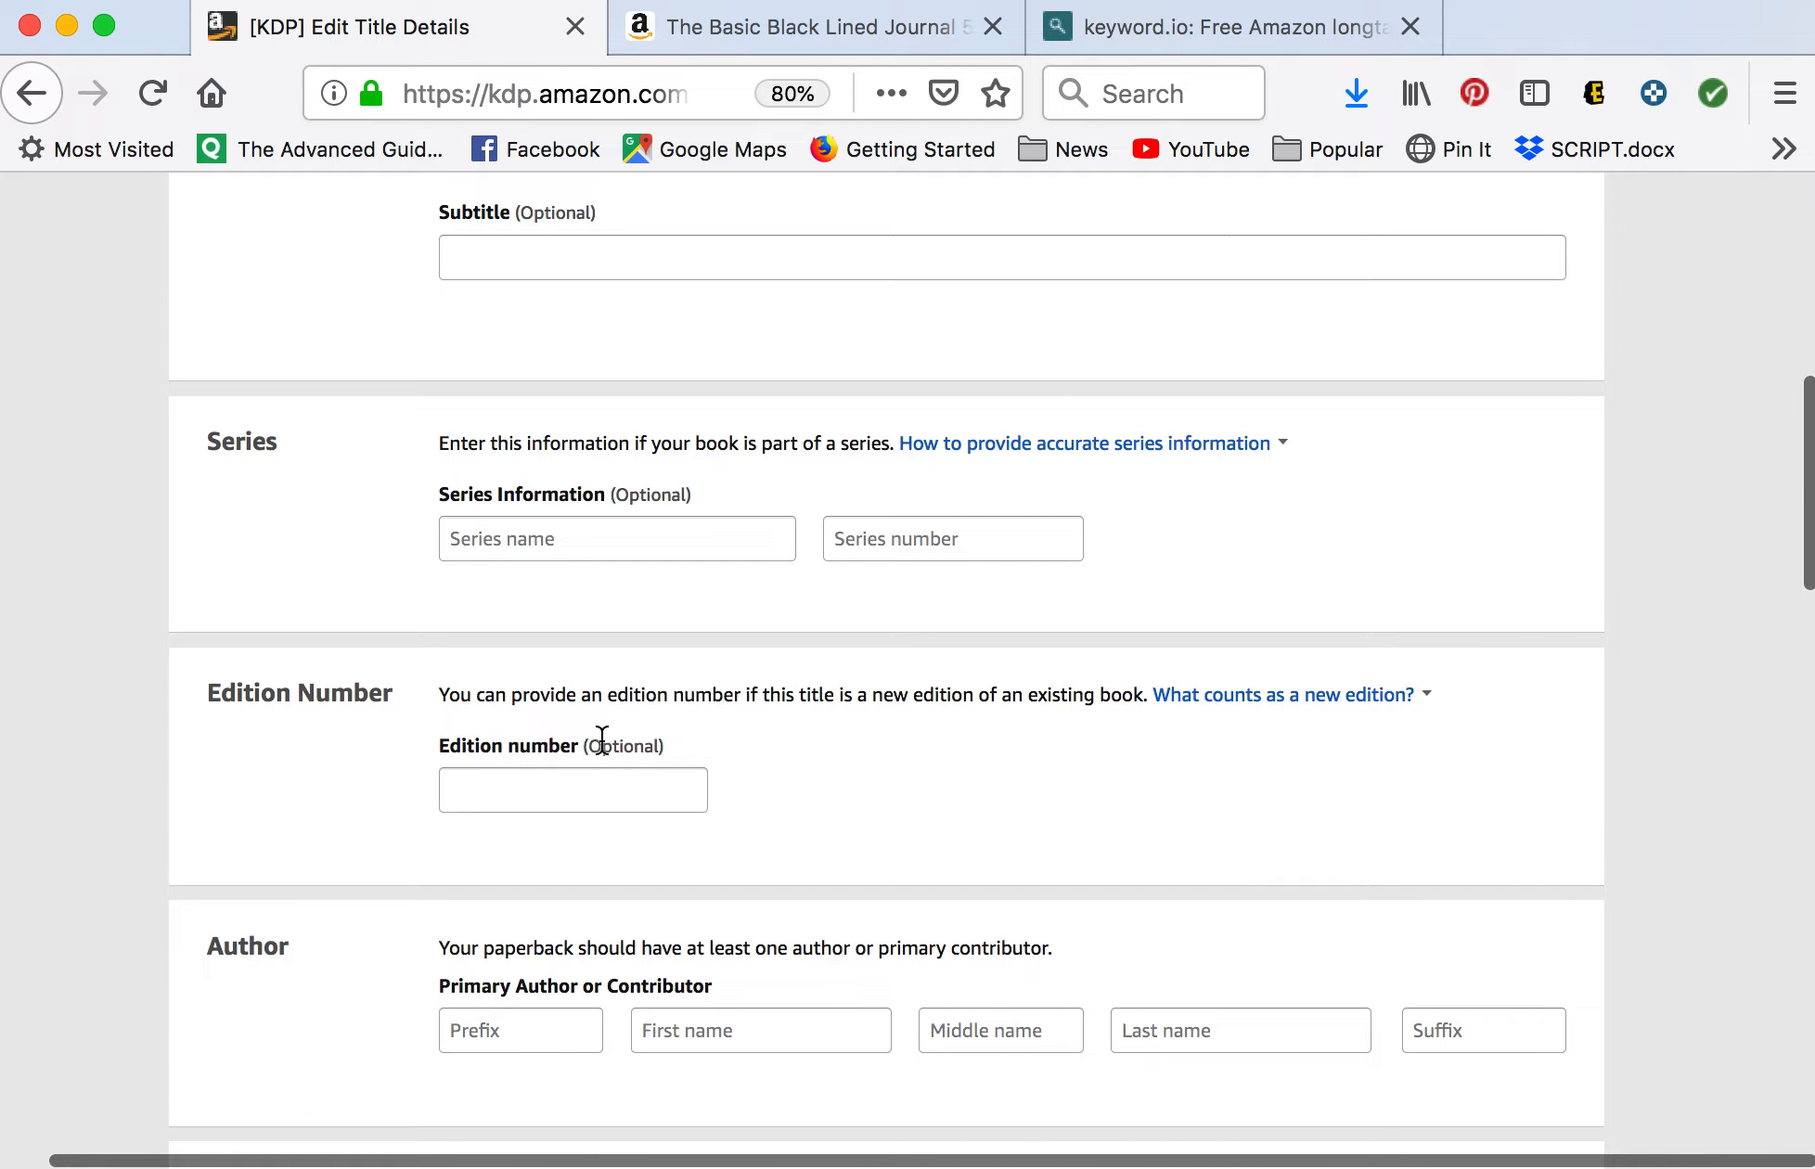
pyautogui.scroll(-5, 602, 740)
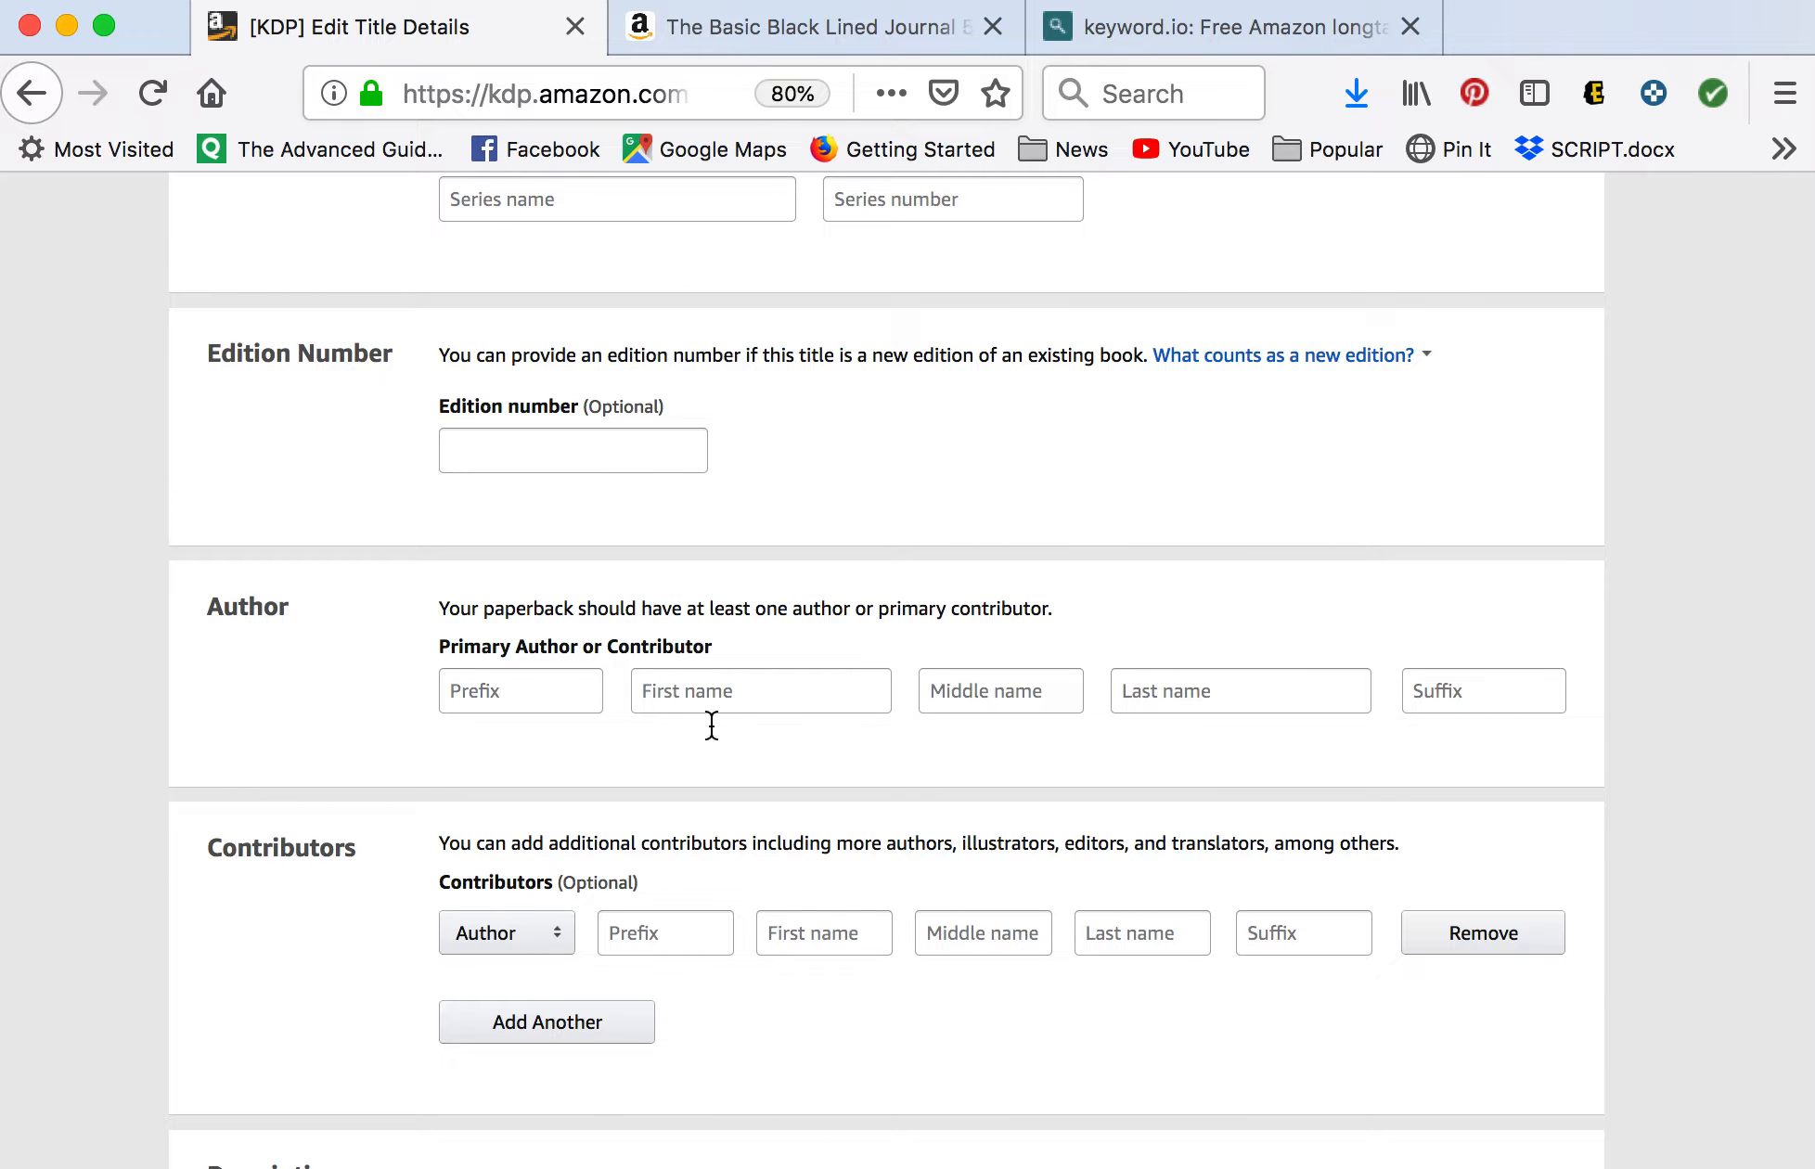
pyautogui.click(797, 689)
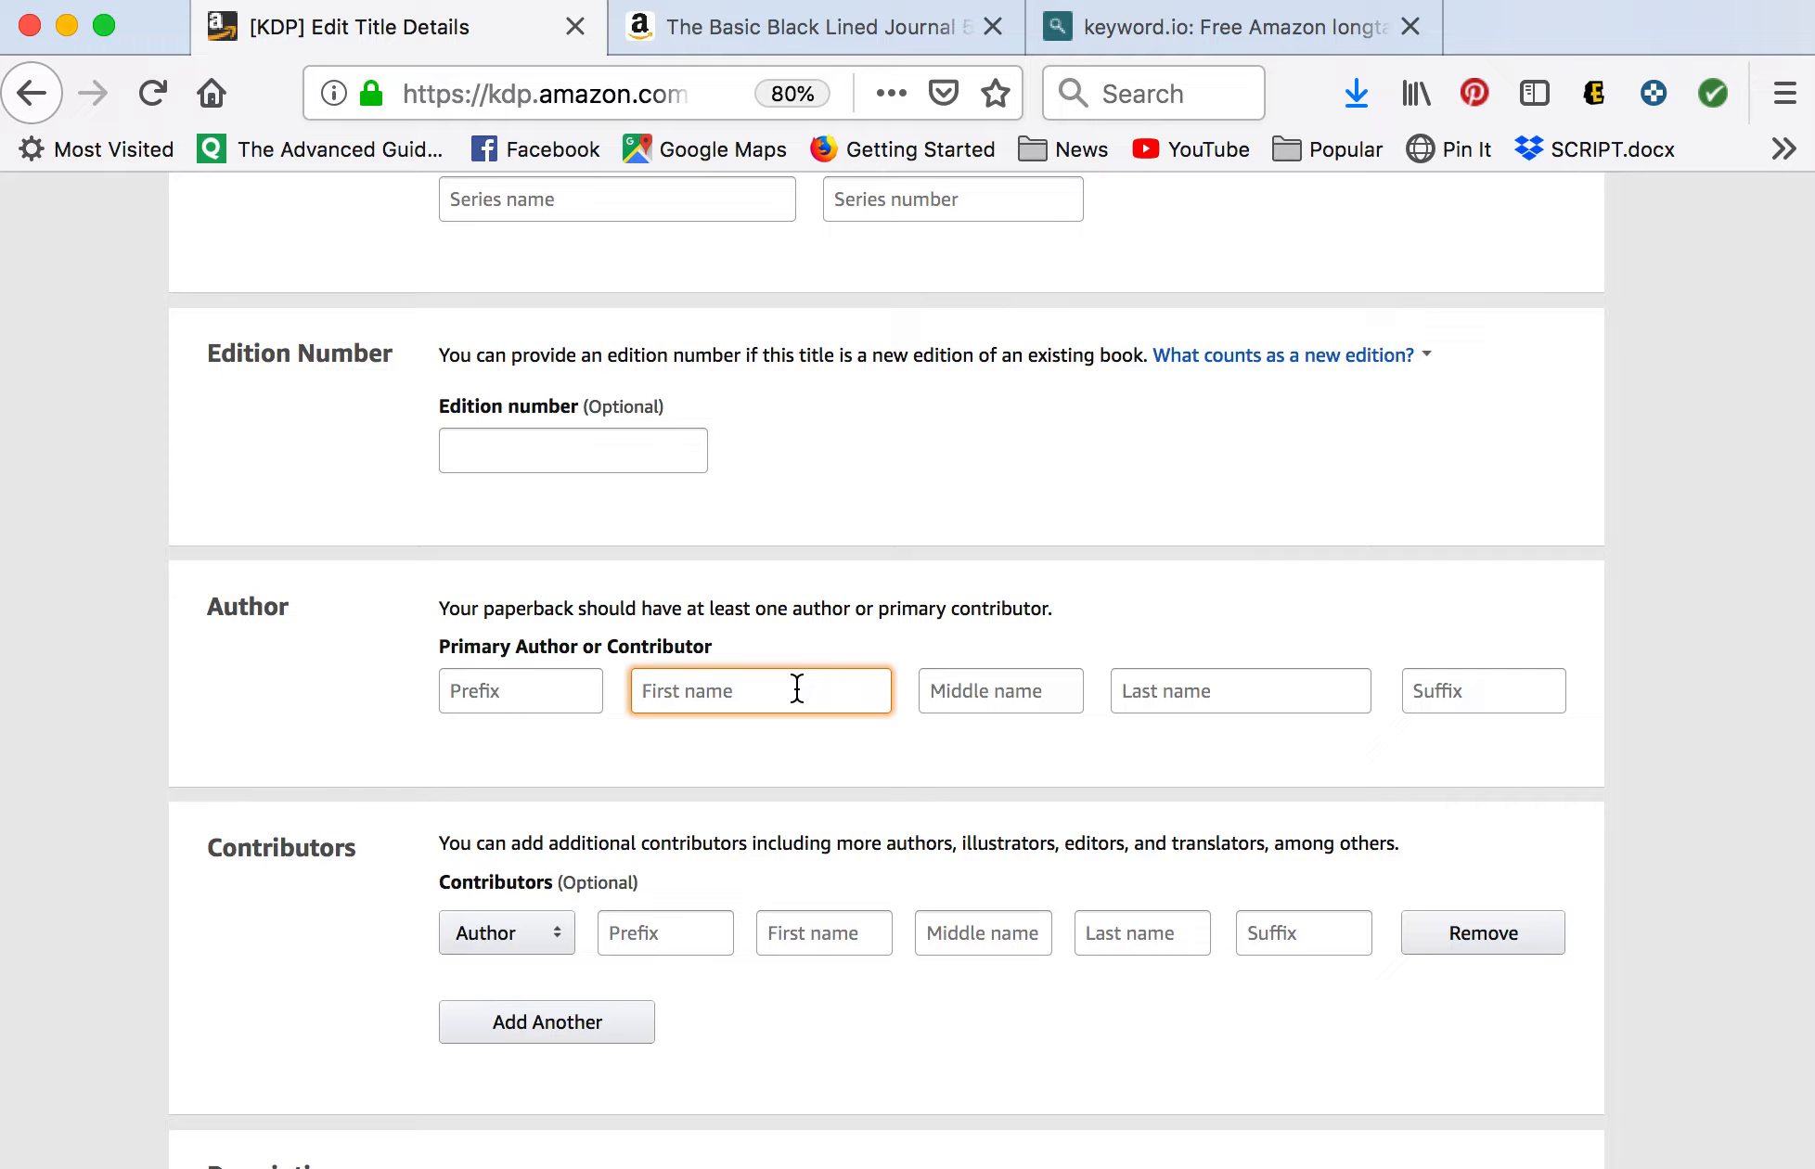
pyautogui.write('J')
pyautogui.press('Tab')
pyautogui.press('Tab')
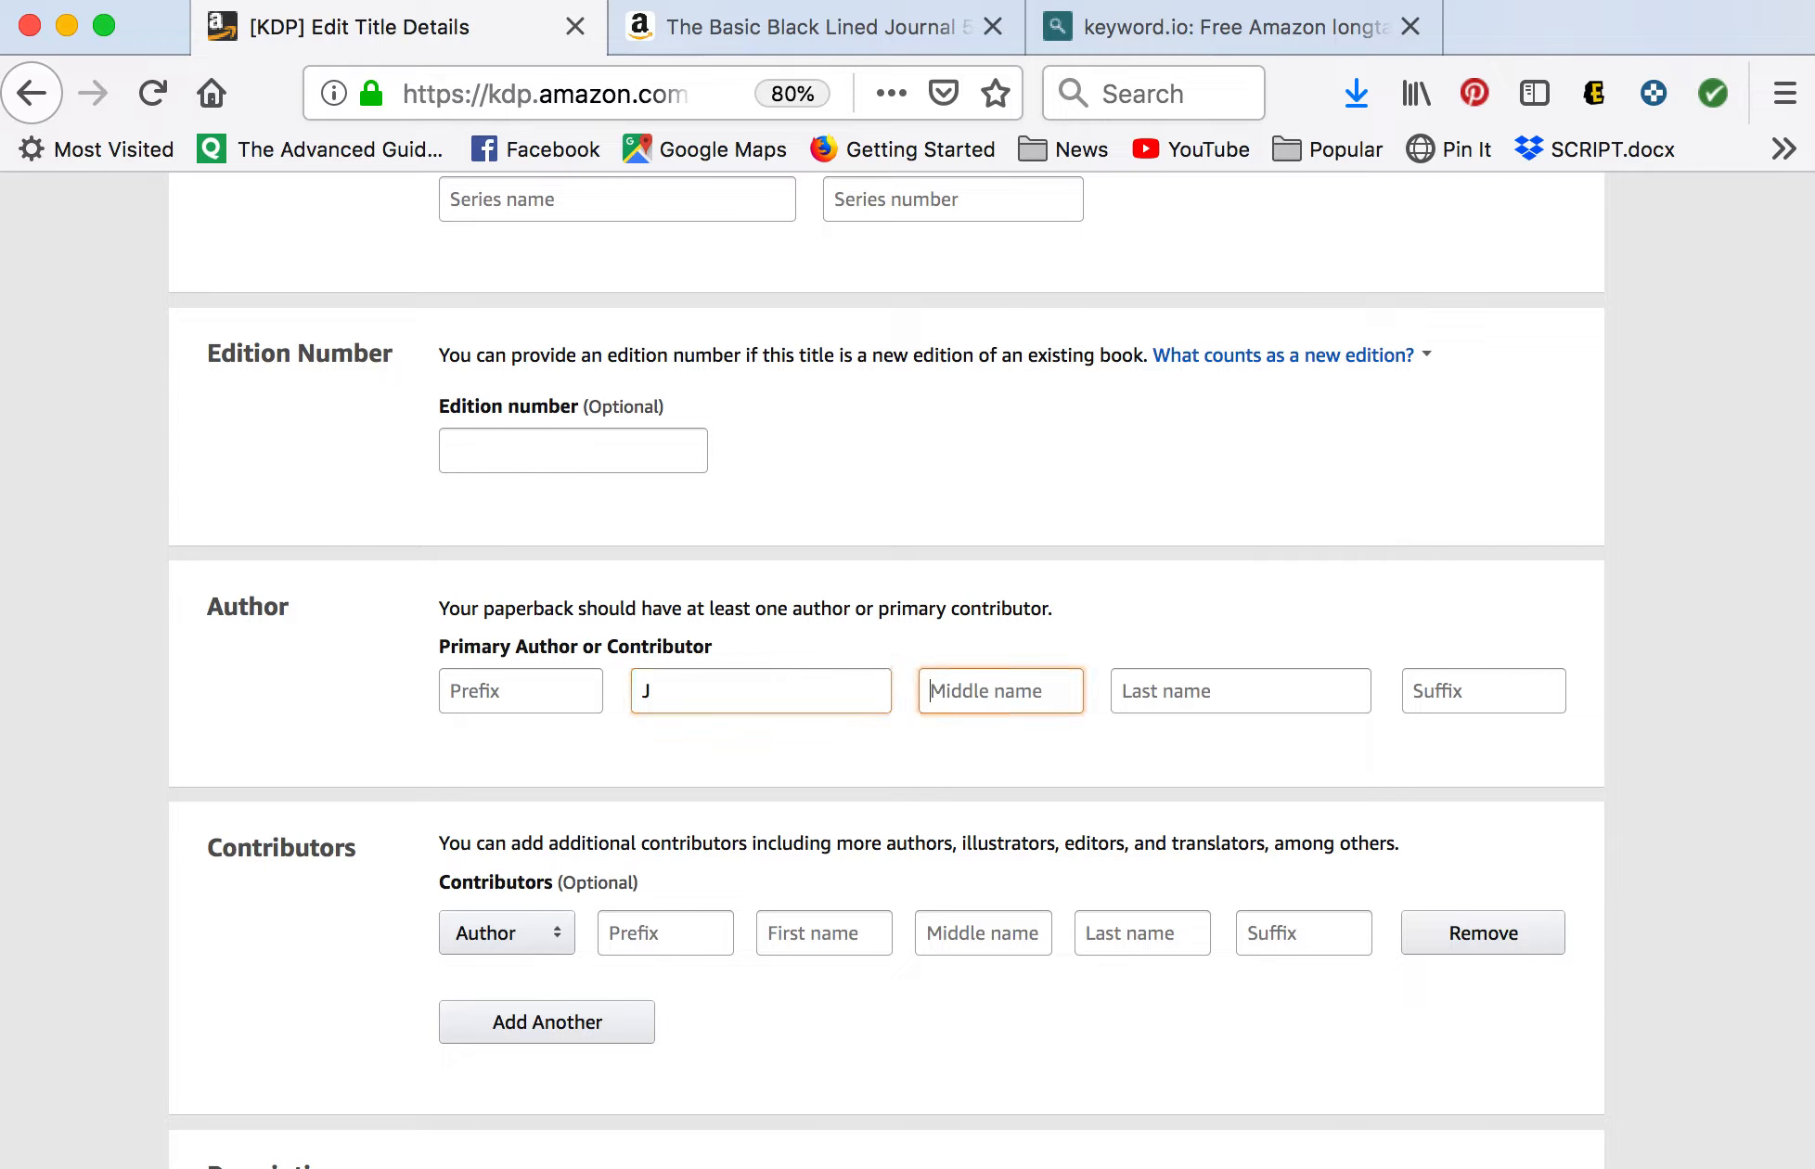
pyautogui.write('Hunt')
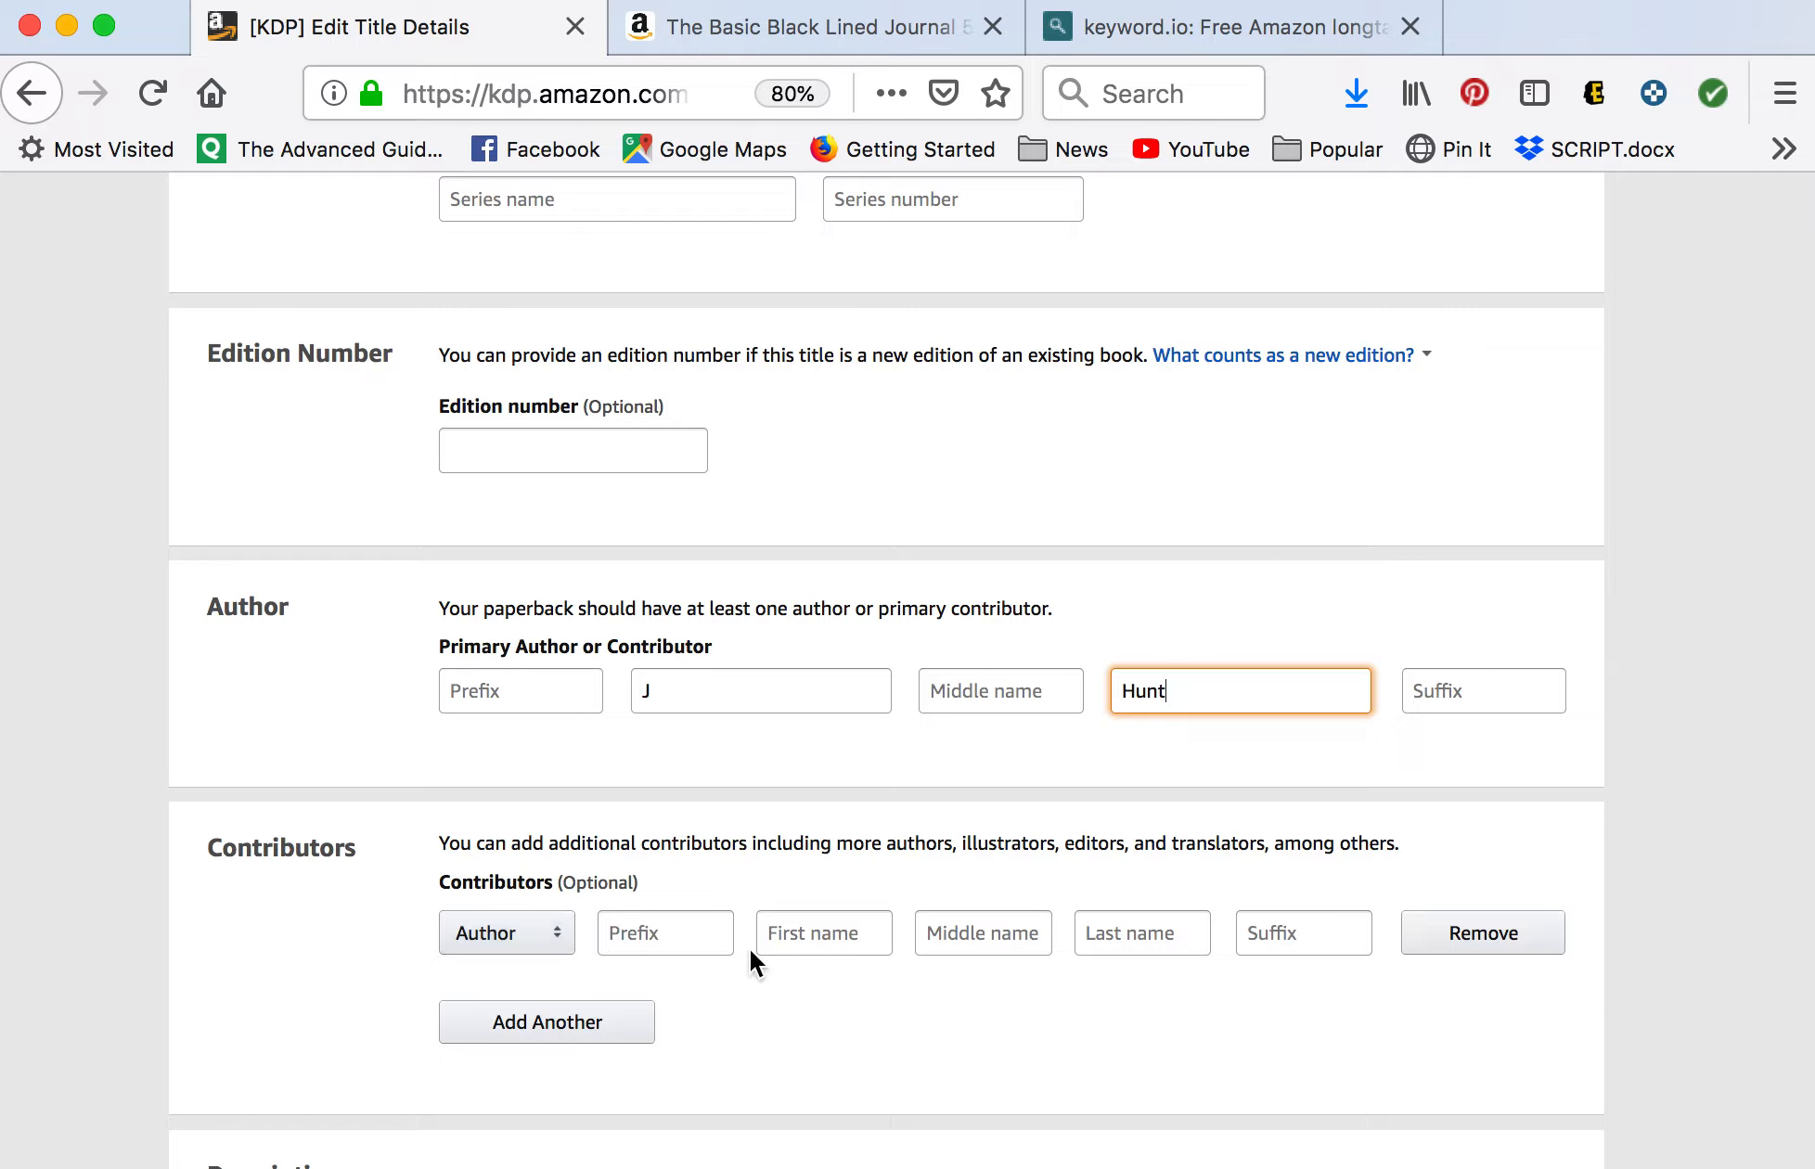
# Review the available contributor roles in the optional Contributors section without choosing a different one.
pyautogui.scroll(-3, 846, 986)
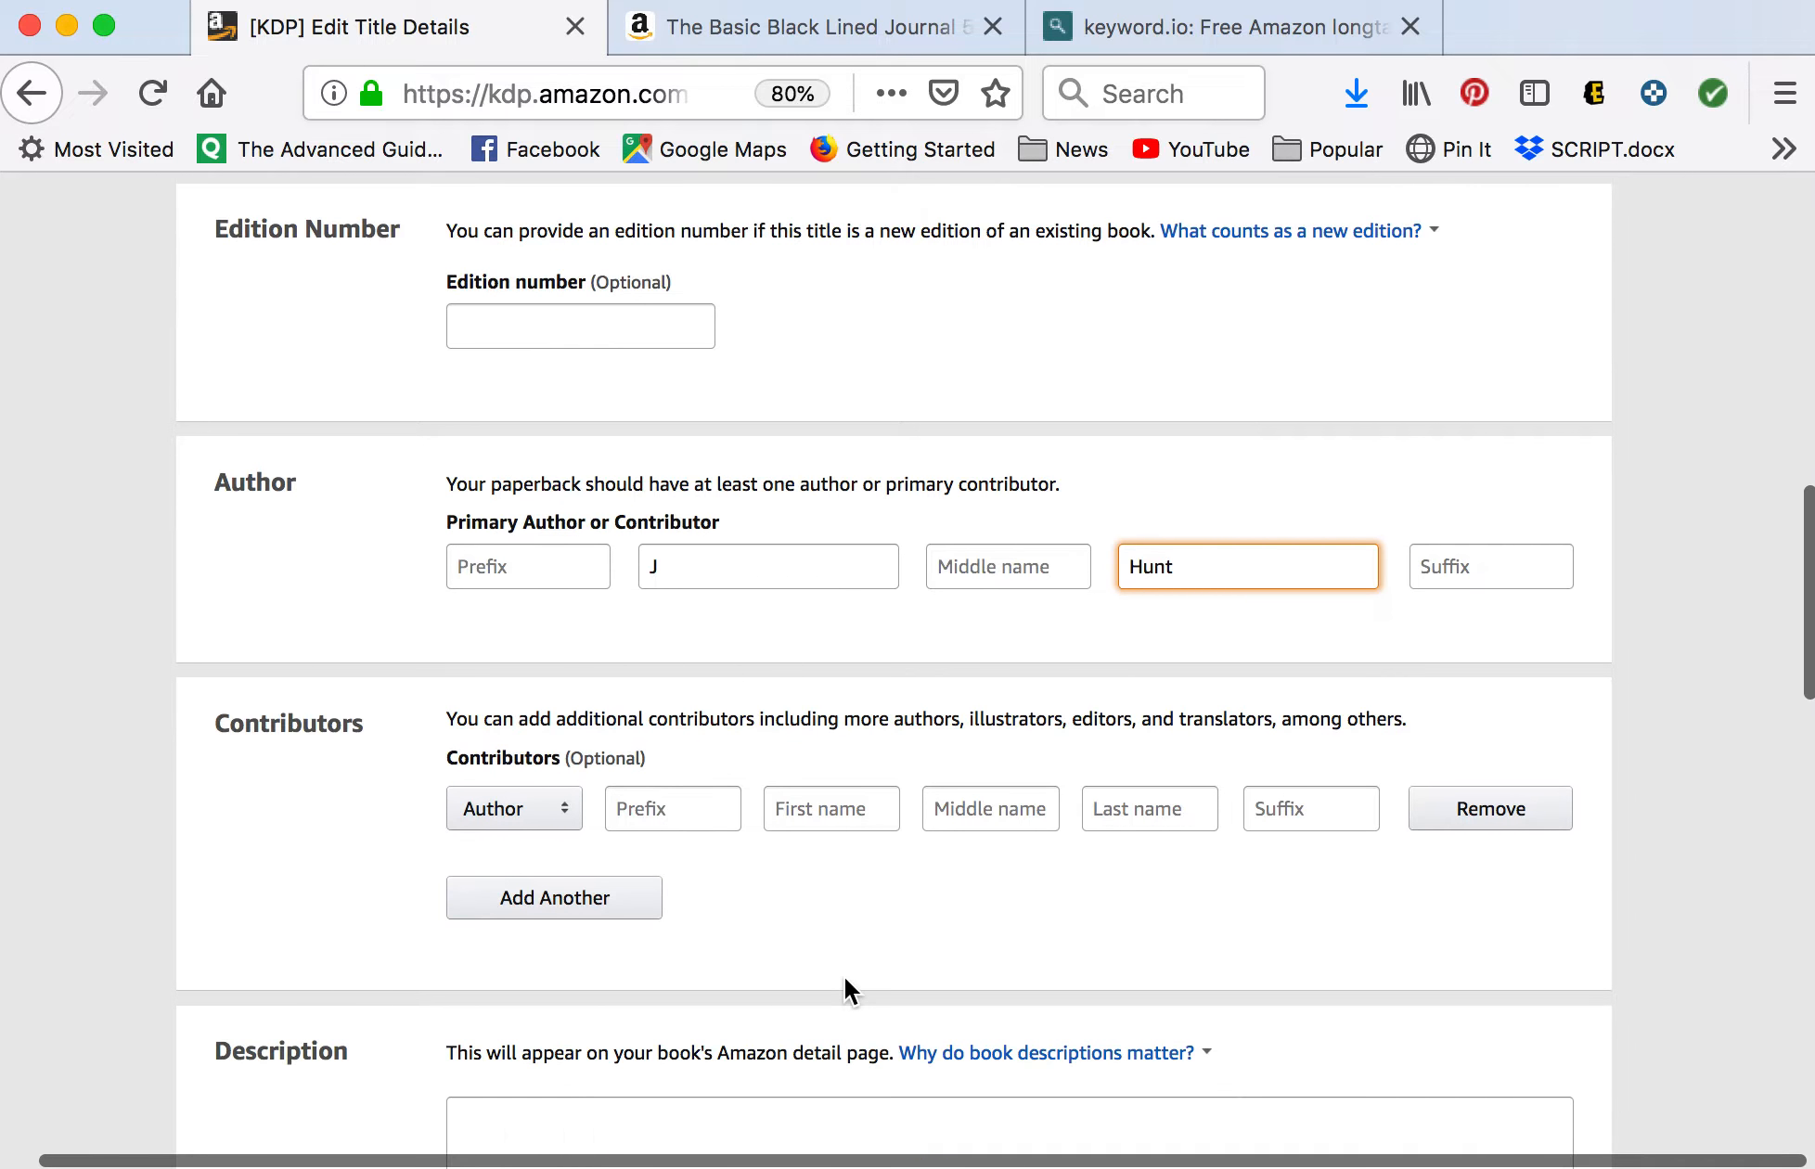
pyautogui.click(570, 809)
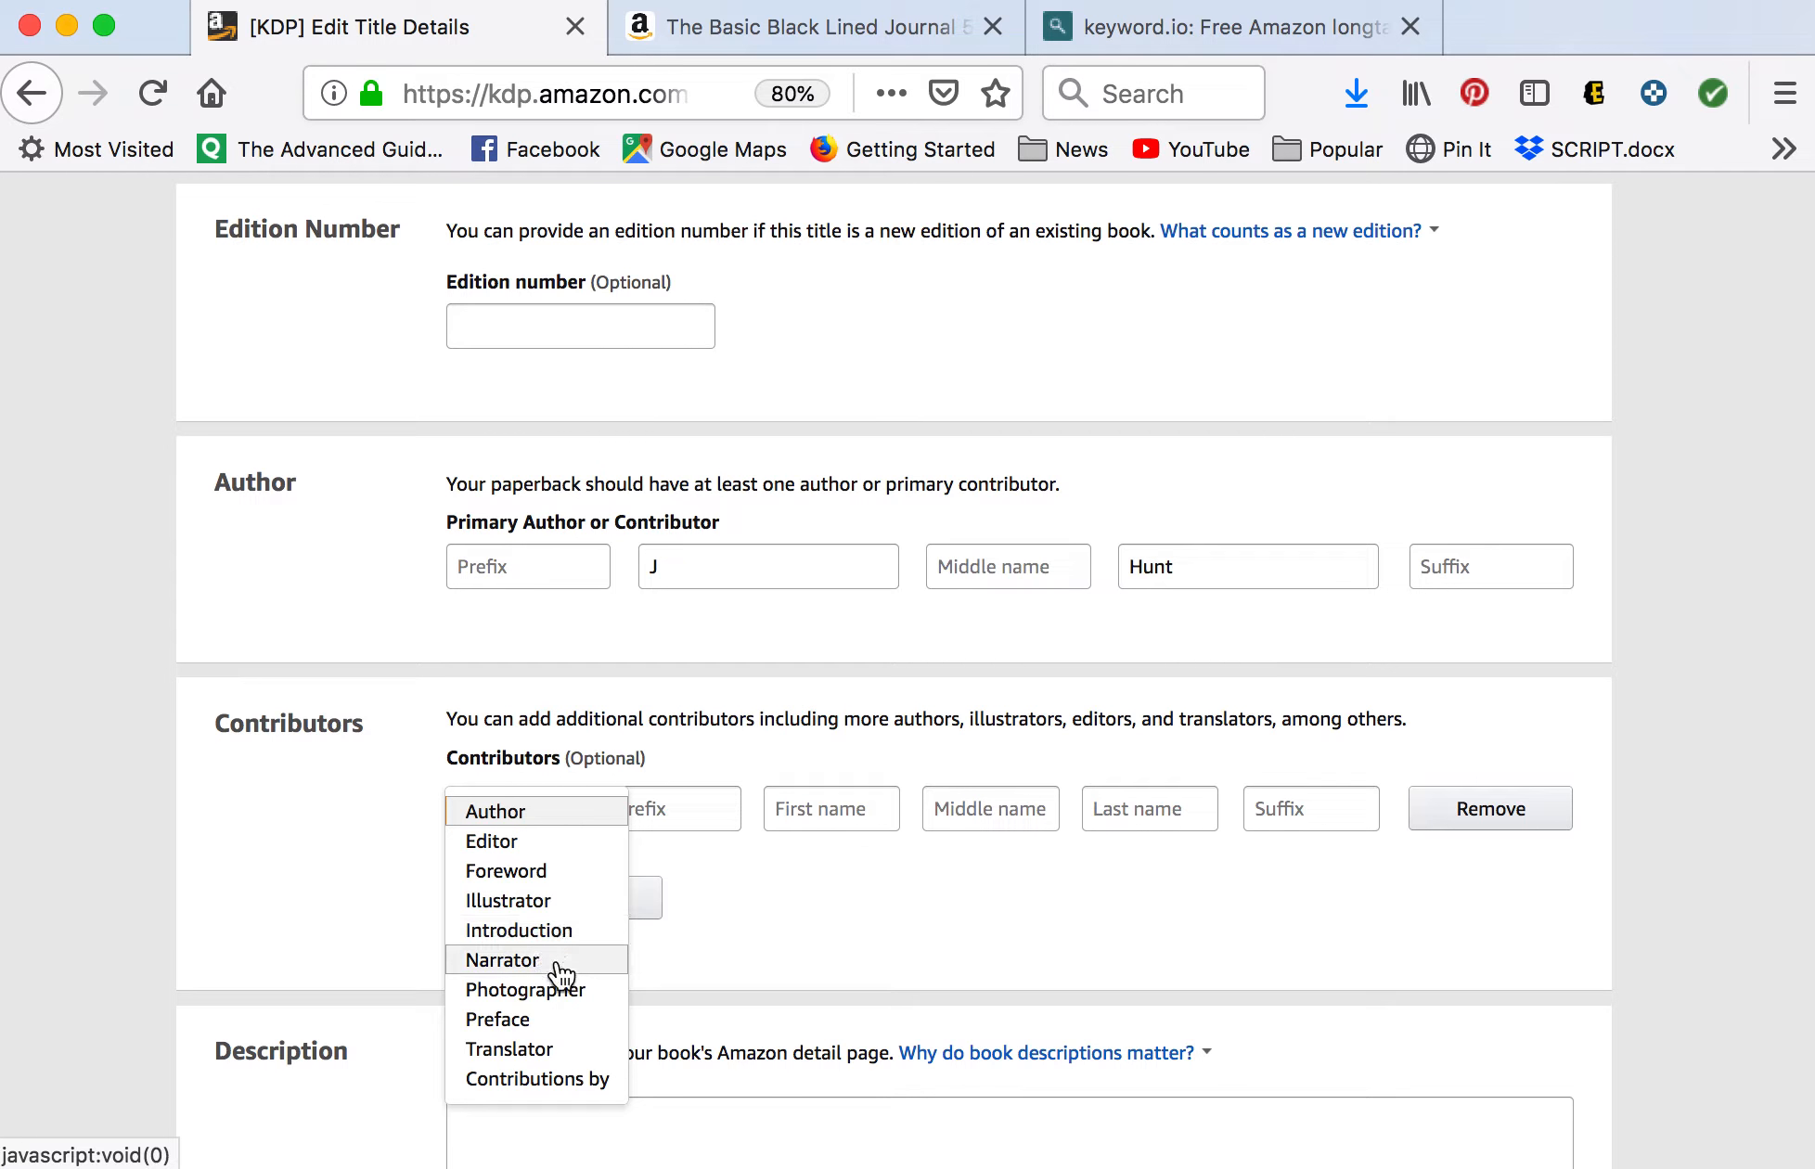
pyautogui.click(918, 882)
# Enlarge the book description box and read the help note on why book descriptions matter.
pyautogui.scroll(-5, 1014, 863)
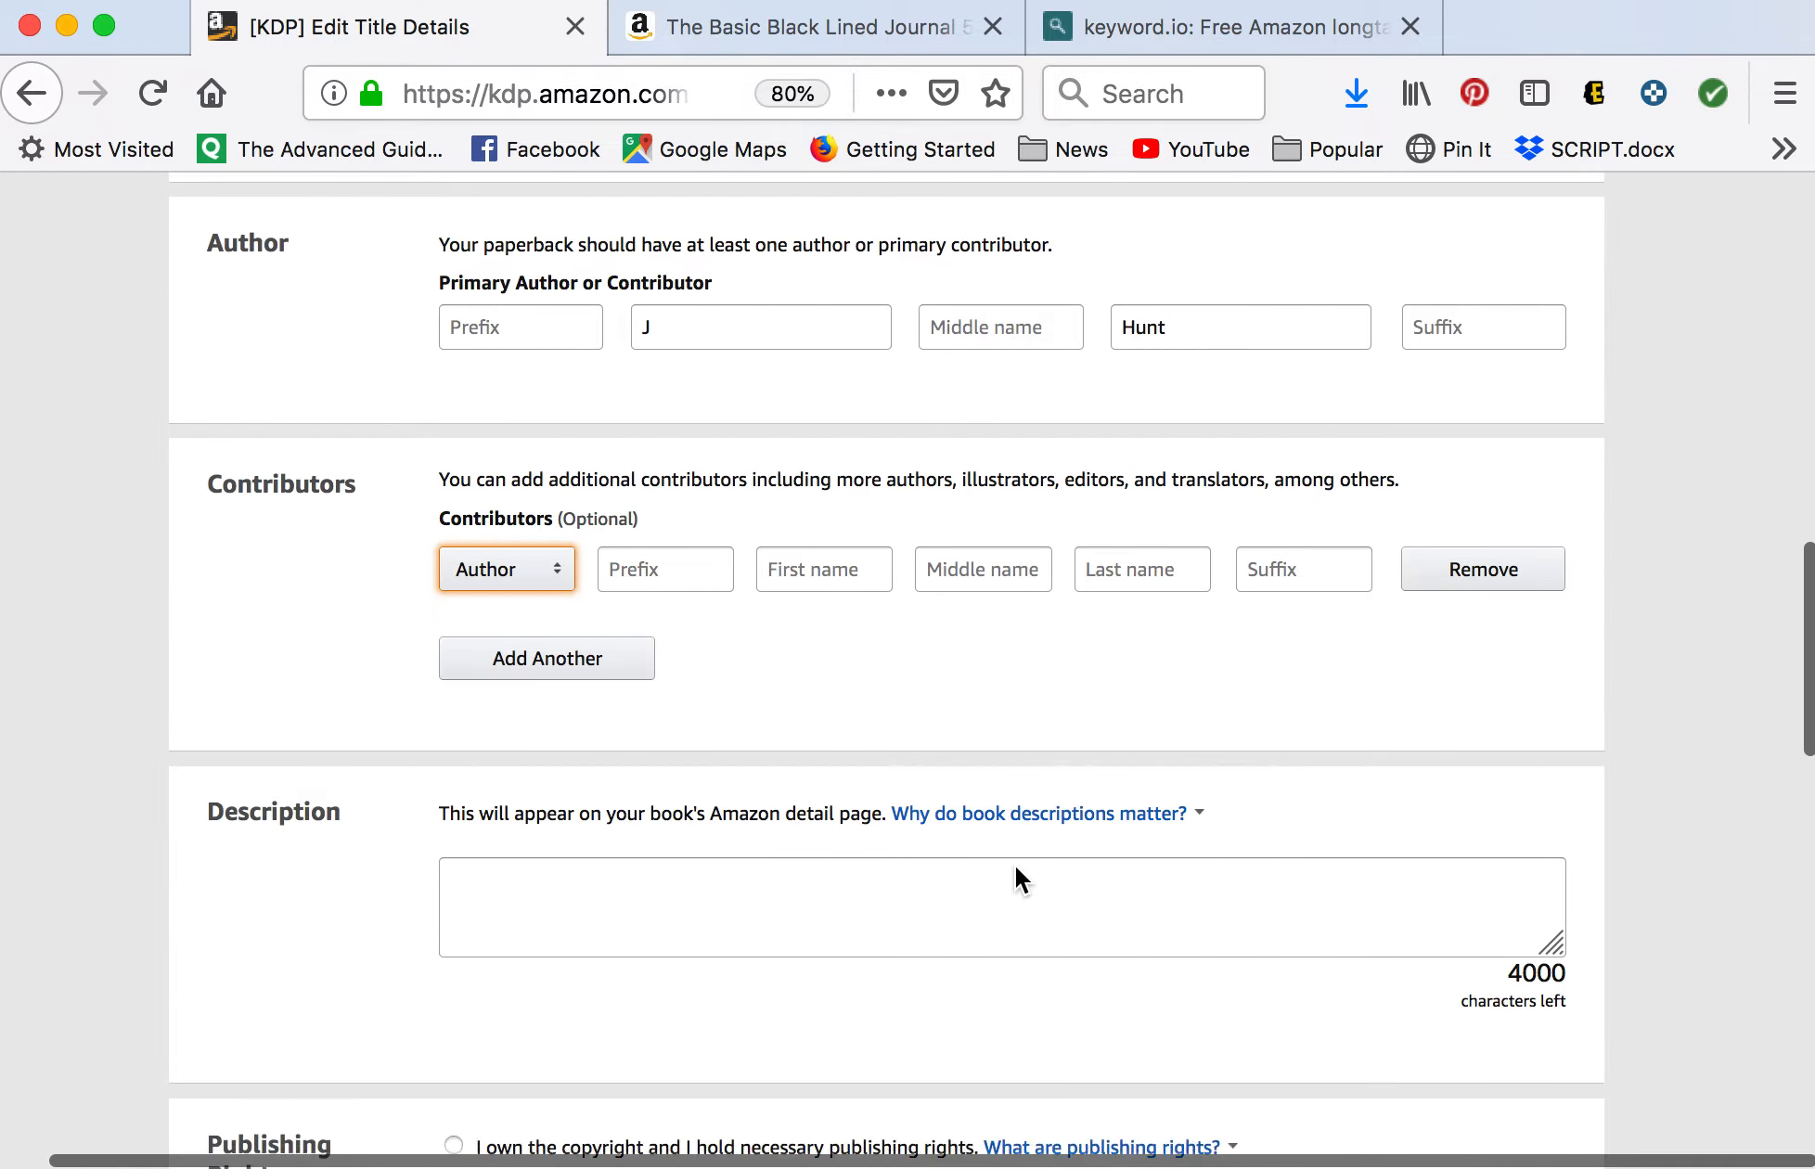
pyautogui.moveTo(1555, 822); pyautogui.dragTo(1587, 1014)
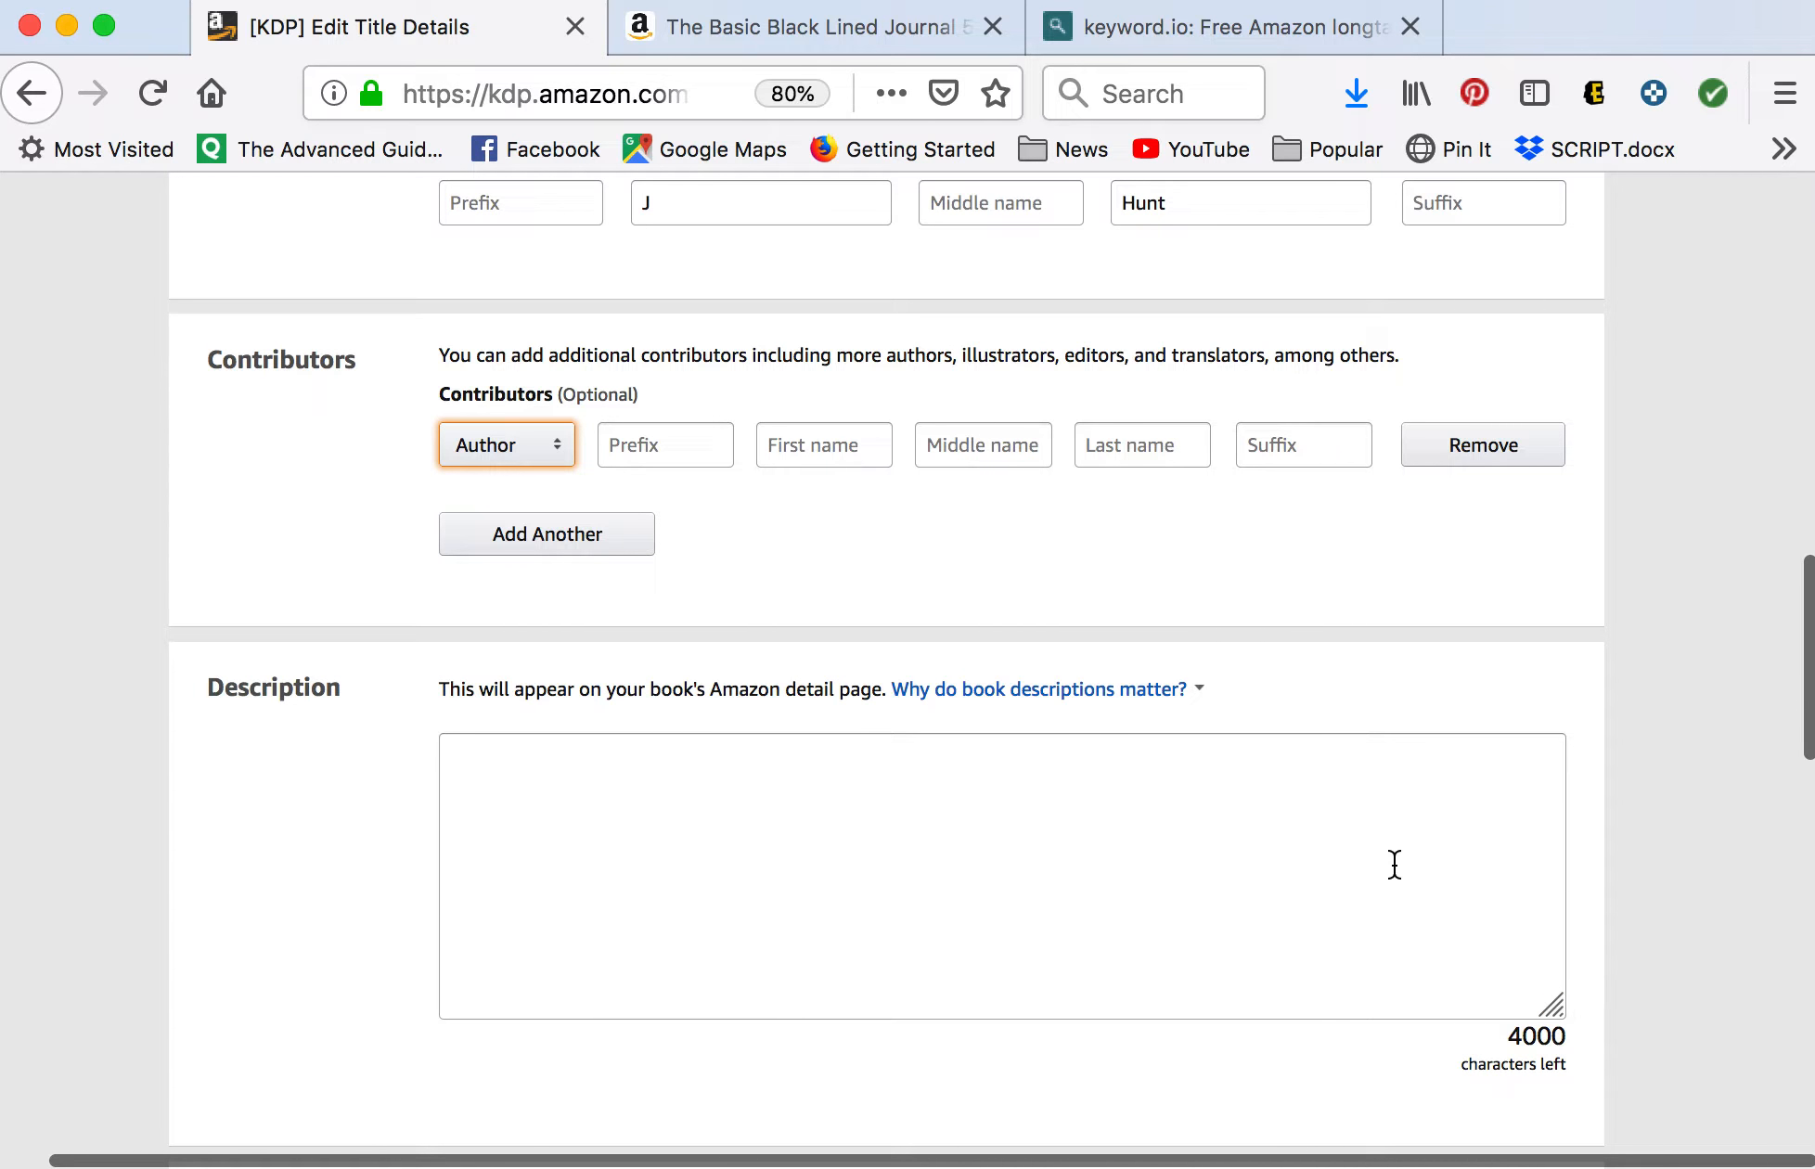
pyautogui.click(1173, 695)
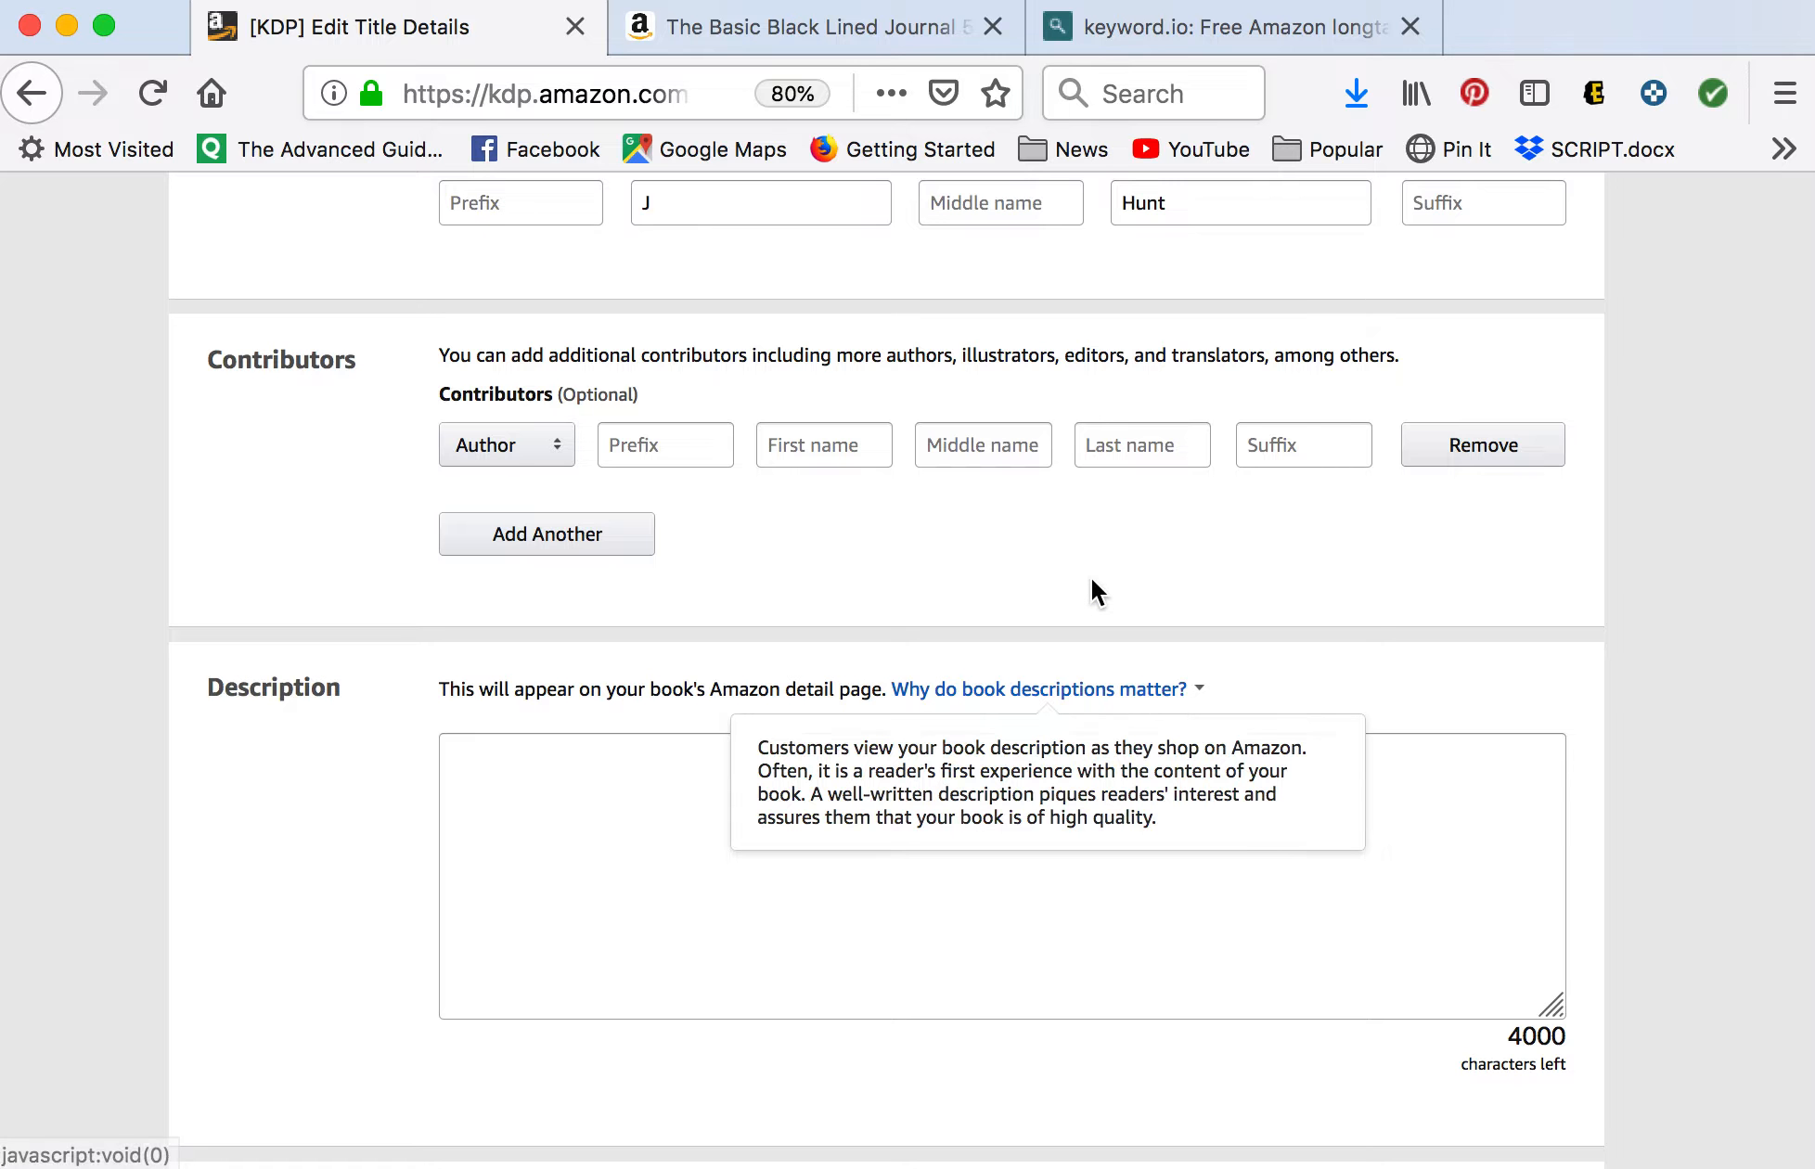
pyautogui.scroll(7, 1092, 581)
pyautogui.scroll(5, 1090, 575)
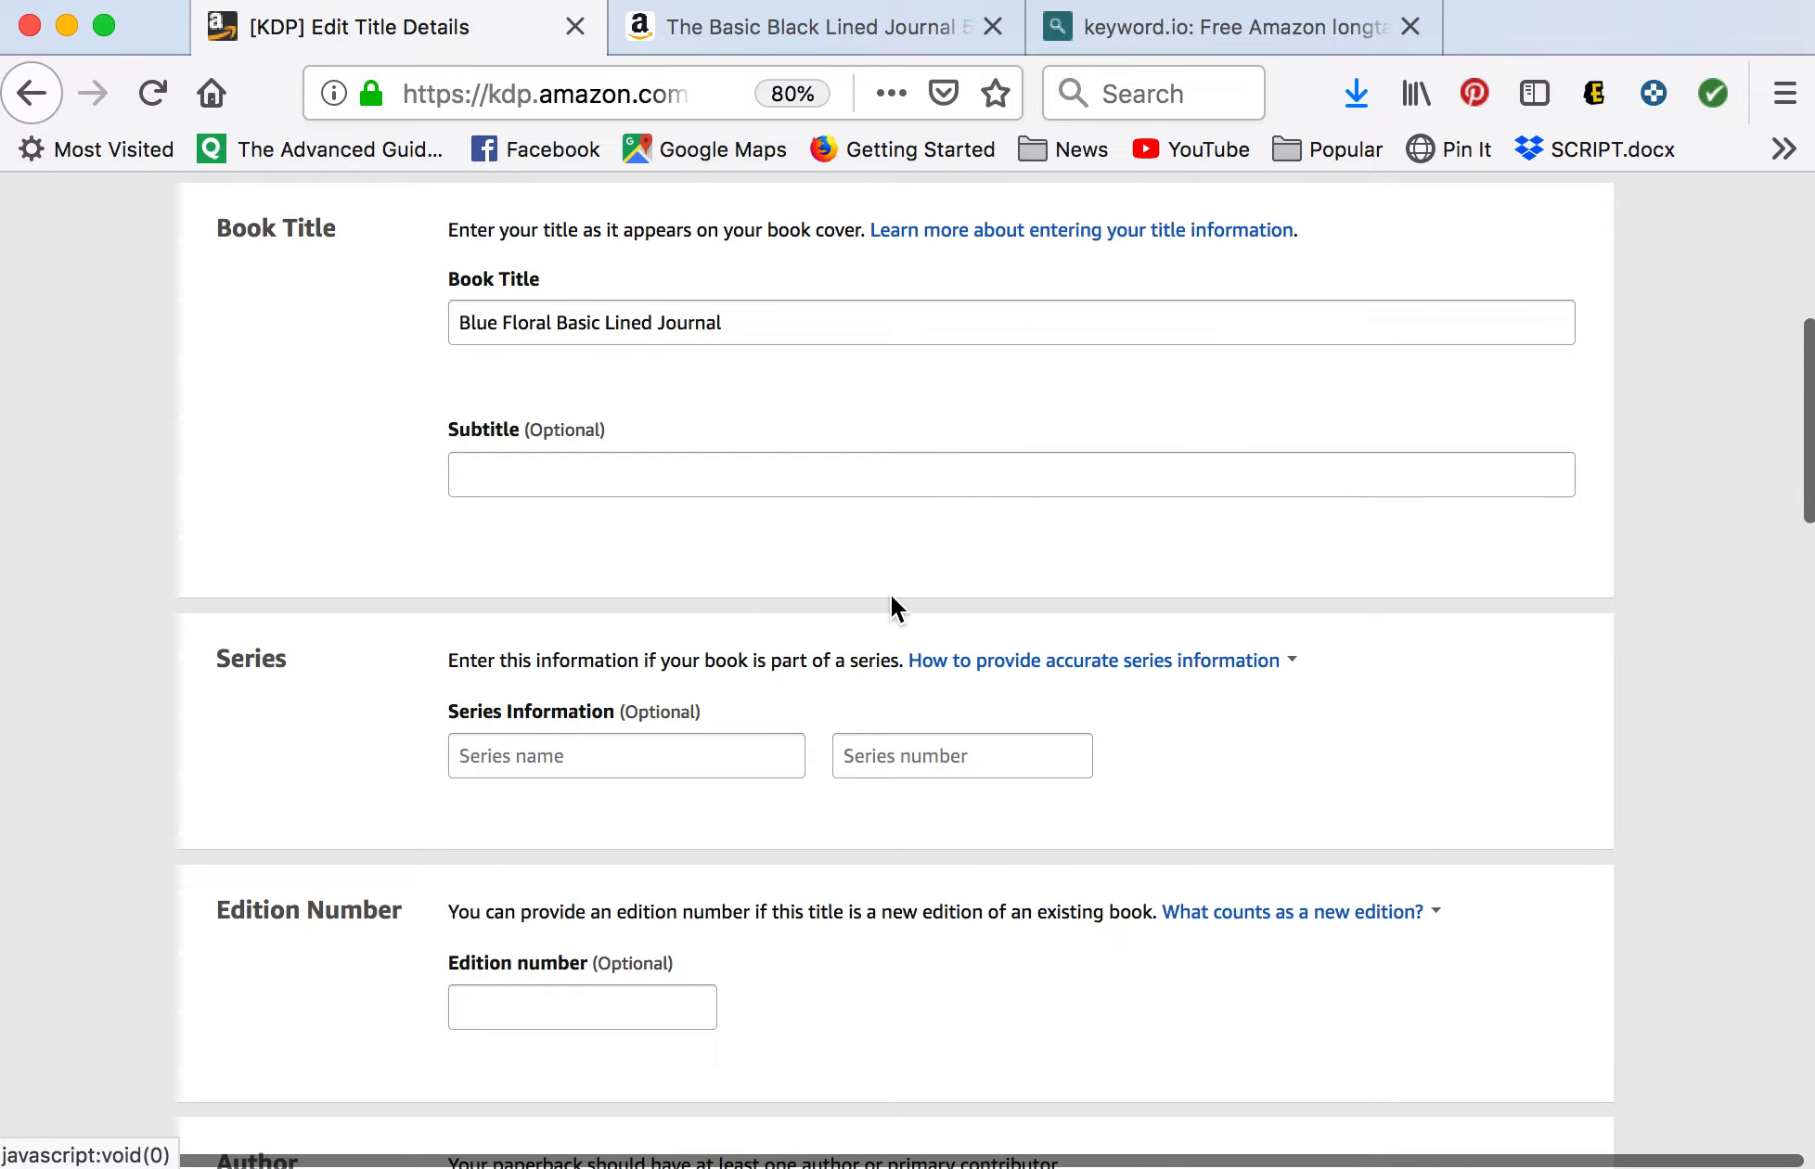
pyautogui.scroll(-12, 893, 605)
pyautogui.click(835, 791)
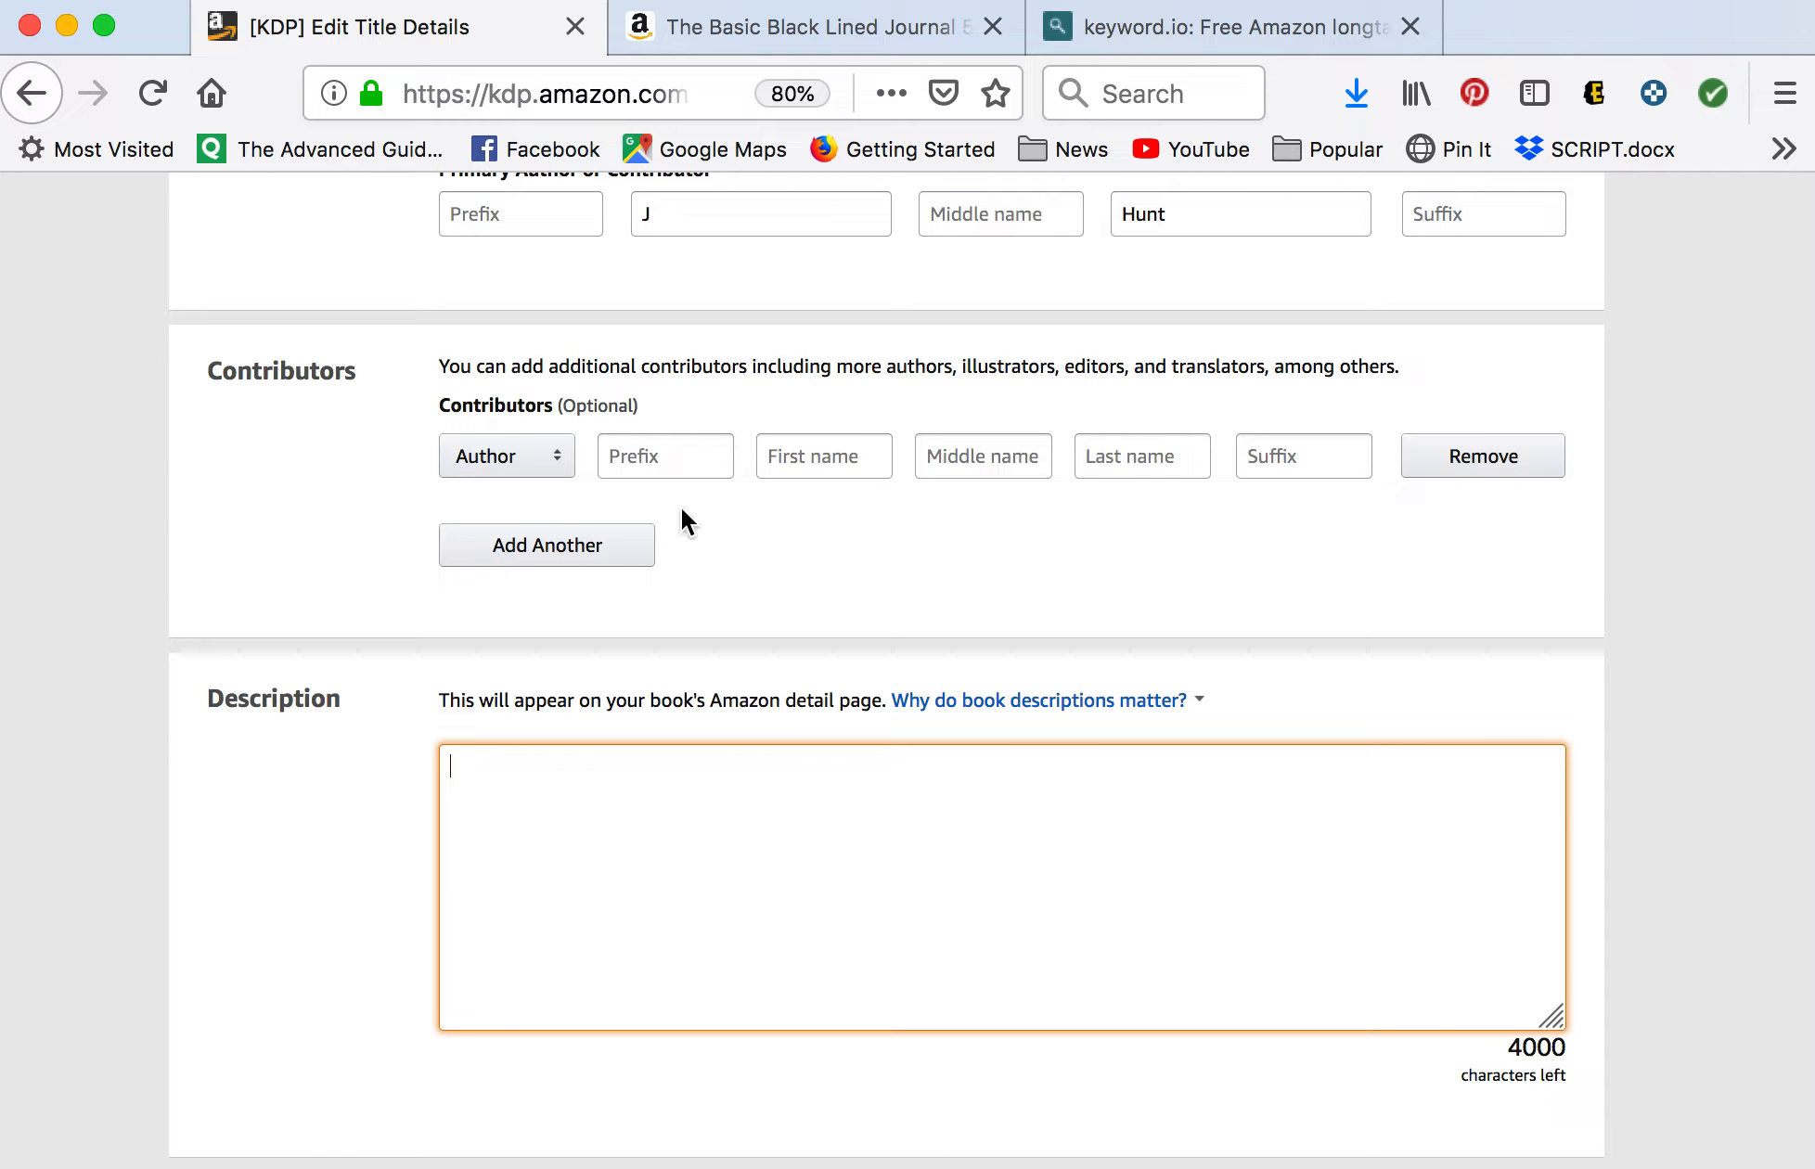
# Switch to the Amazon store, reopen "The Basic Black Lined Journal 5" x 8"" from the search results and examine its product description.
pyautogui.click(701, 21)
pyautogui.press('super+minus')
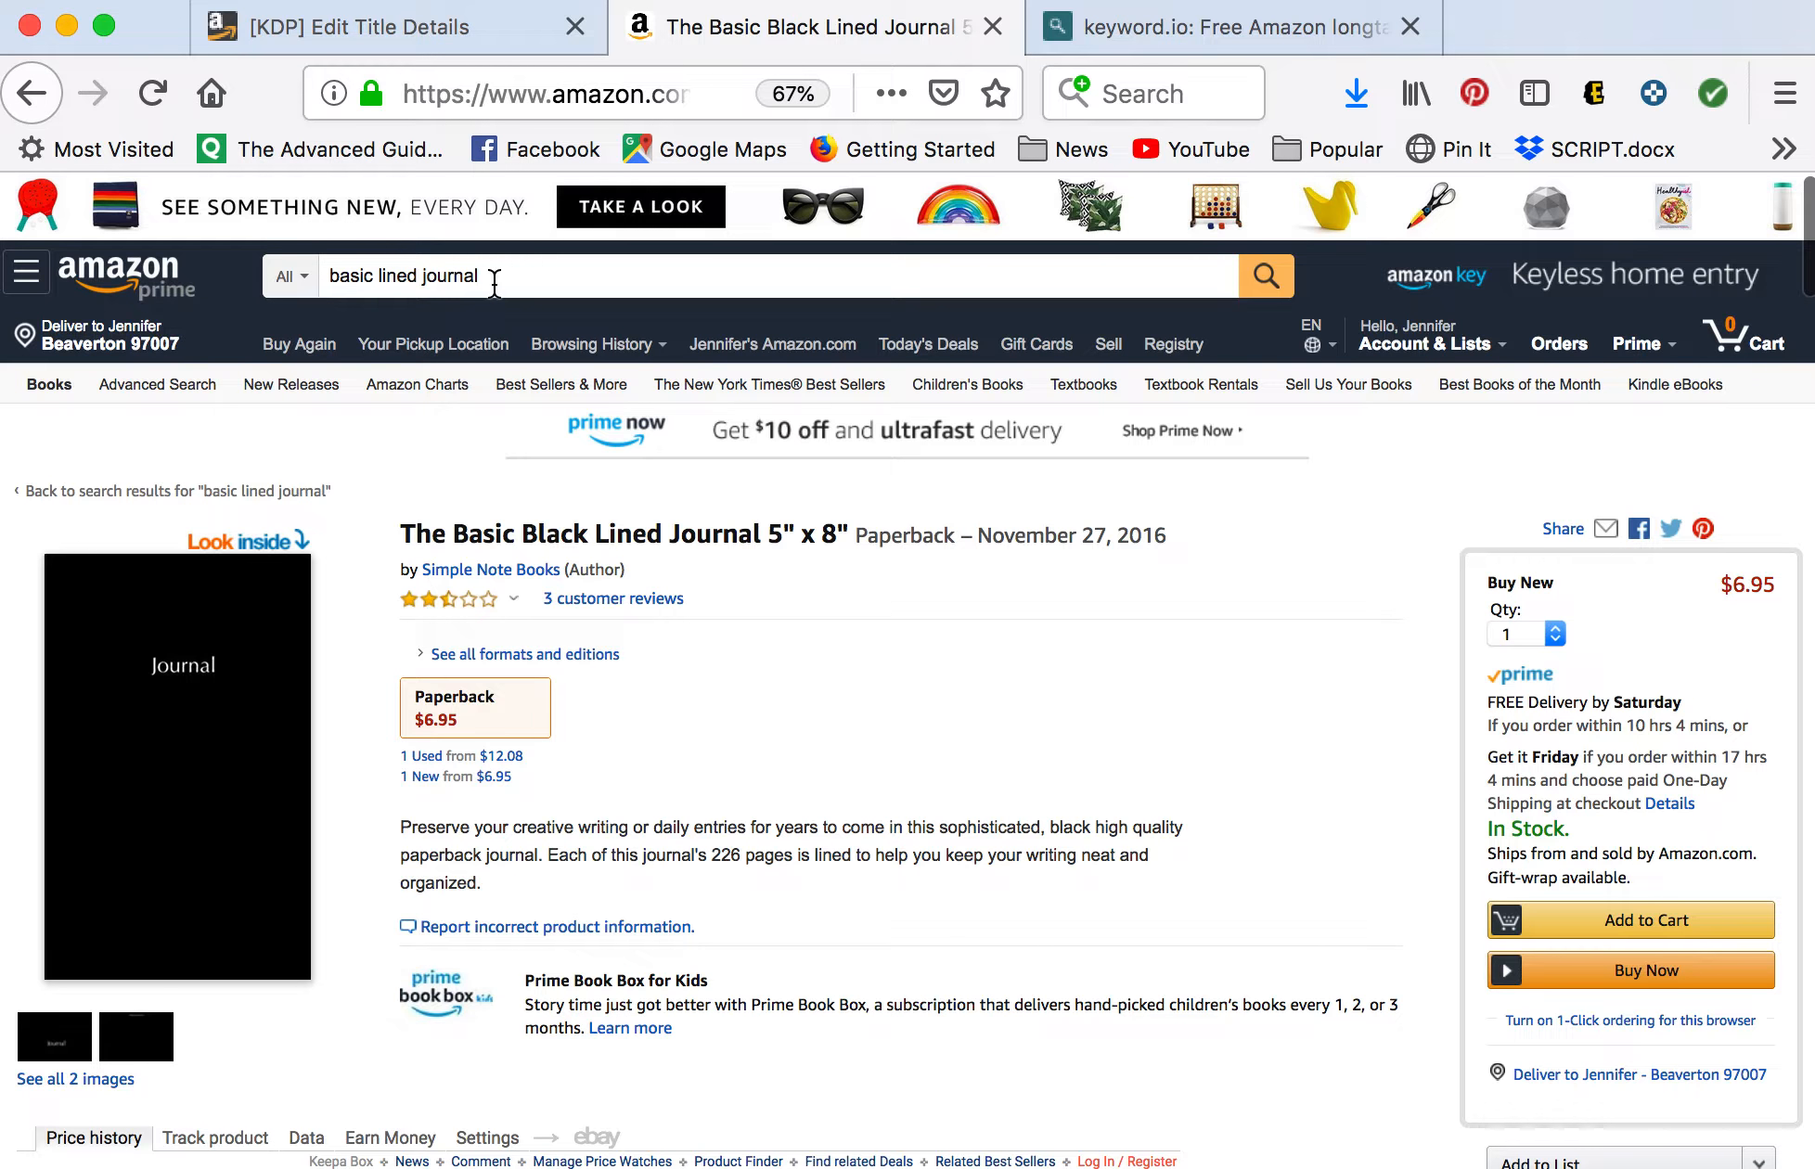
pyautogui.click(31, 94)
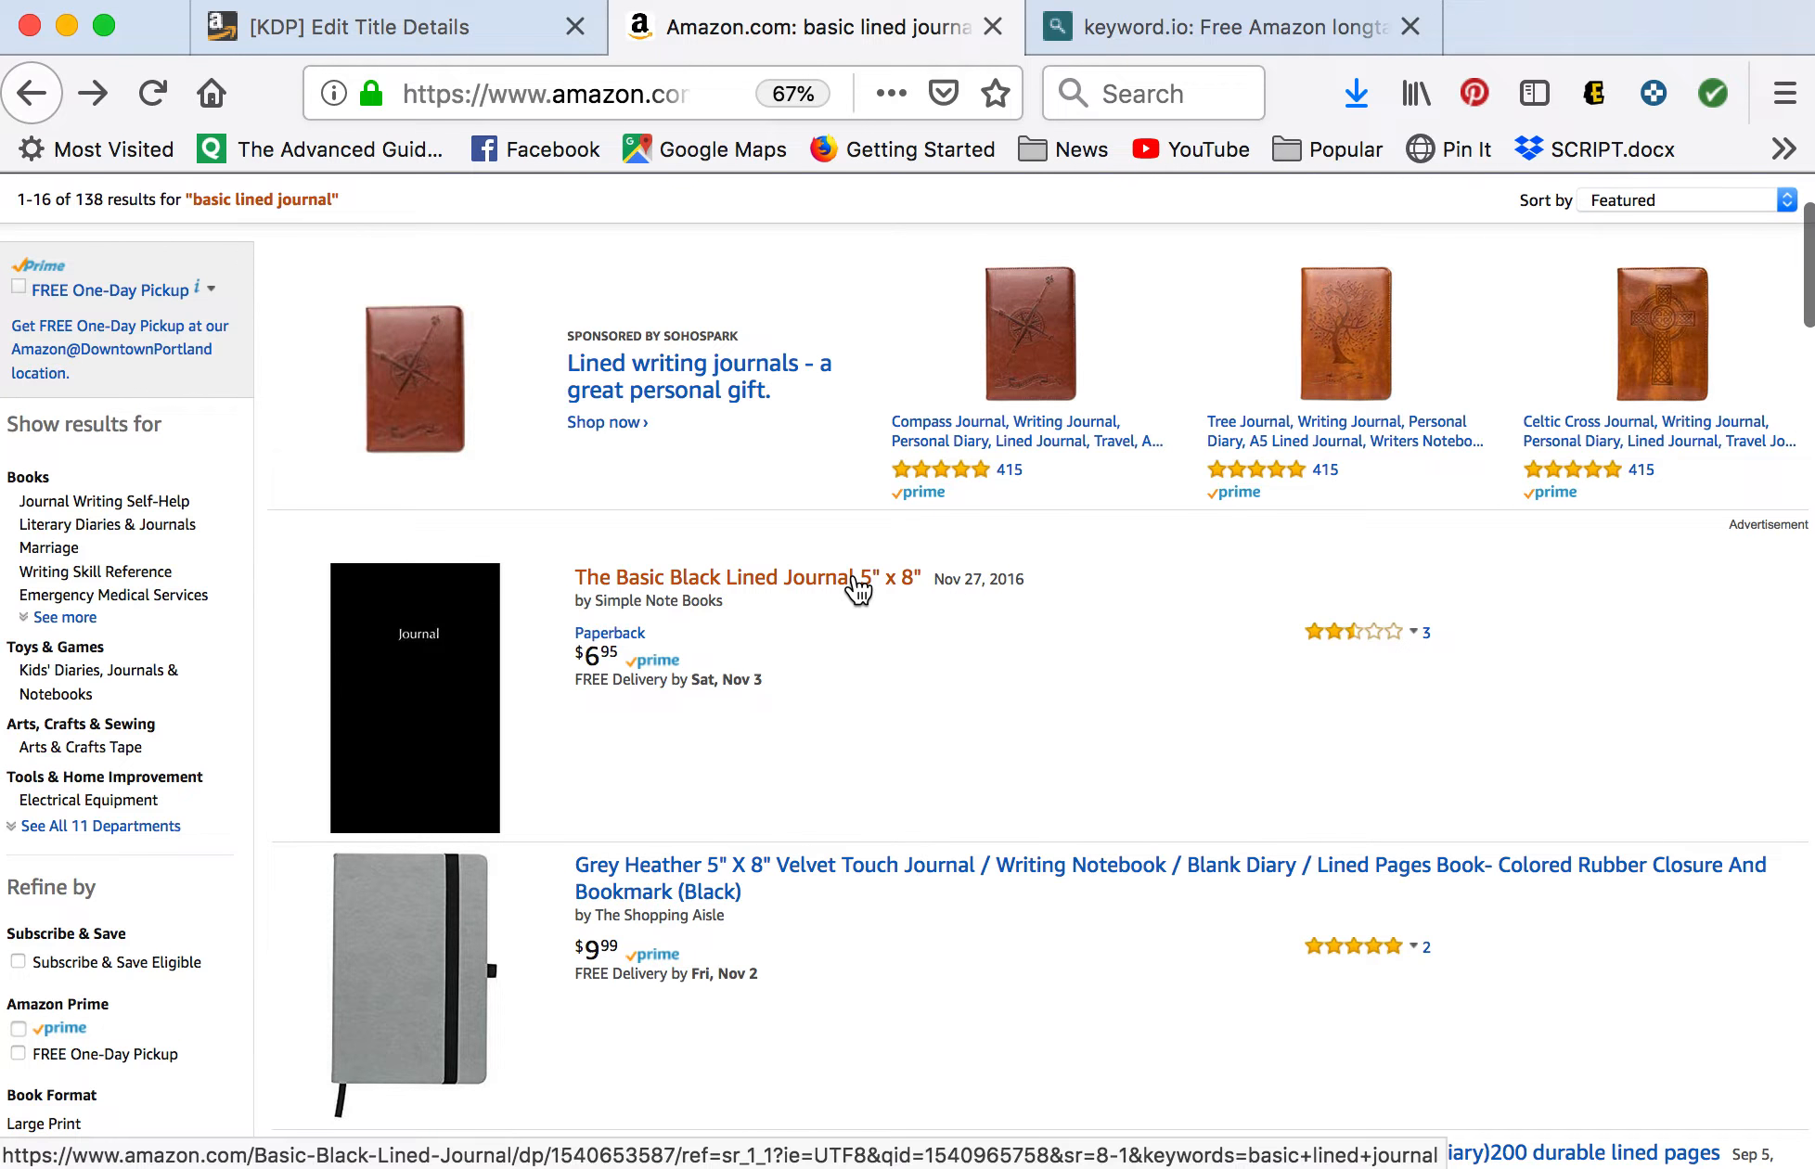
pyautogui.click(853, 575)
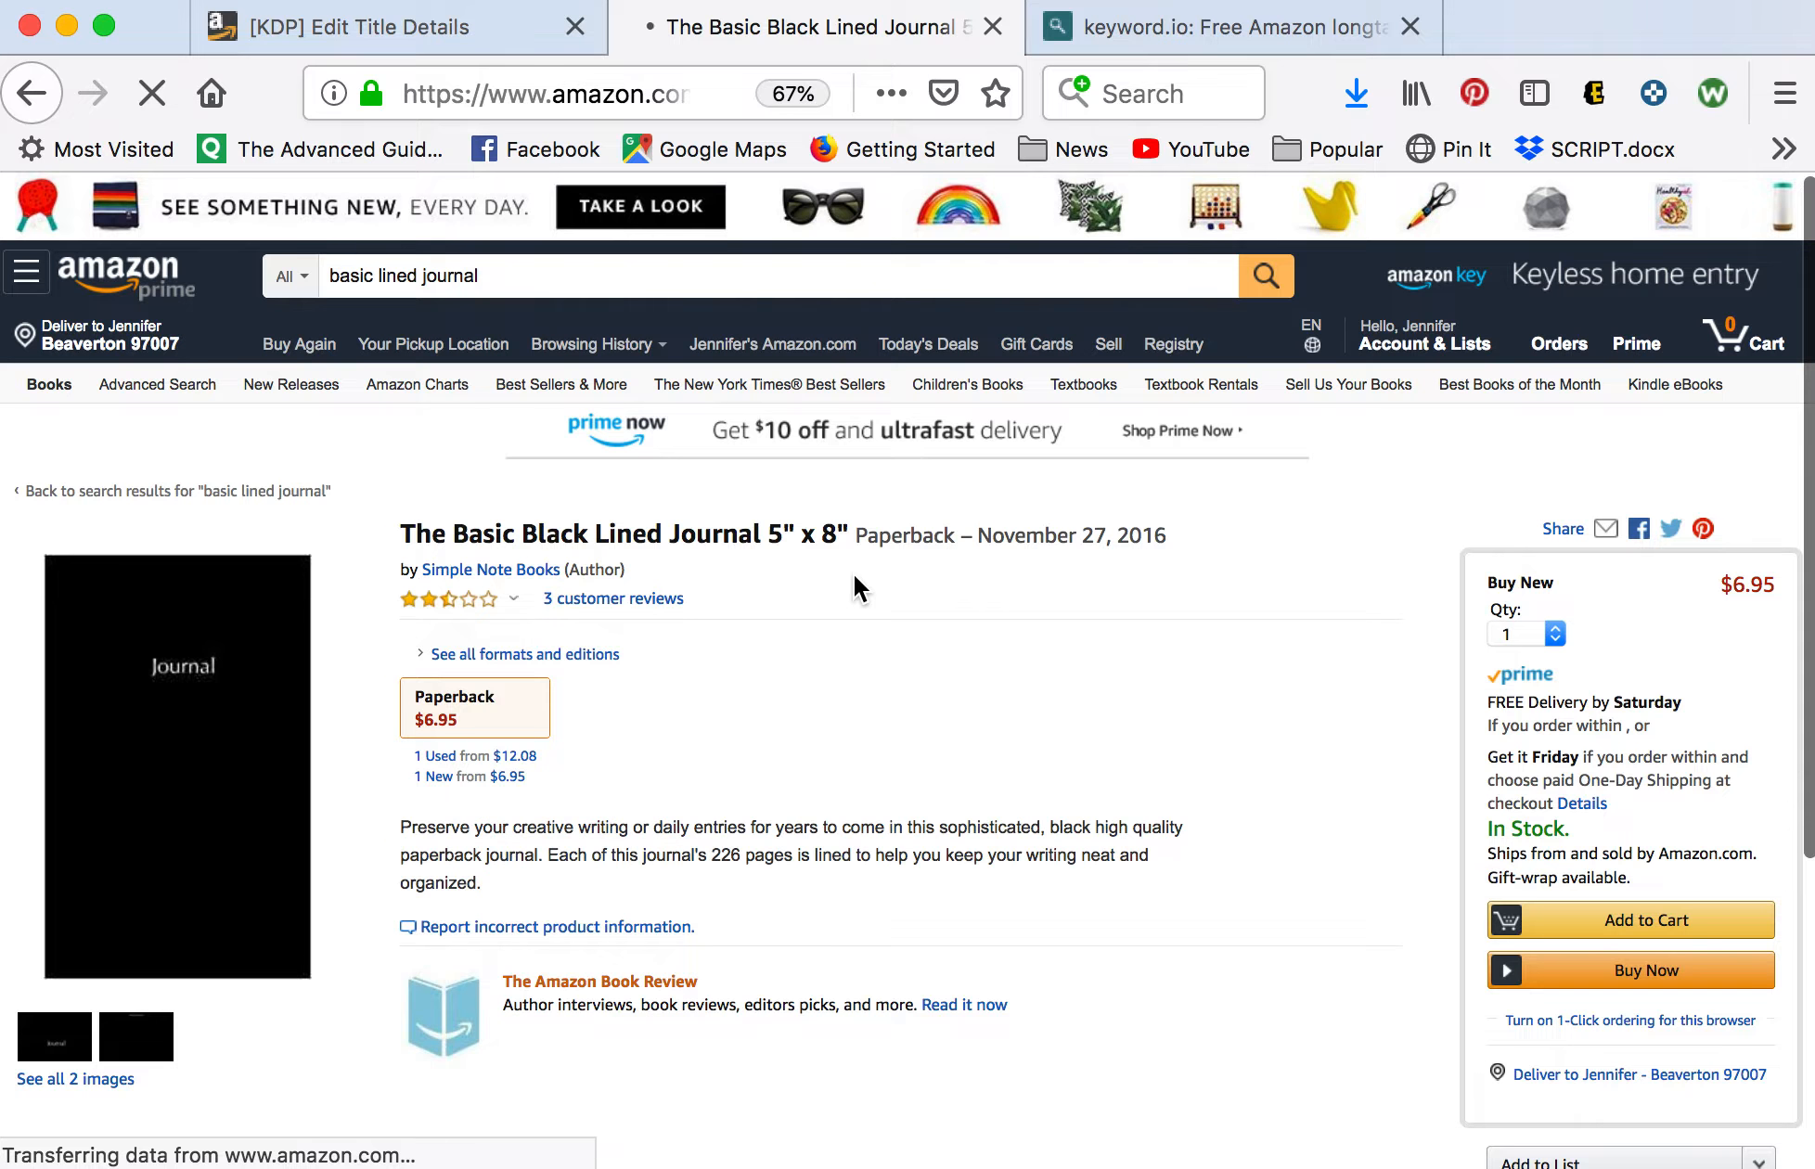
pyautogui.scroll(-1, 706, 693)
pyautogui.scroll(-1, 706, 692)
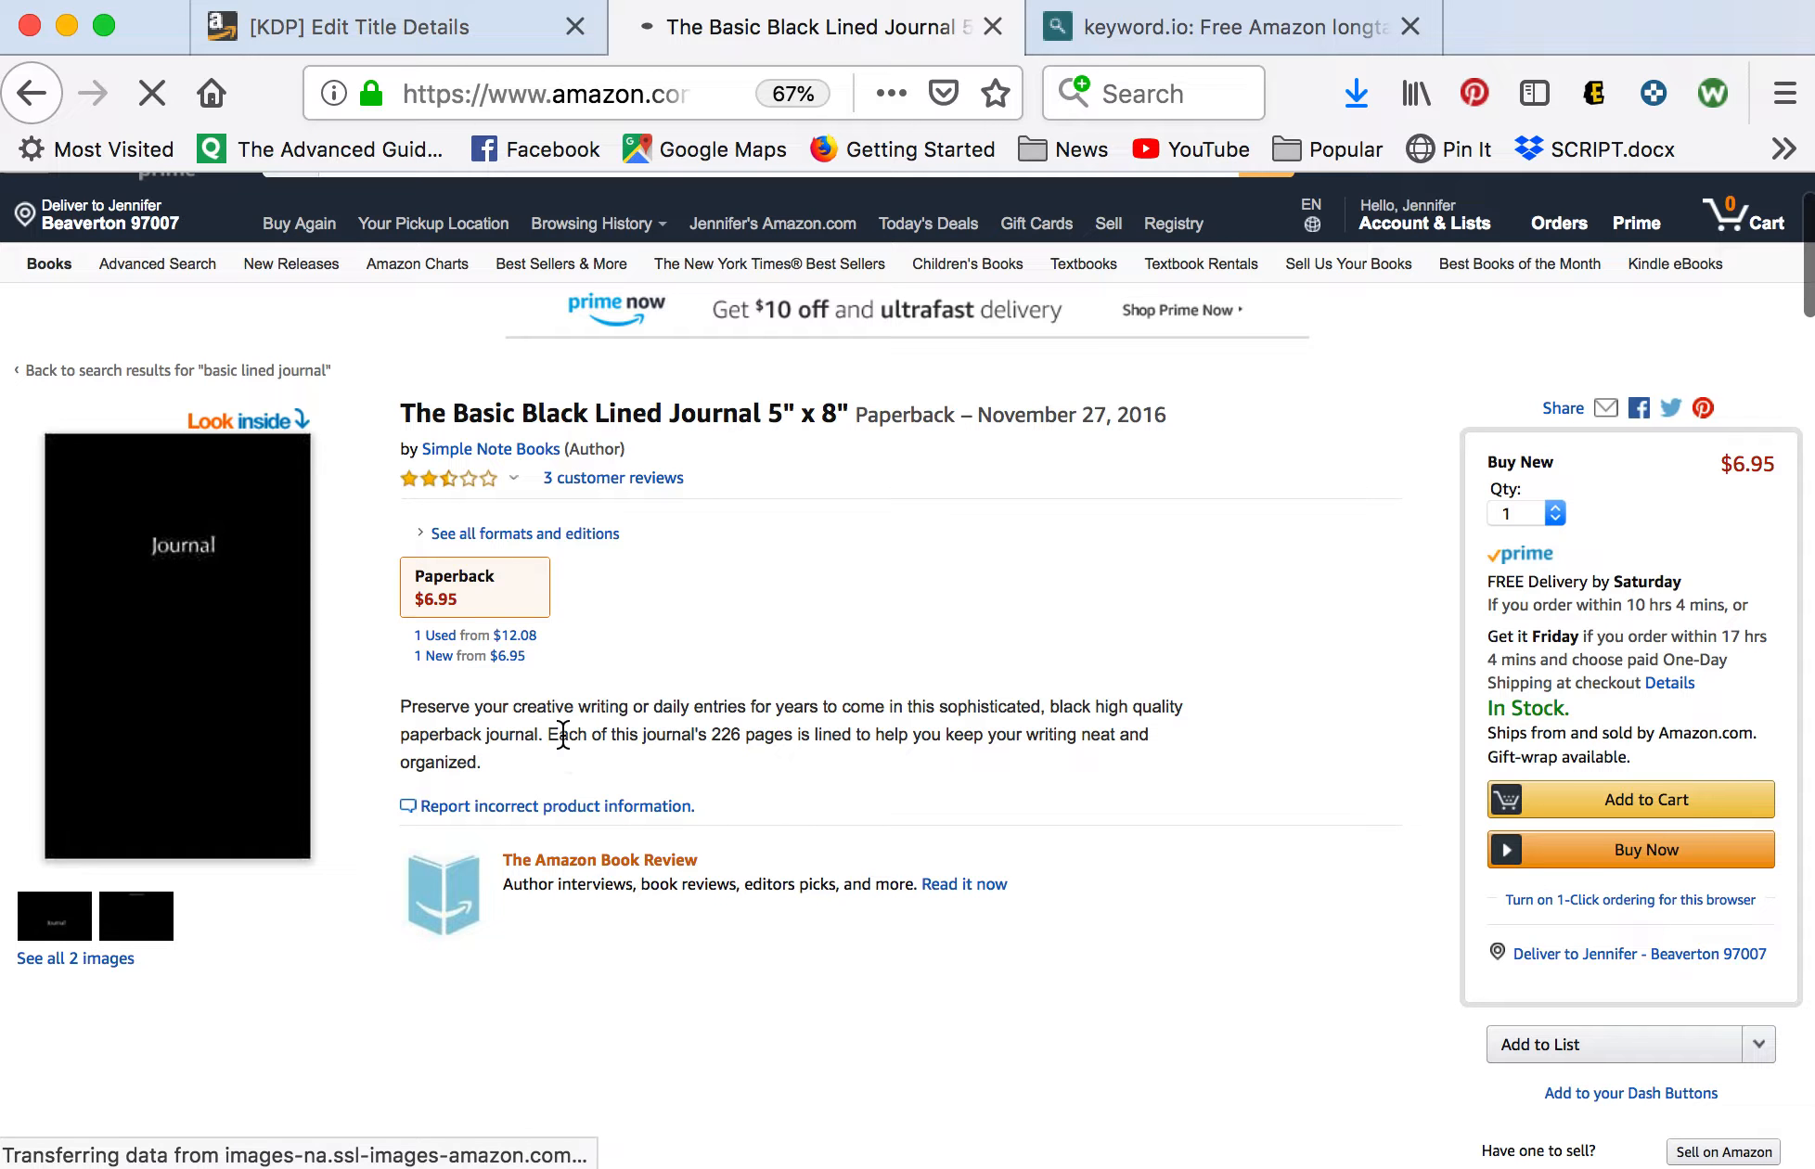
pyautogui.scroll(-5, 563, 733)
pyautogui.scroll(3, 563, 733)
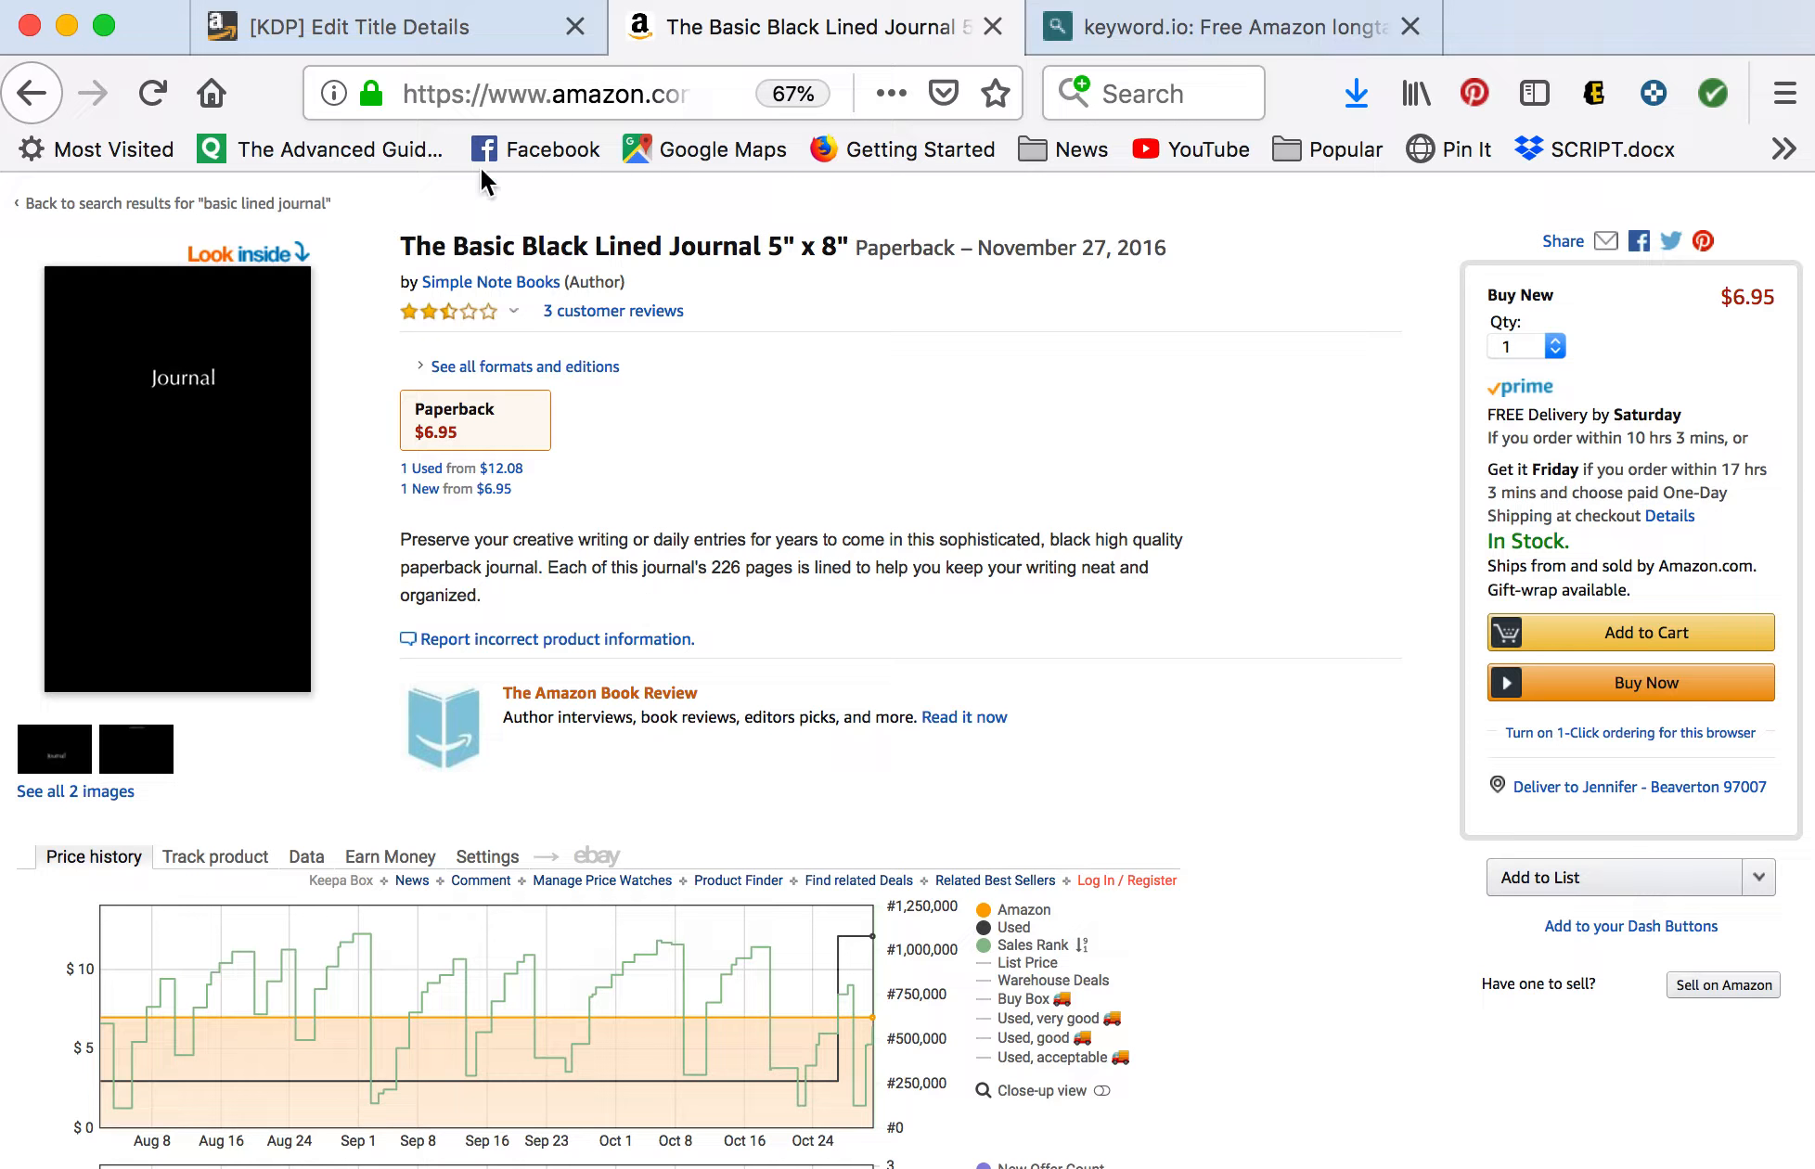
# Return to the title details and enter the description "Enjoy journaling in this beautiful blue floral paperbak journal. 100 pages for you to write about your adventures.".
pyautogui.click(405, 26)
pyautogui.click(834, 765)
pyautogui.write('Enjoy jo')
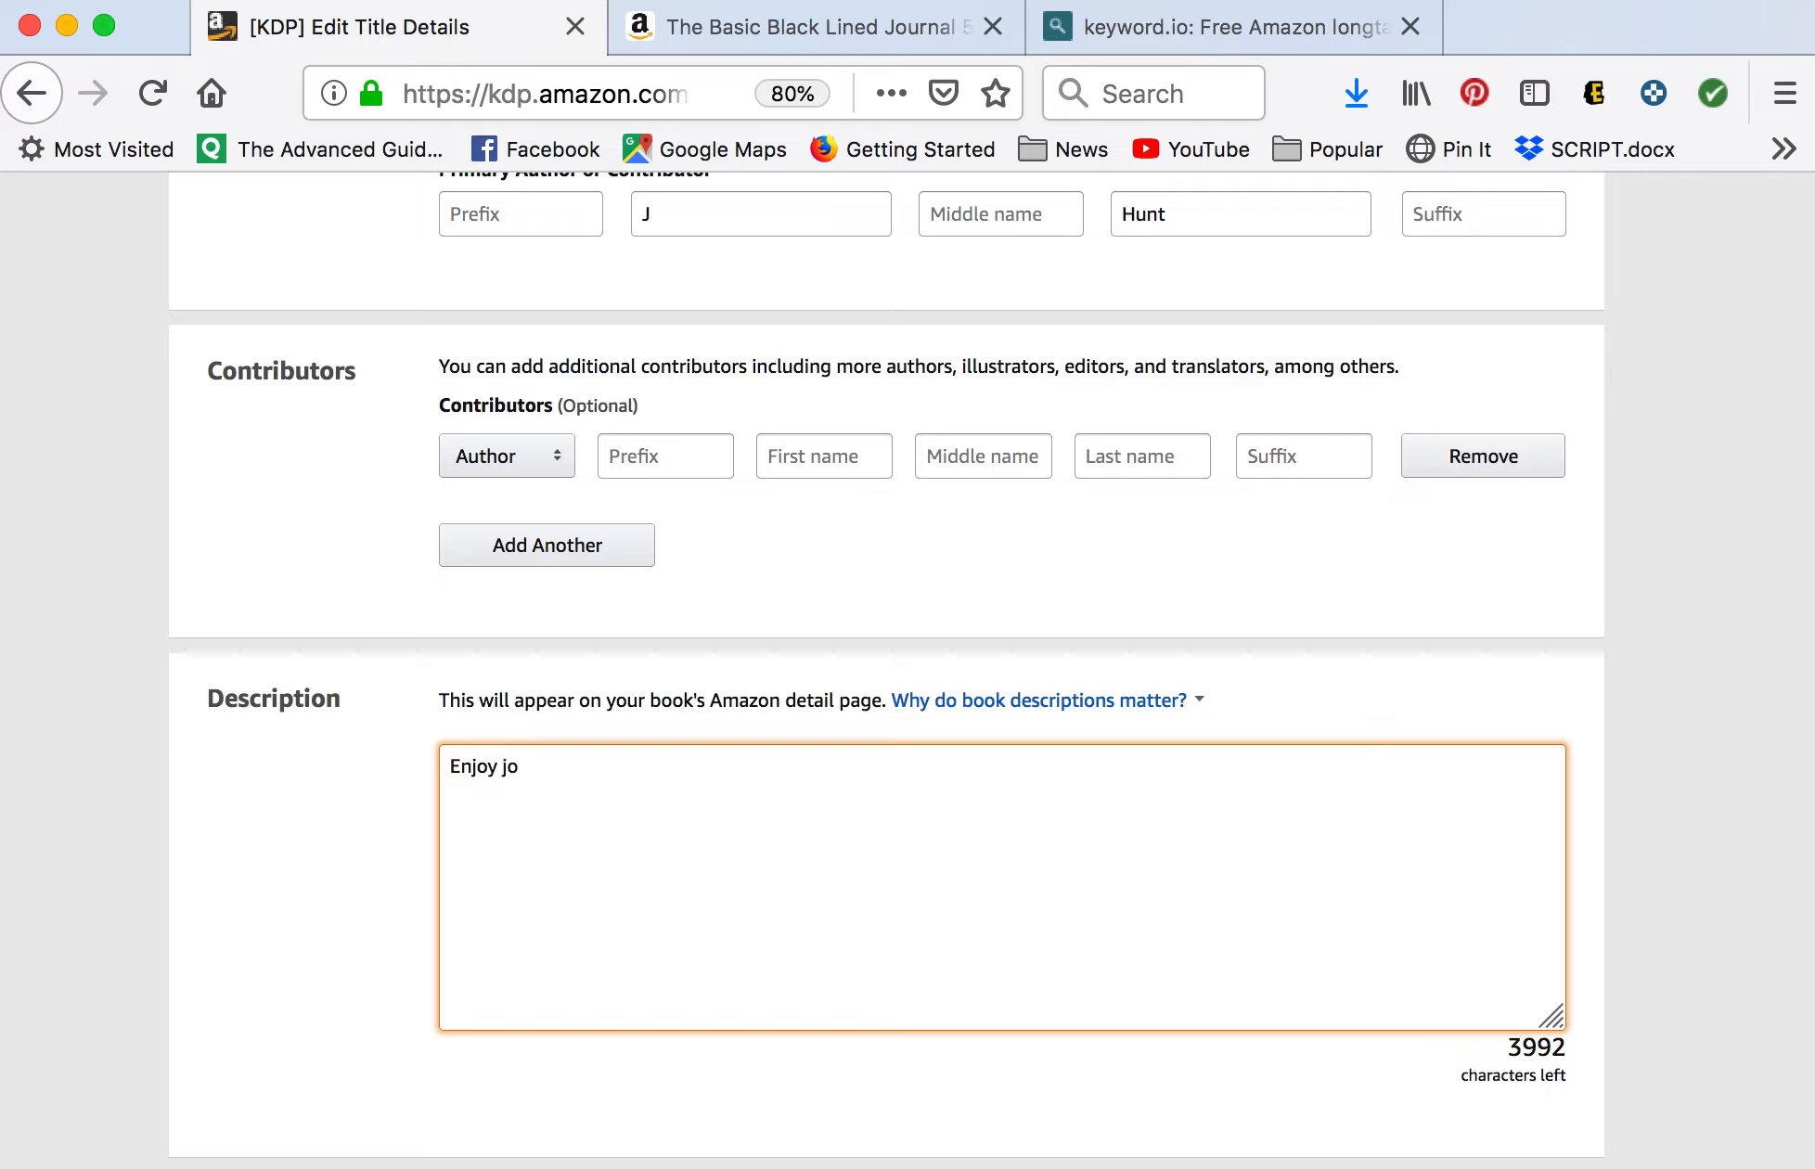
pyautogui.write('urnaling in this')
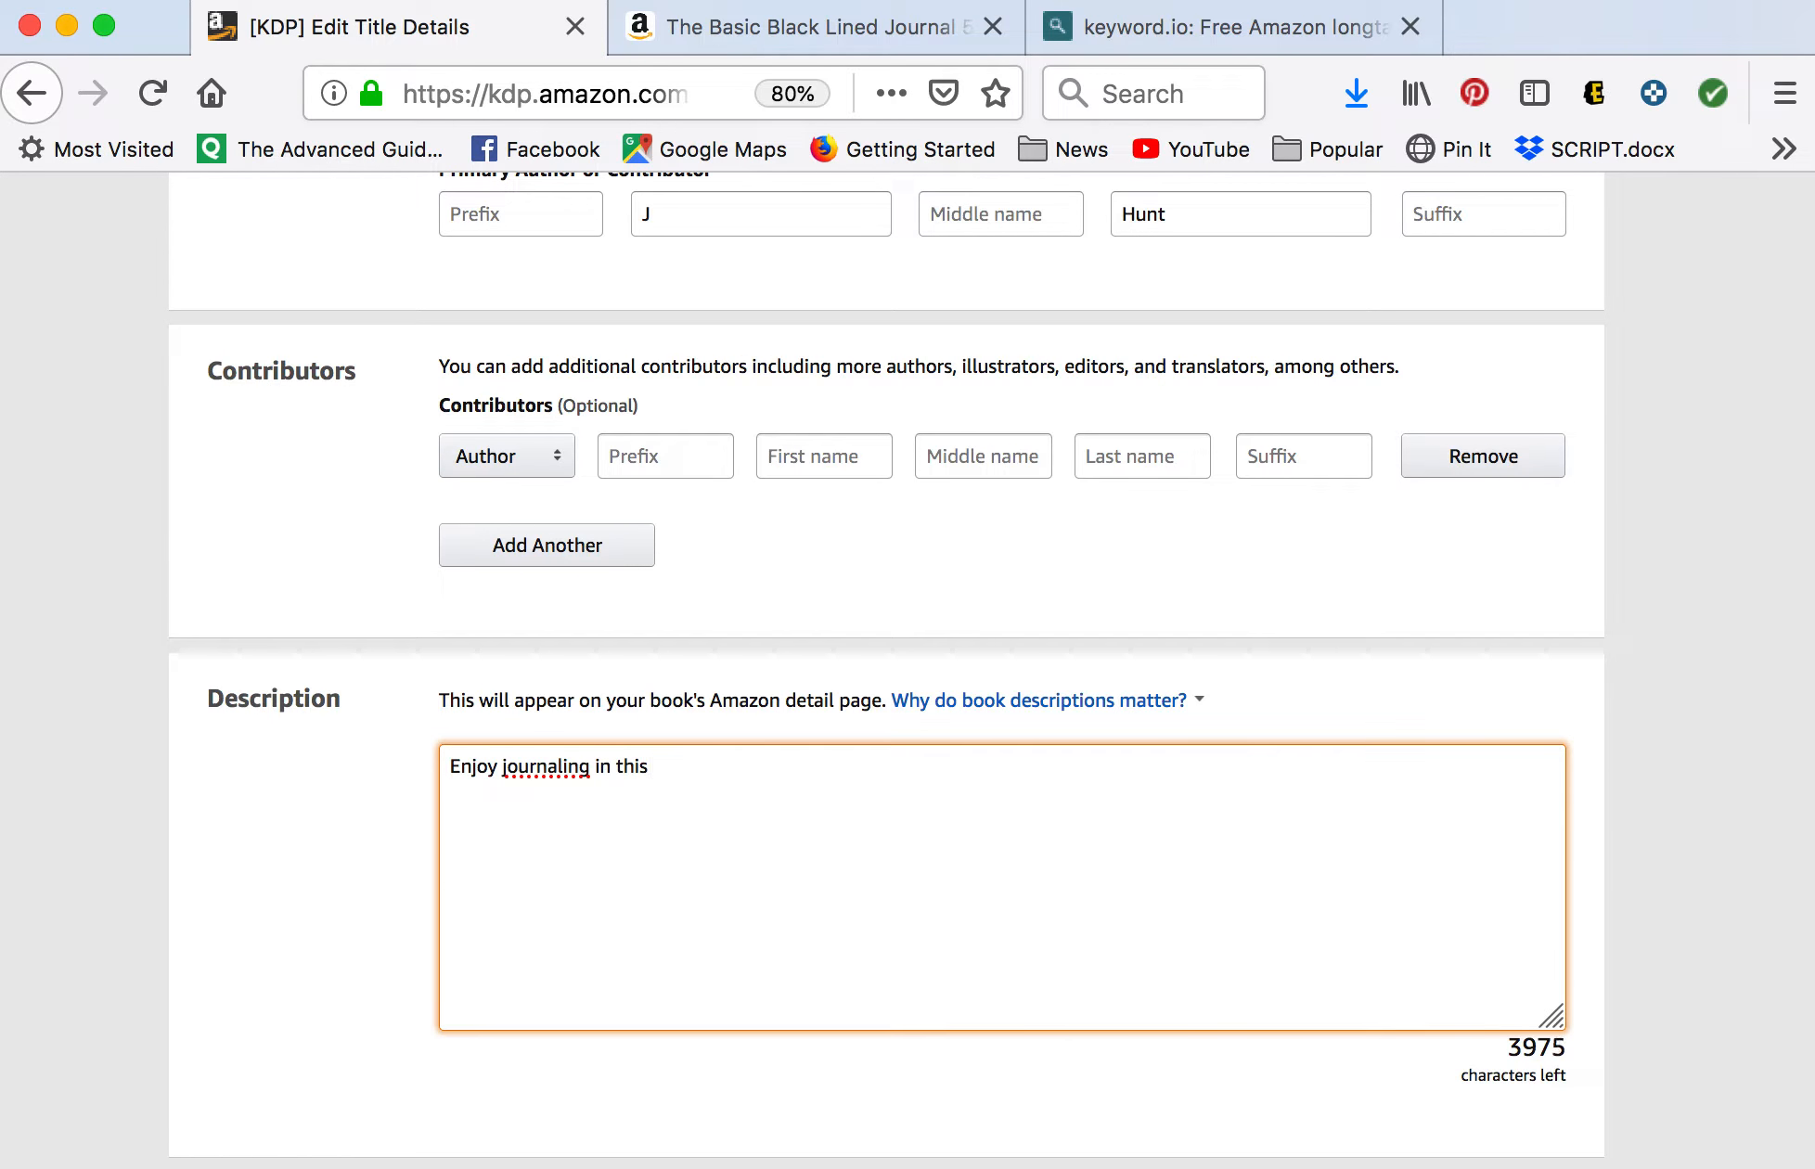
pyautogui.write(' beautiful blue floral')
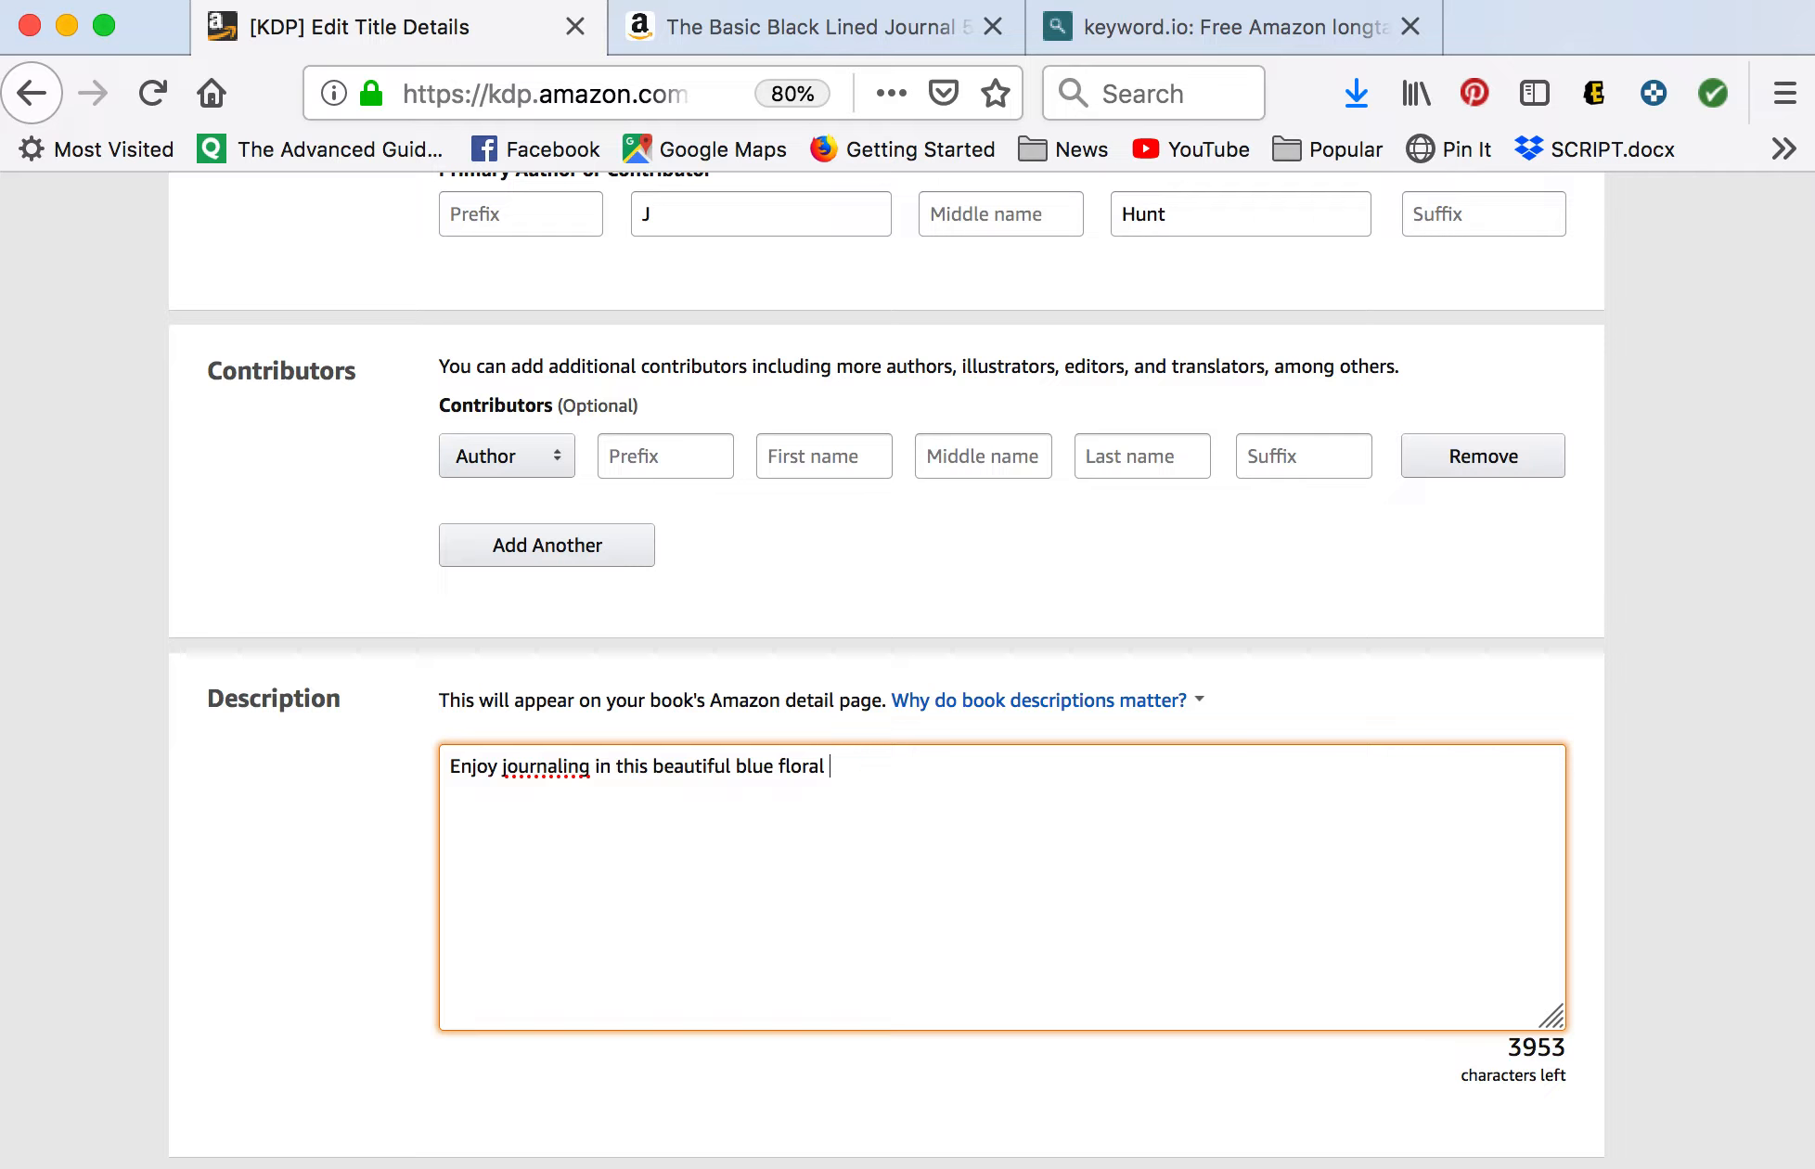
pyautogui.write(' paperbak journal')
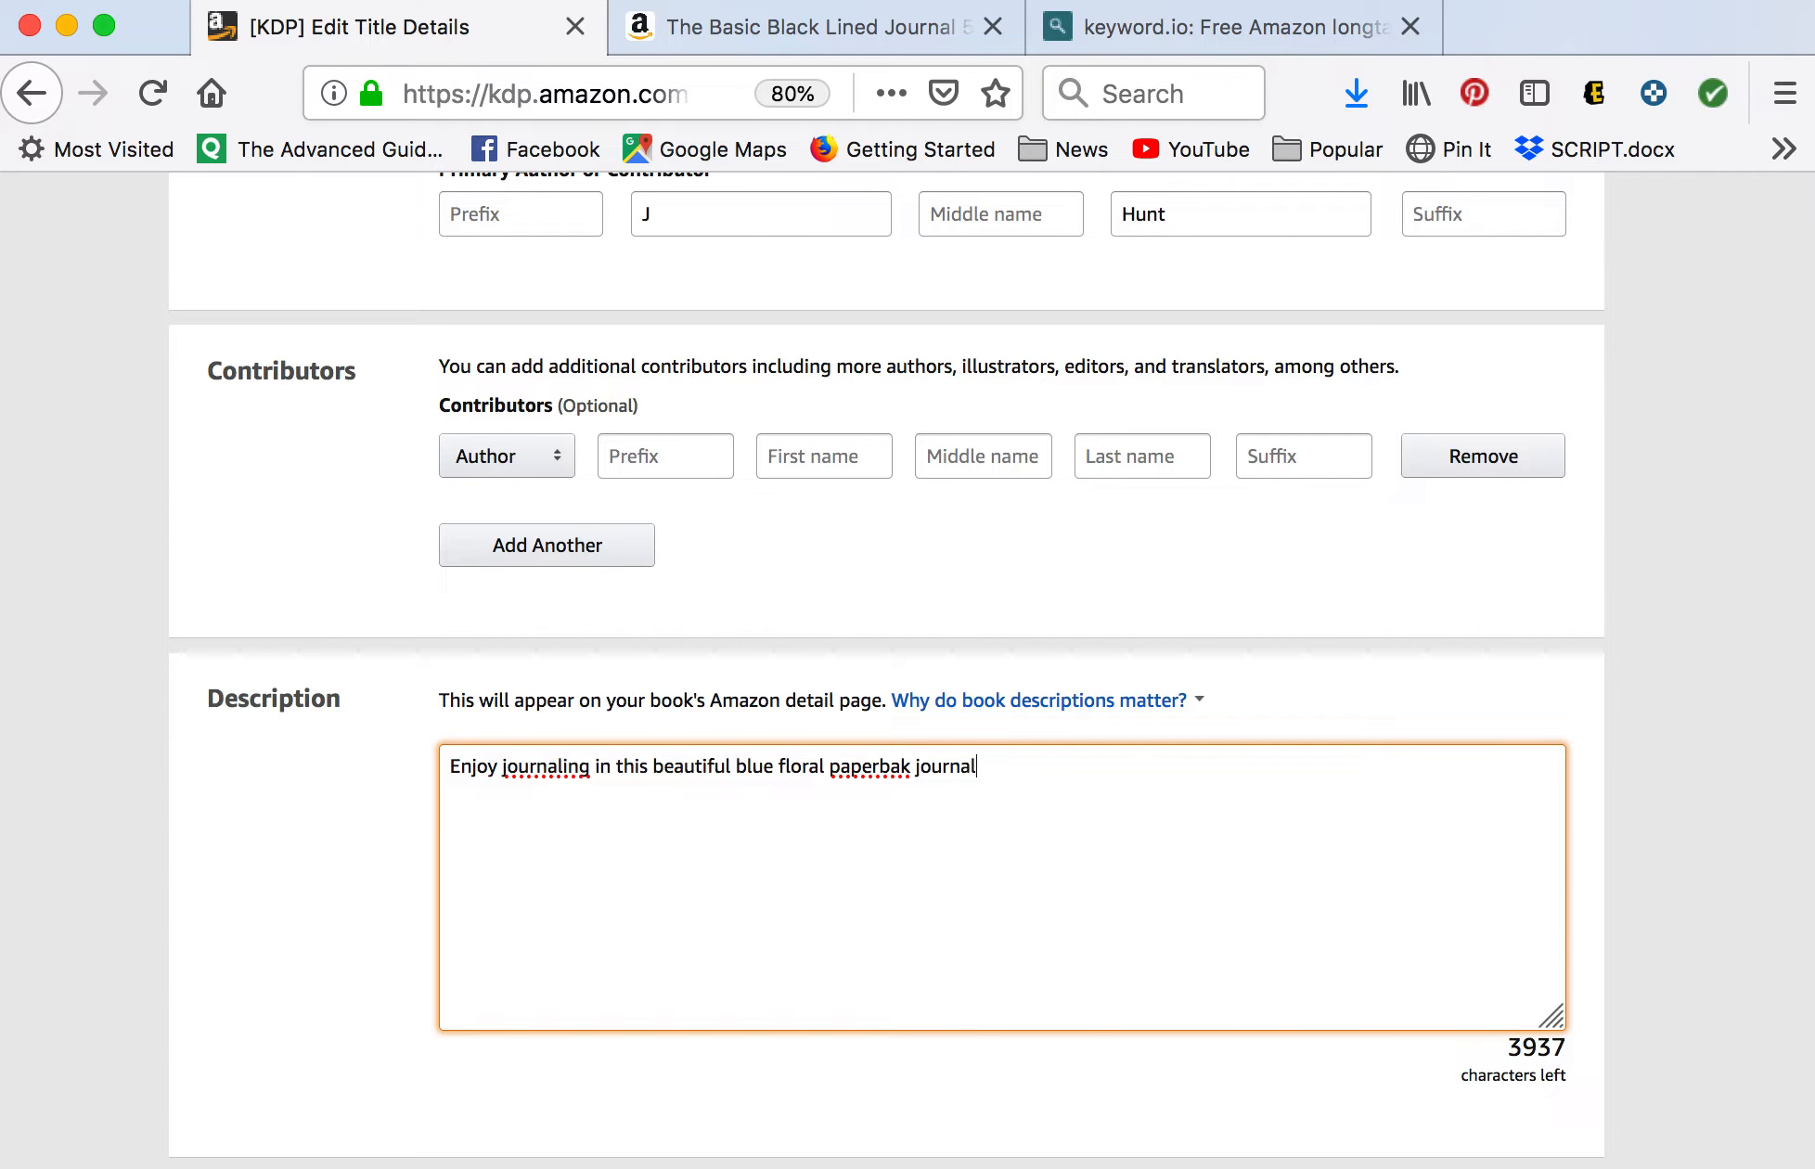
pyautogui.write('.One')
pyautogui.press('BackSpace')
pyautogui.press('BackSpace')
pyautogui.press('BackSpace')
pyautogui.write('100 pages for you to write about your adventures.')
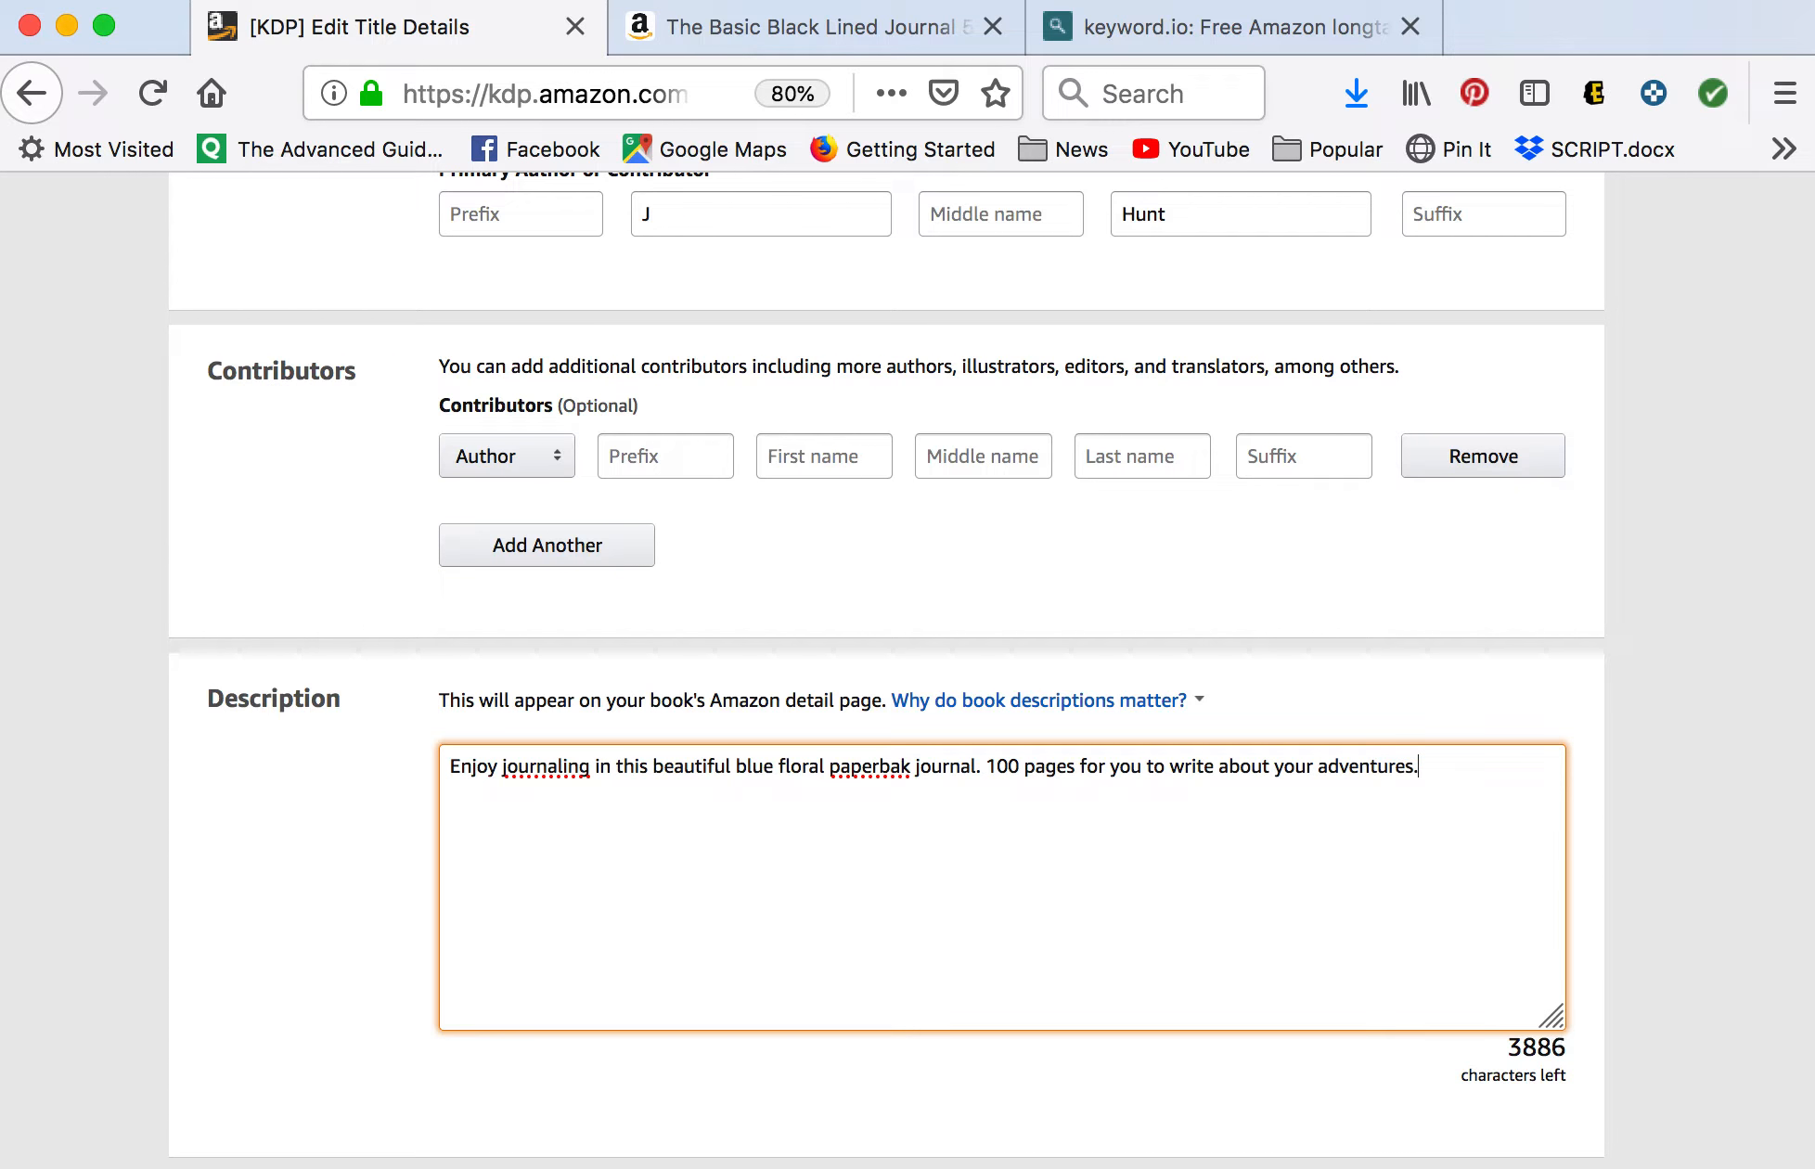
# Correct the spelling of "paperback" in the book description.
pyautogui.scroll(-5, 830, 883)
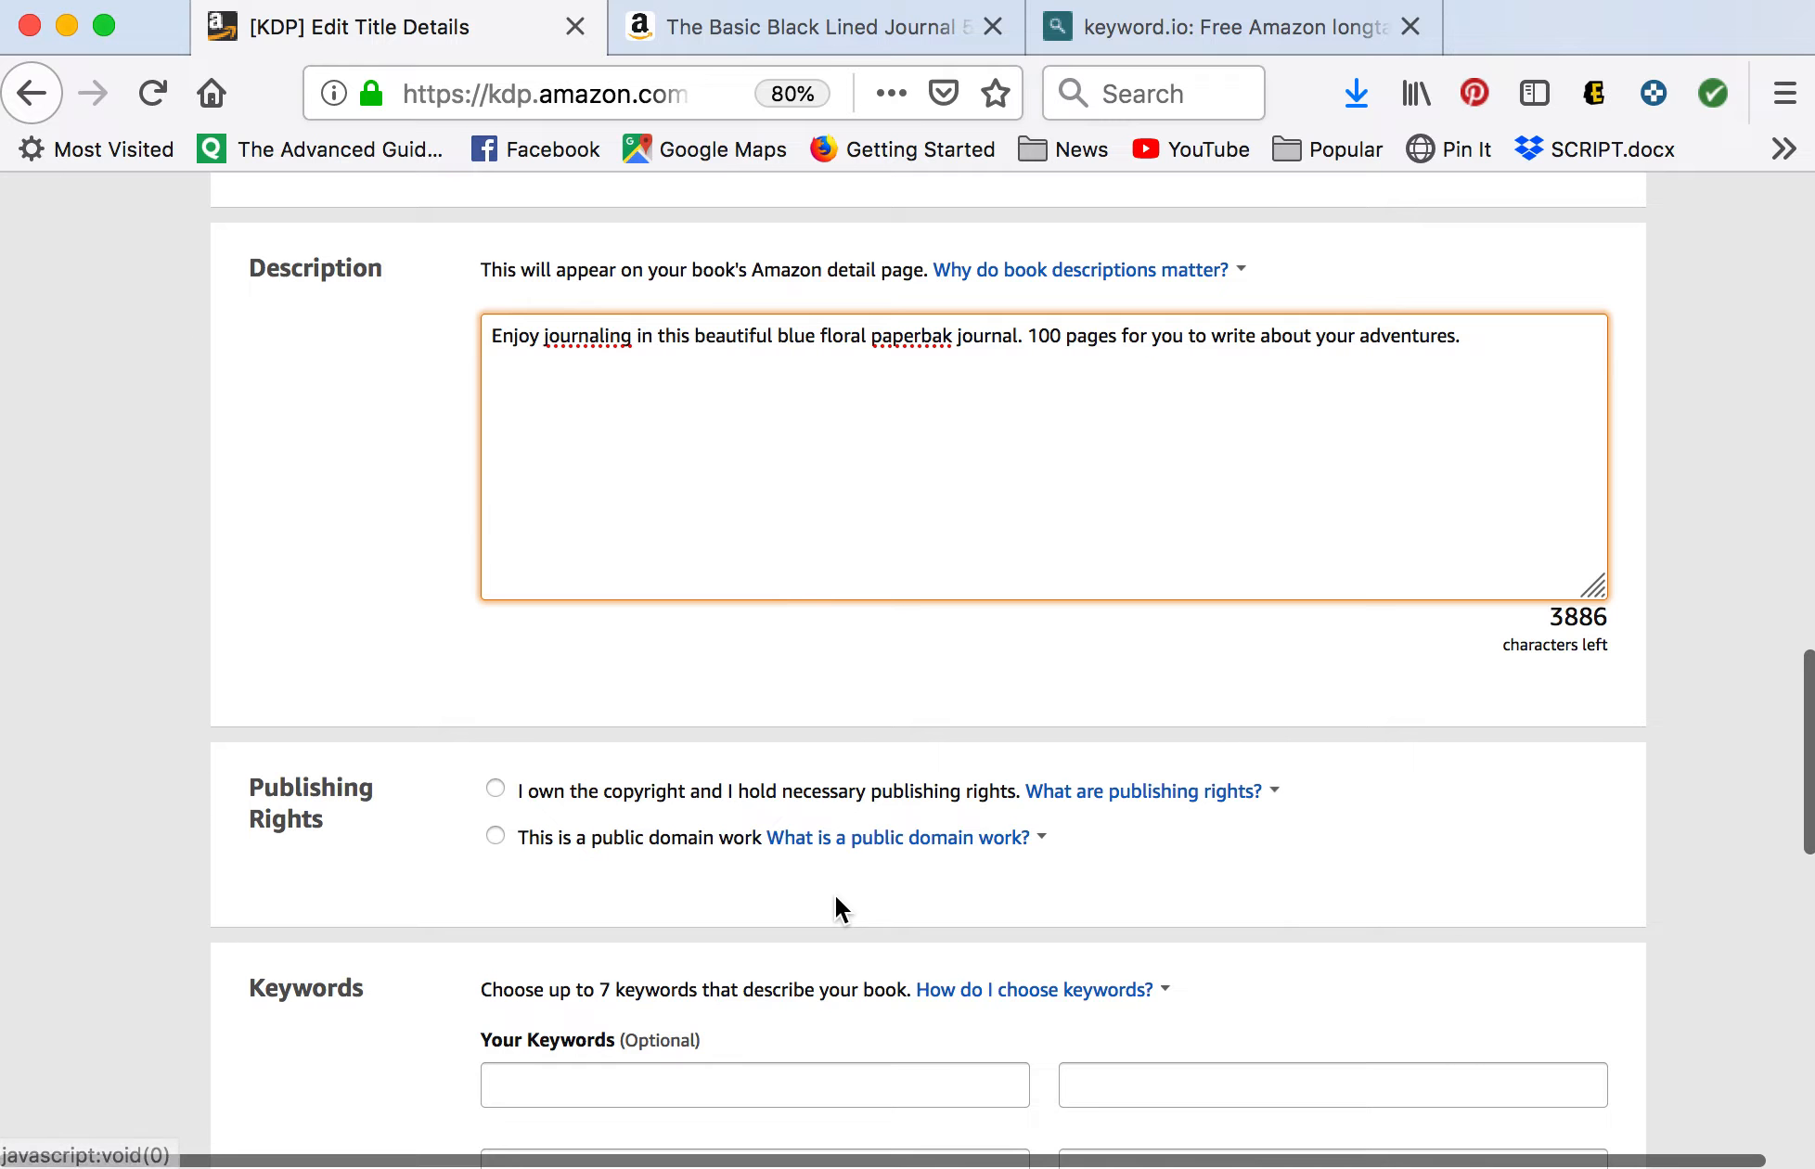
pyautogui.hscroll(1, 834, 893)
pyautogui.click(909, 353)
pyautogui.write('c')
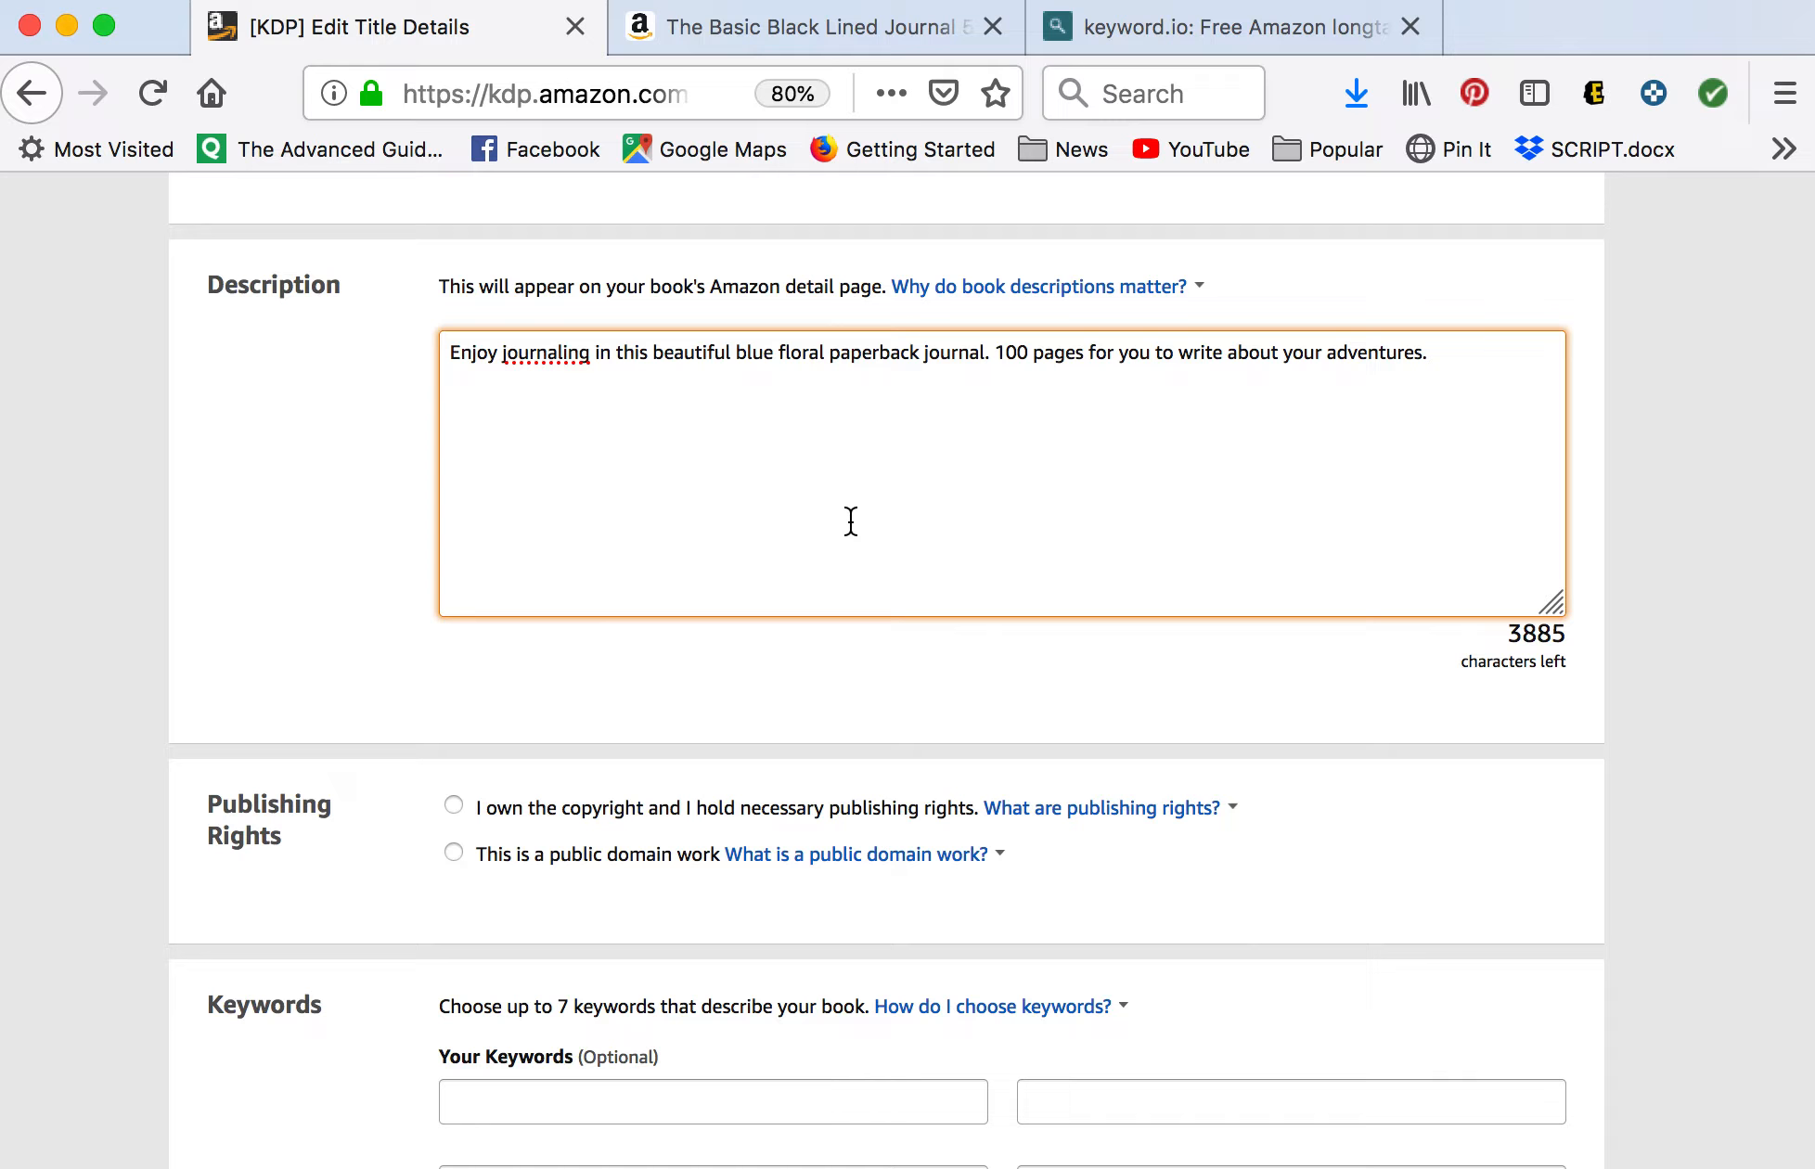
pyautogui.scroll(-2, 802, 631)
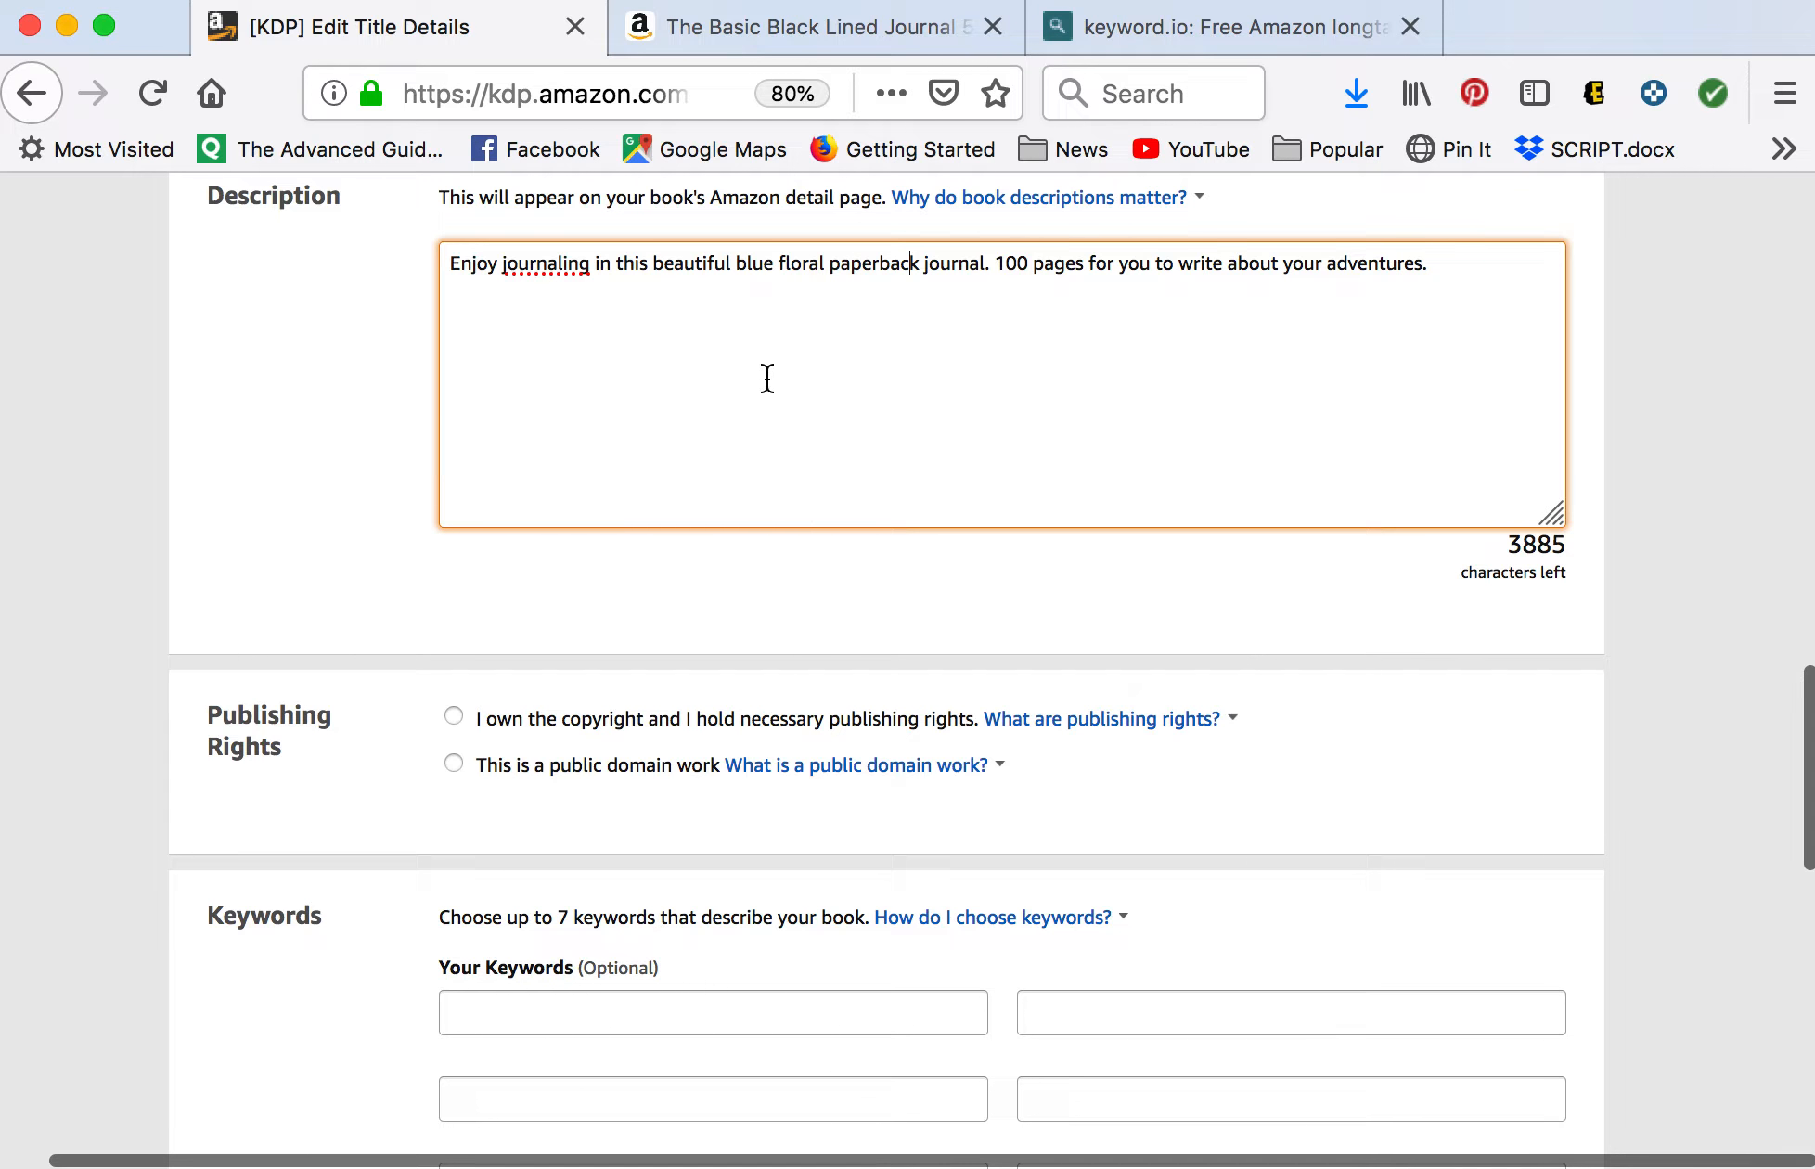
# Declare ownership of the copyright and the necessary publishing rights for the journal.
pyautogui.scroll(5, 841, 495)
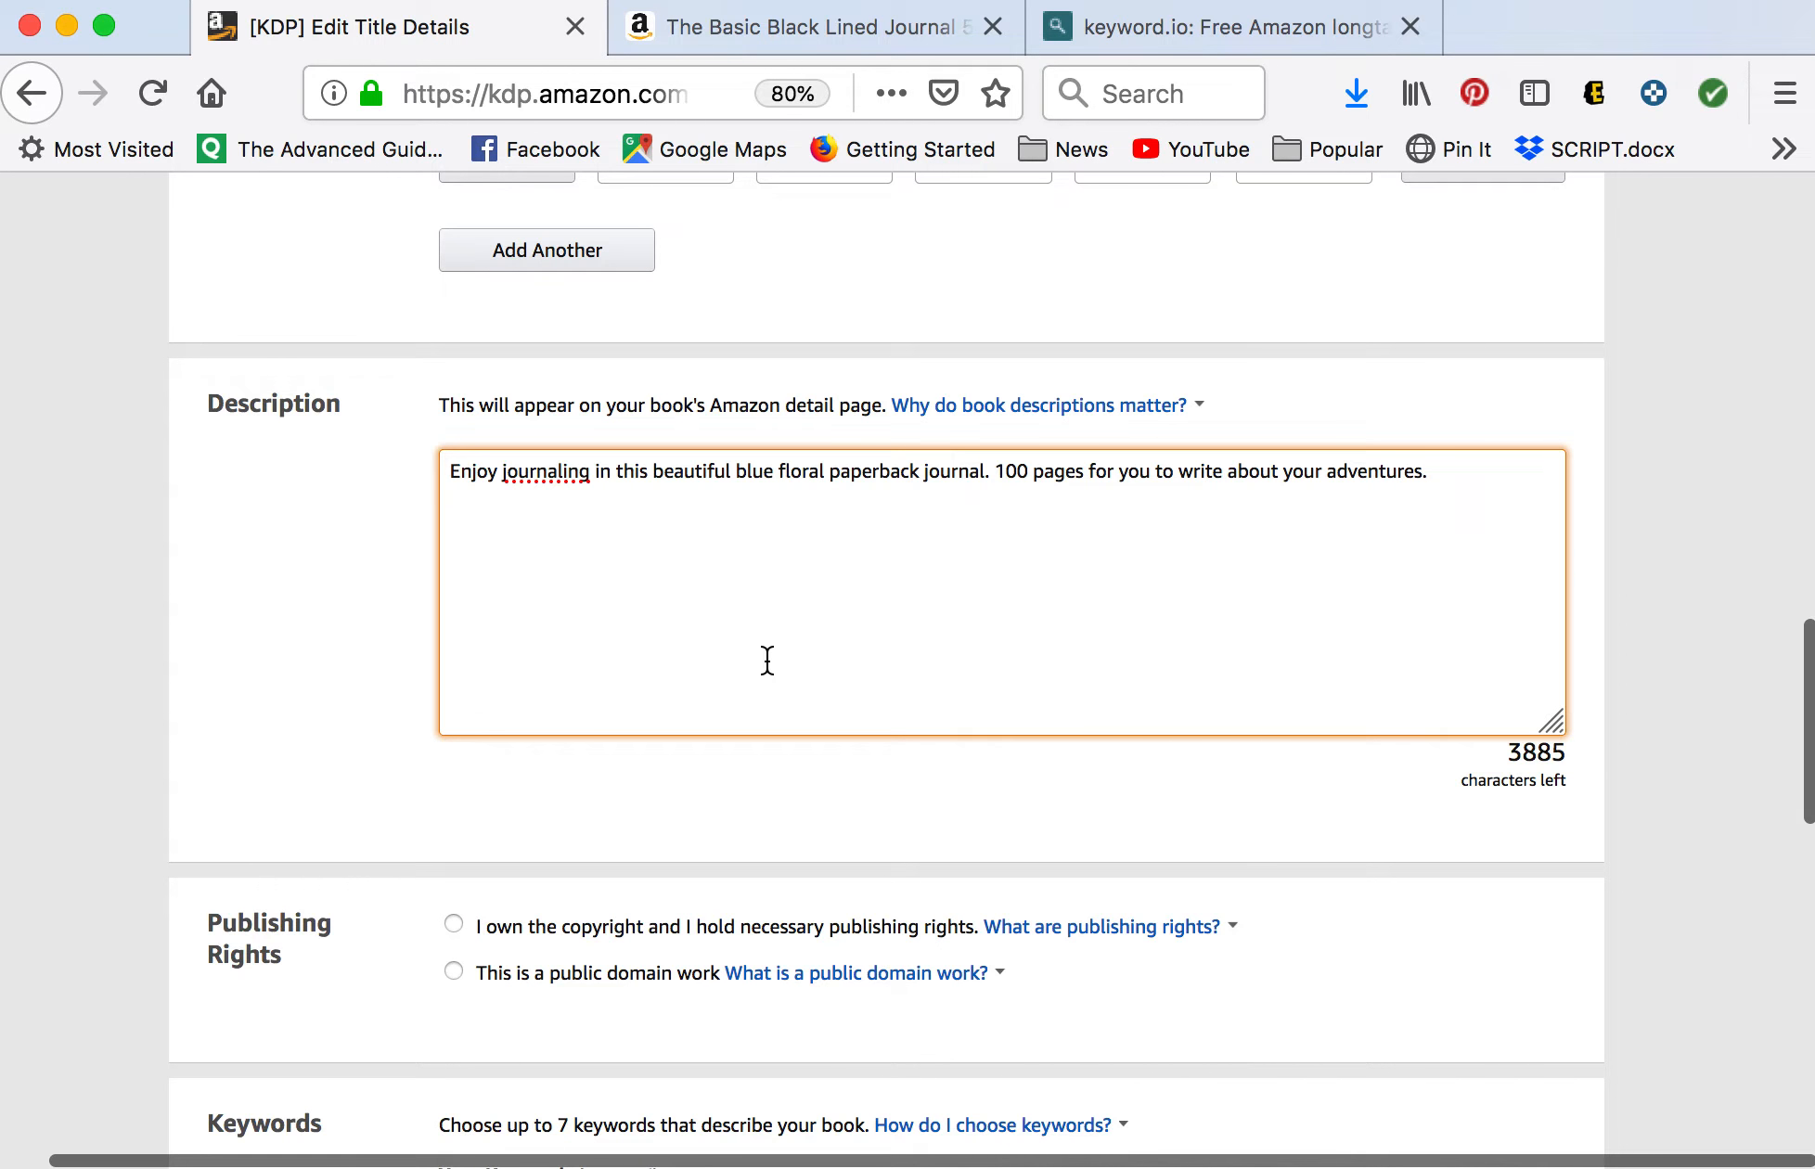
pyautogui.scroll(7, 766, 664)
pyautogui.scroll(3, 765, 657)
pyautogui.scroll(-5, 766, 658)
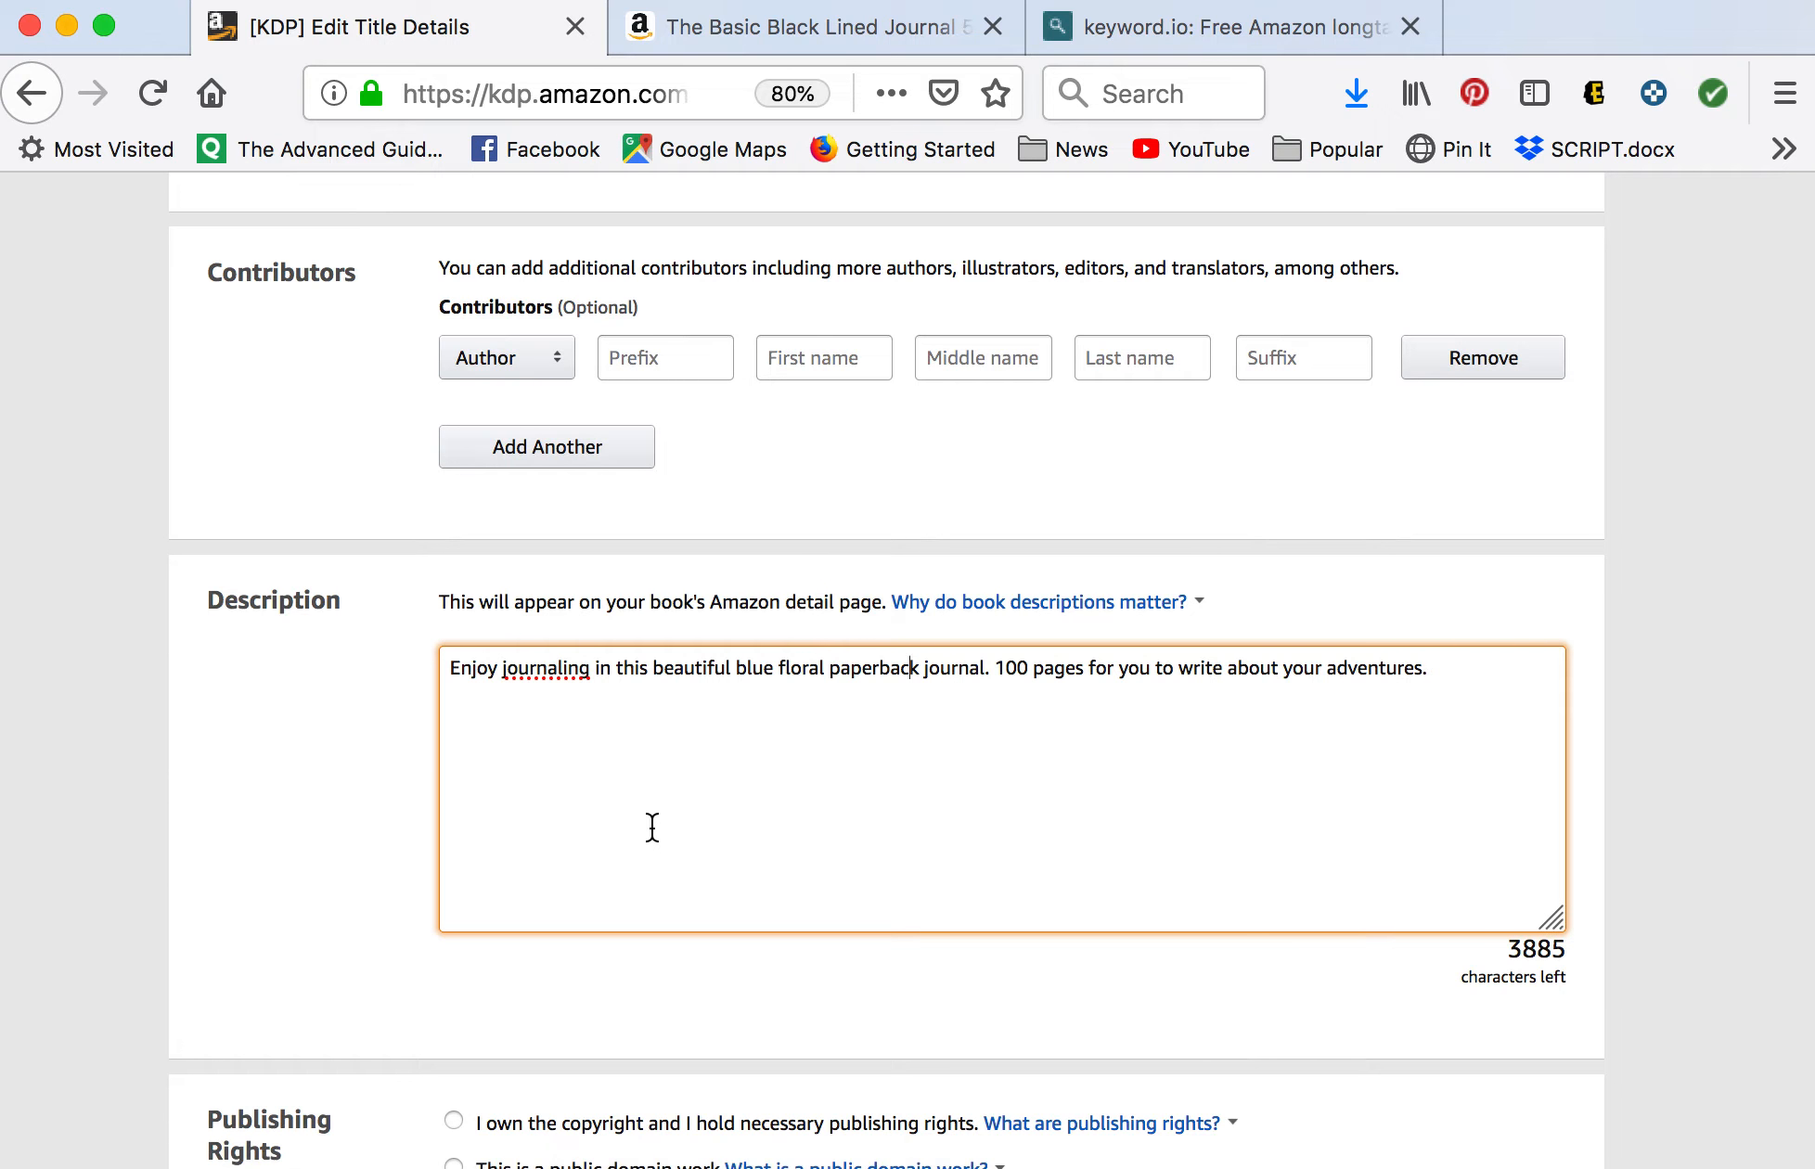
pyautogui.scroll(-2, 653, 826)
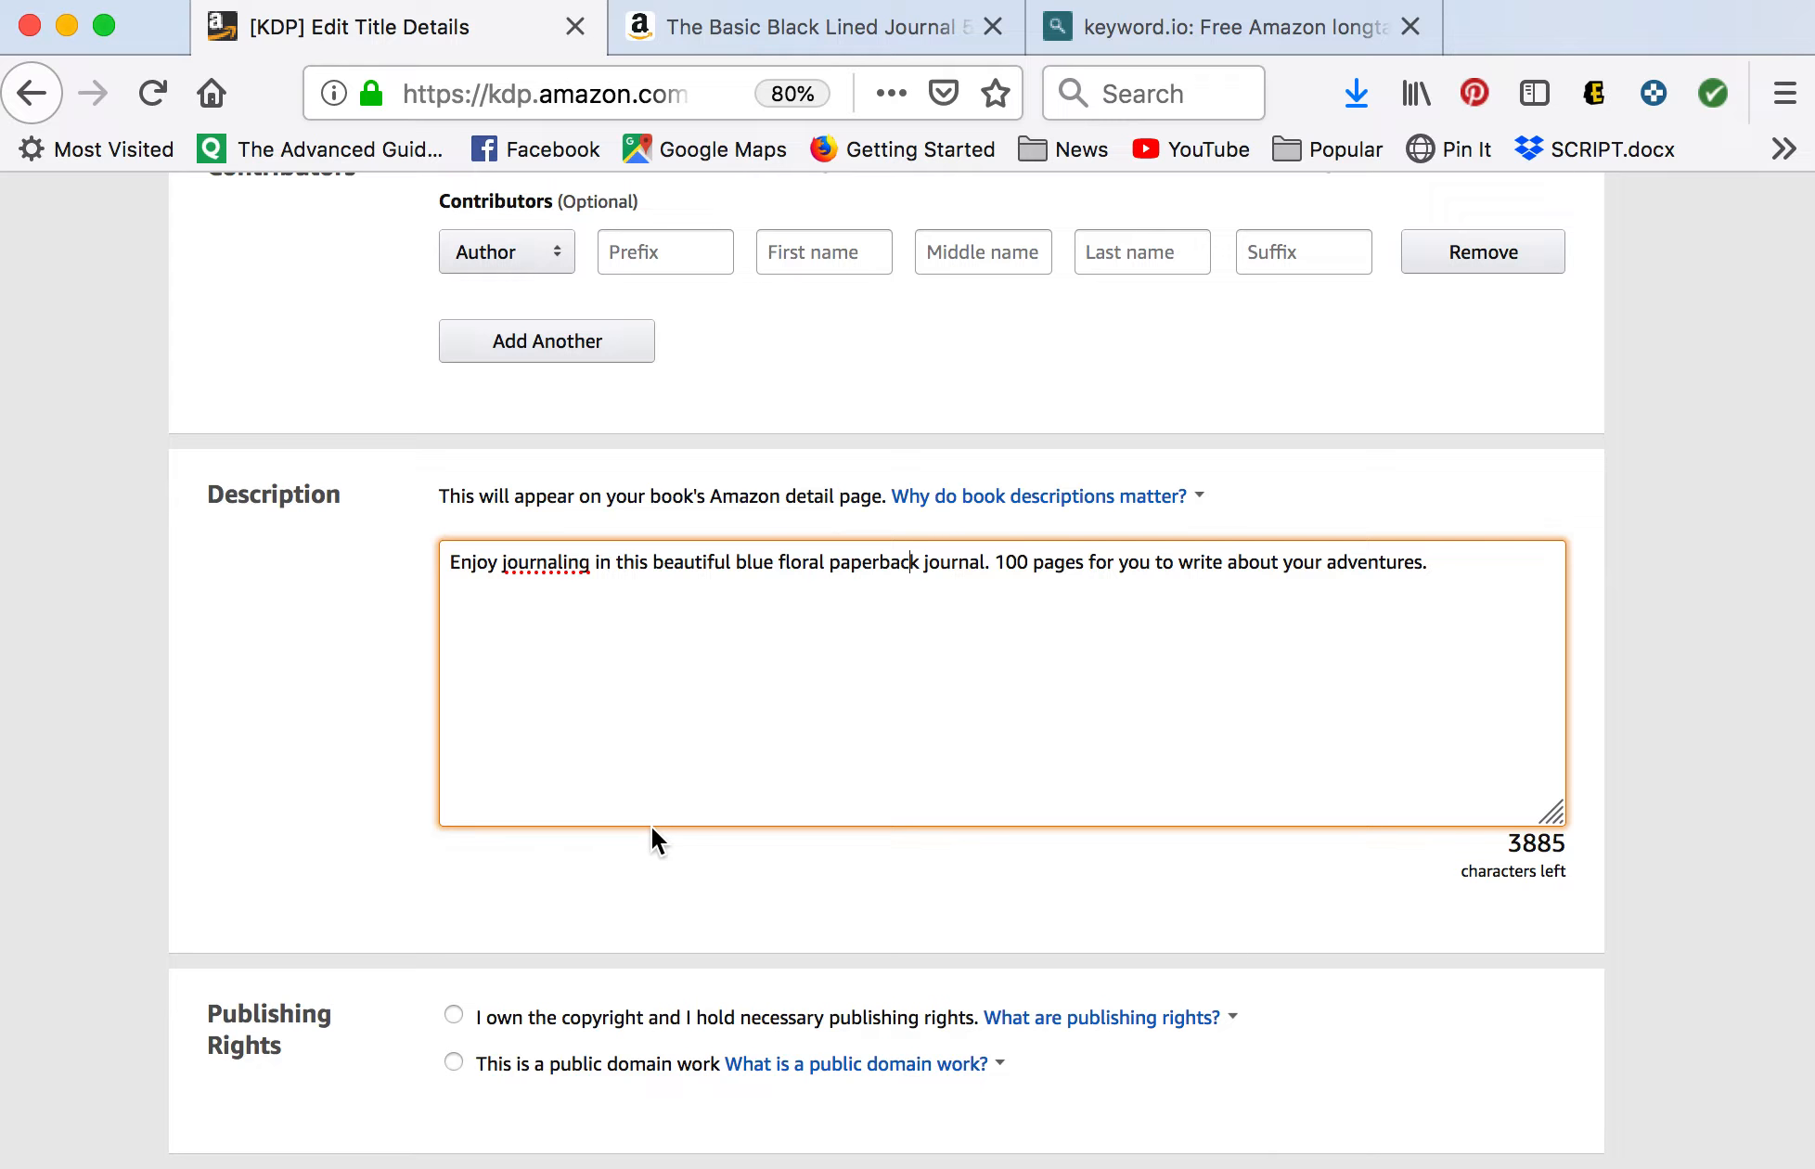
pyautogui.scroll(-5, 650, 840)
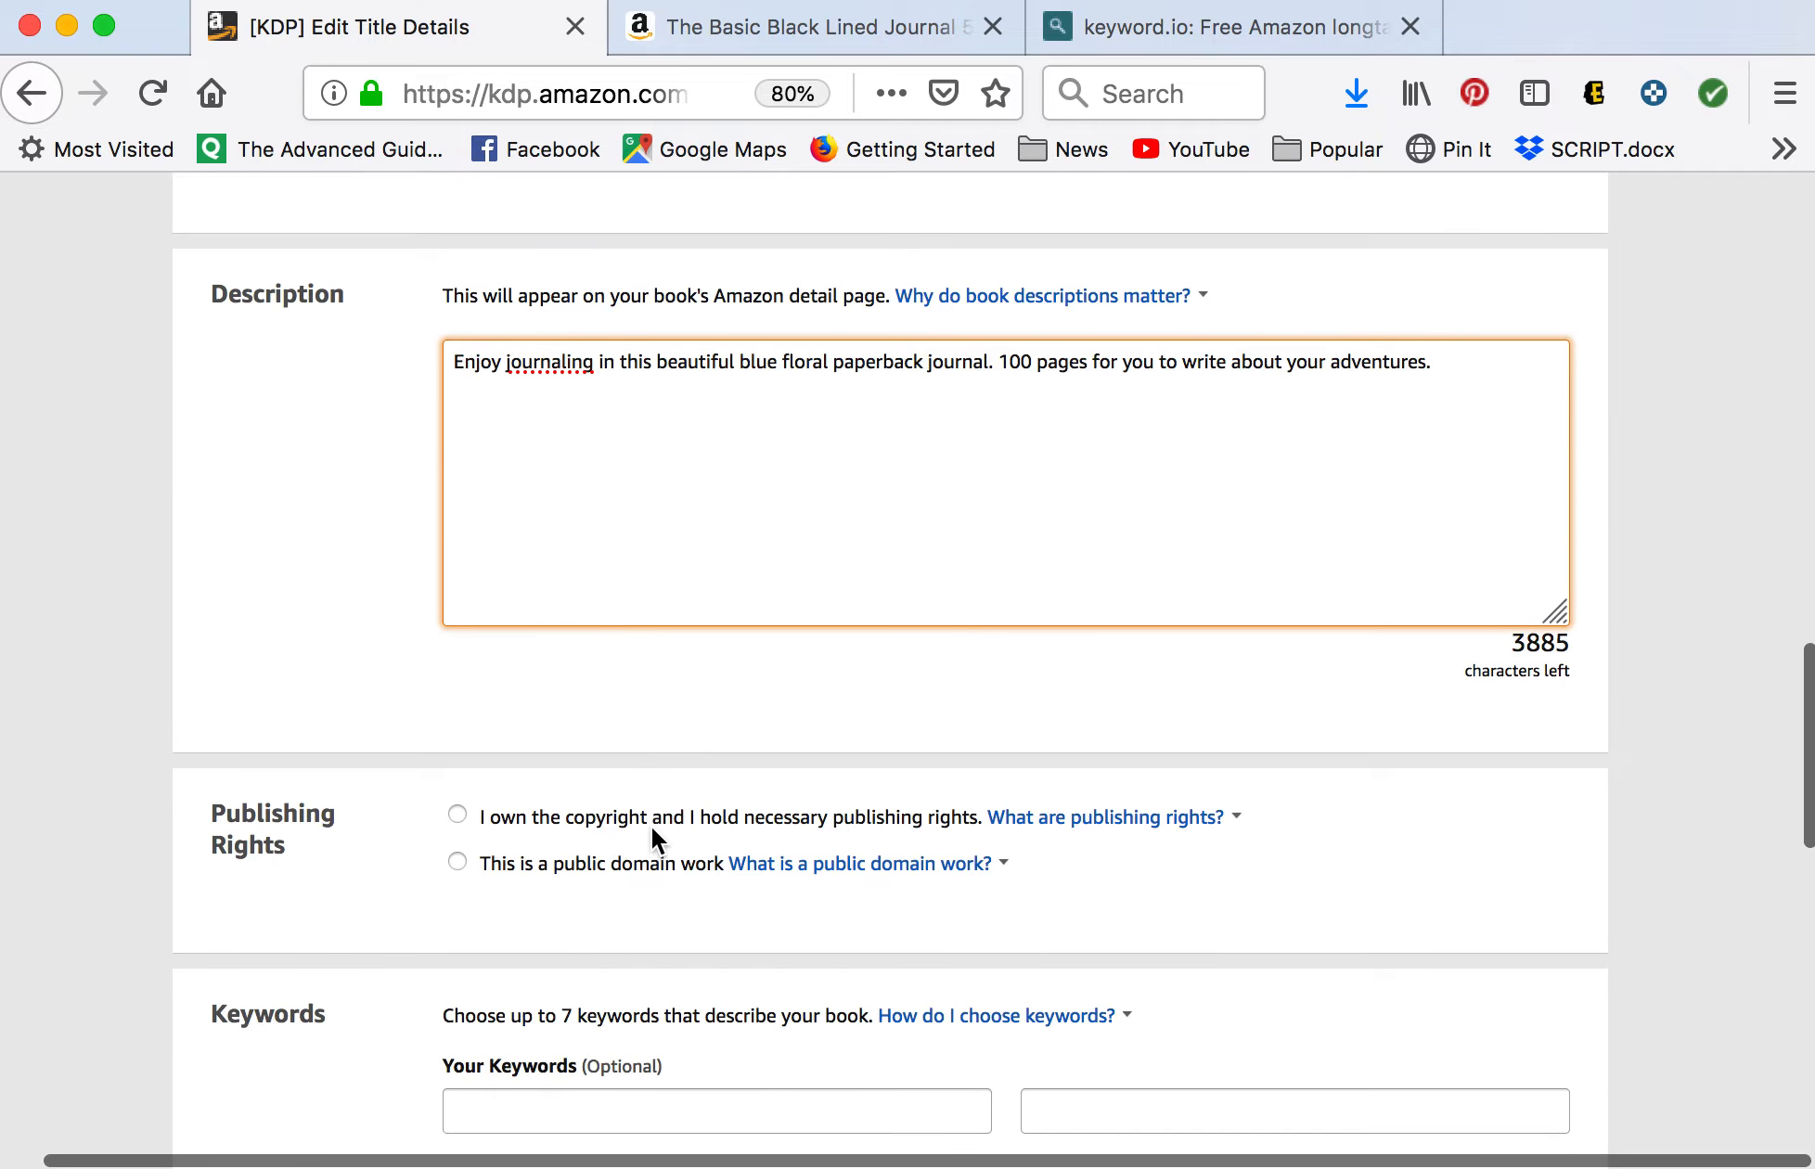
pyautogui.click(454, 696)
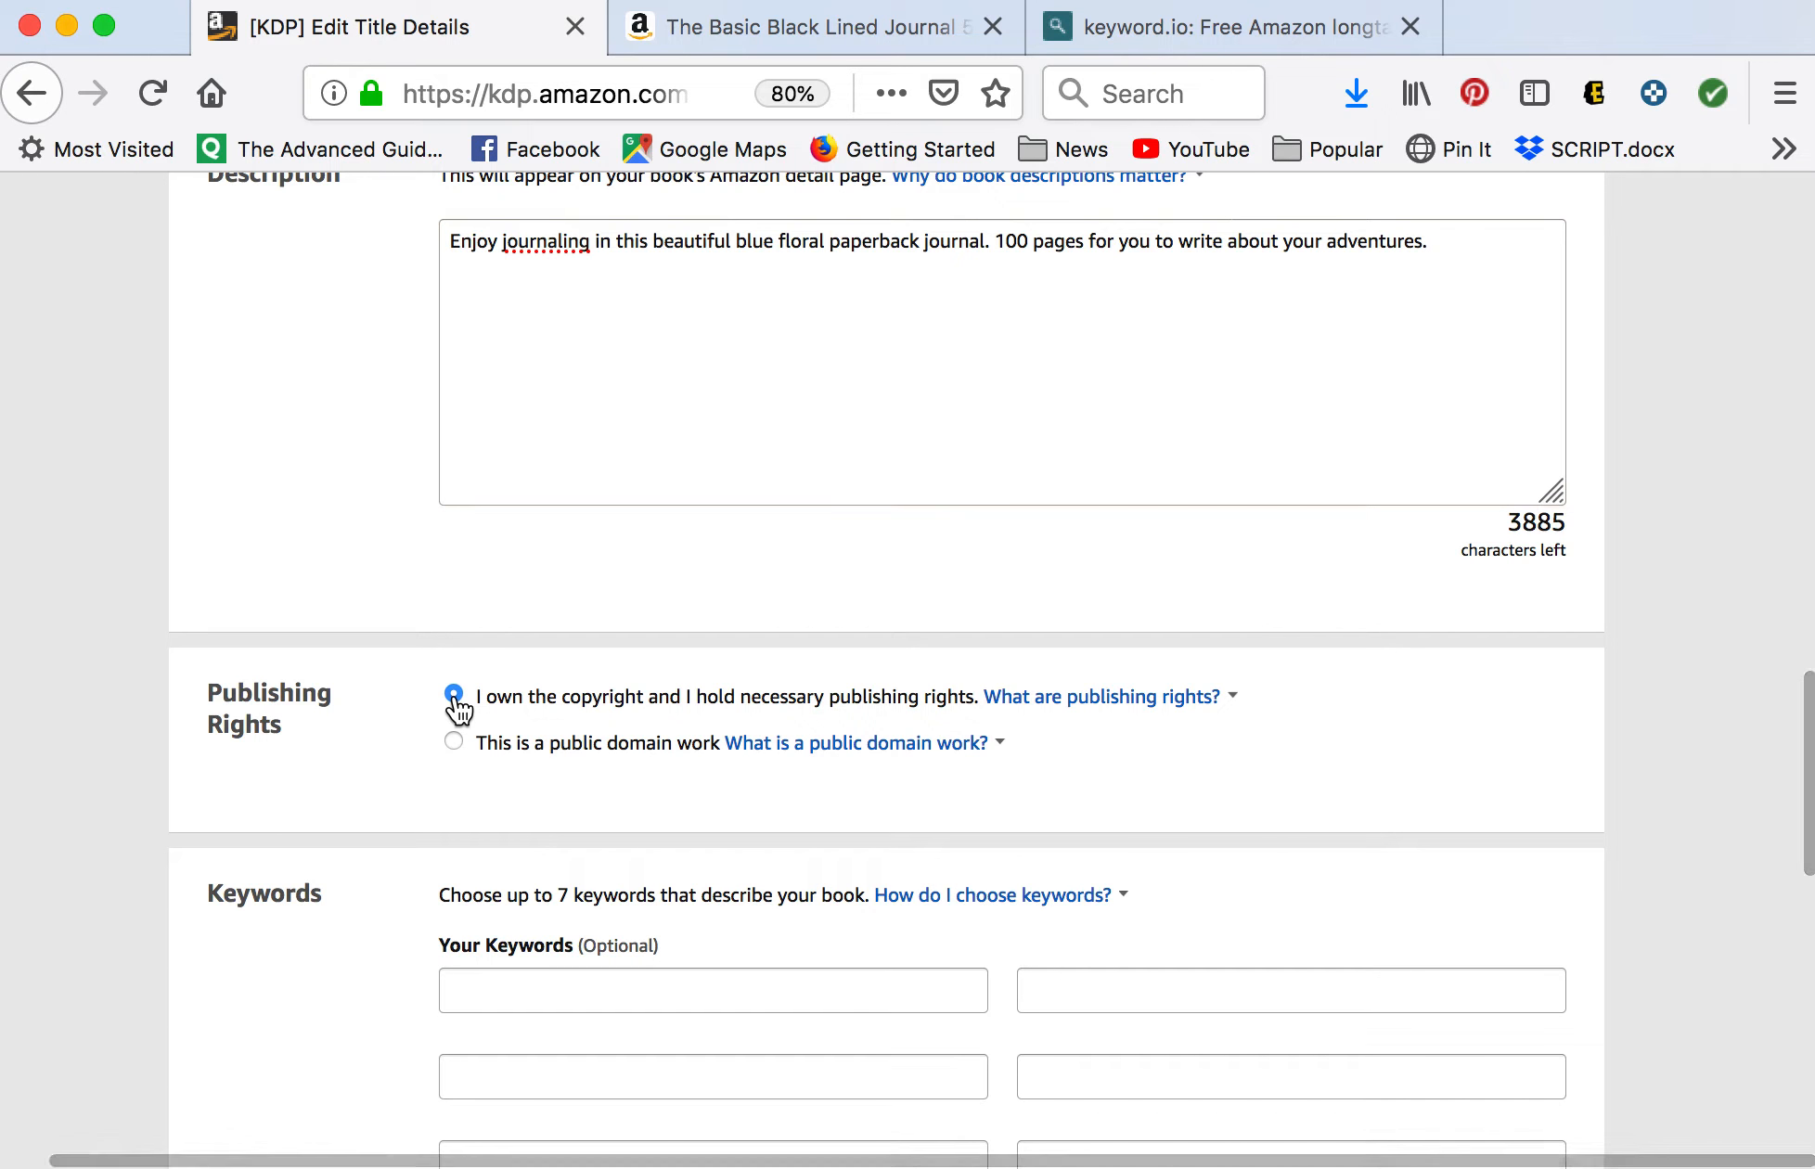
# Try "large lined journal 8.5 x 11" as the first keyword and clear it again.
pyautogui.scroll(-3, 629, 756)
pyautogui.scroll(-4, 629, 753)
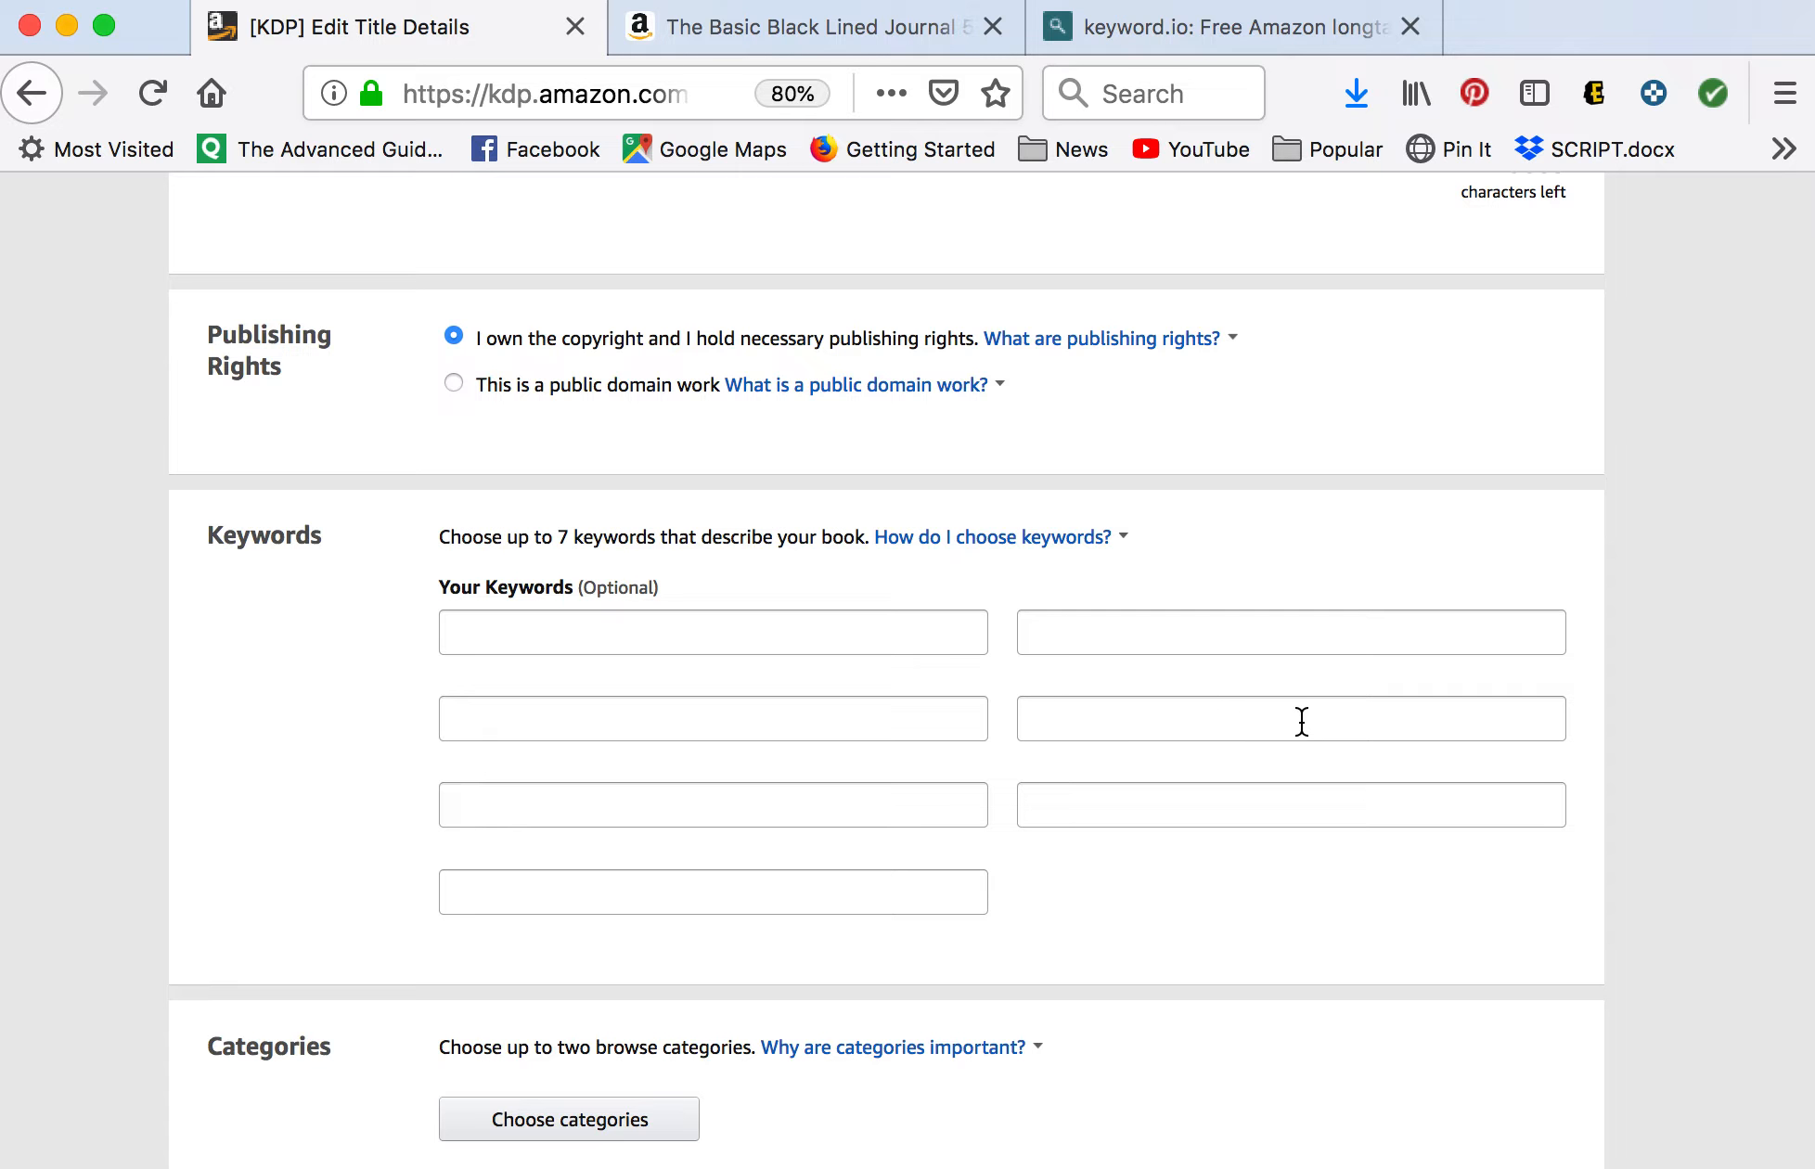
pyautogui.click(775, 636)
pyautogui.write('largen l')
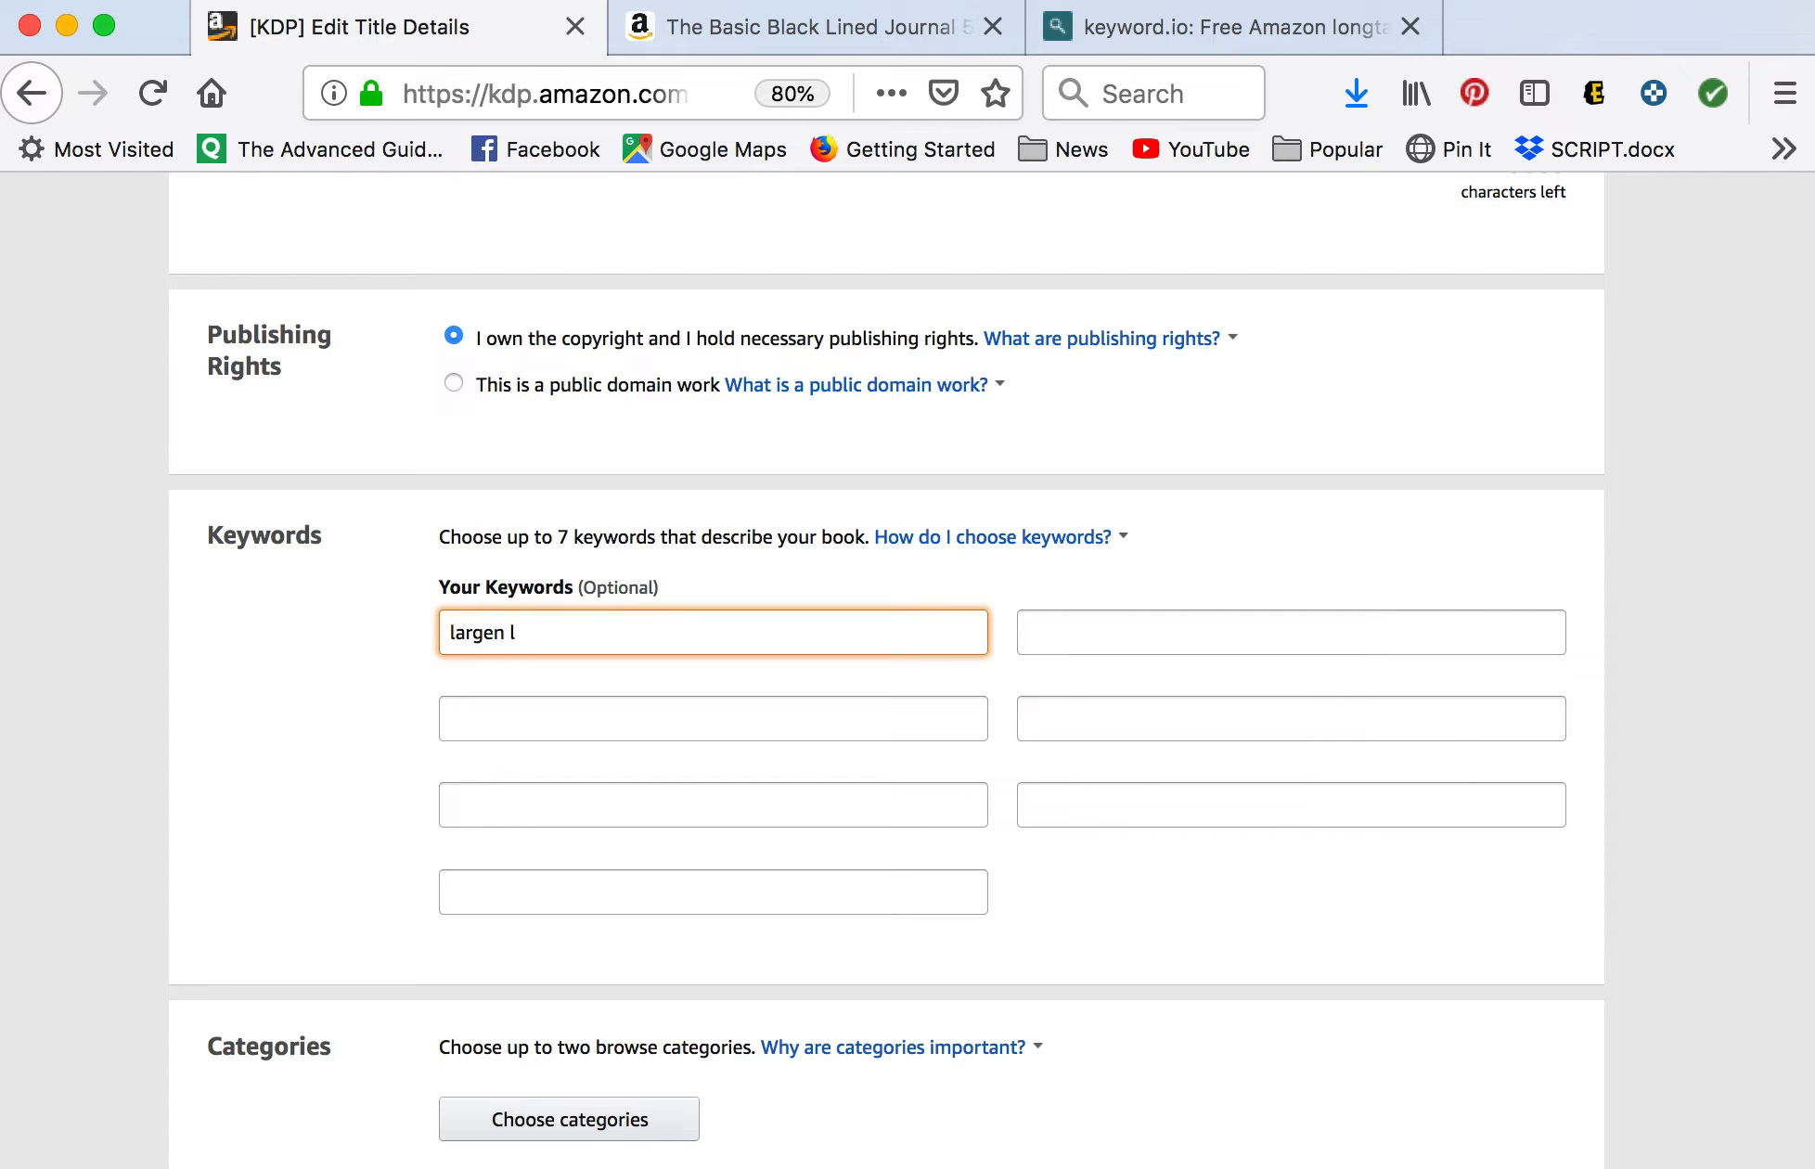
pyautogui.press('BackSpace')
pyautogui.press('BackSpace')
pyautogui.press('BackSpace')
pyautogui.write('lined journal 8.5 x 11')
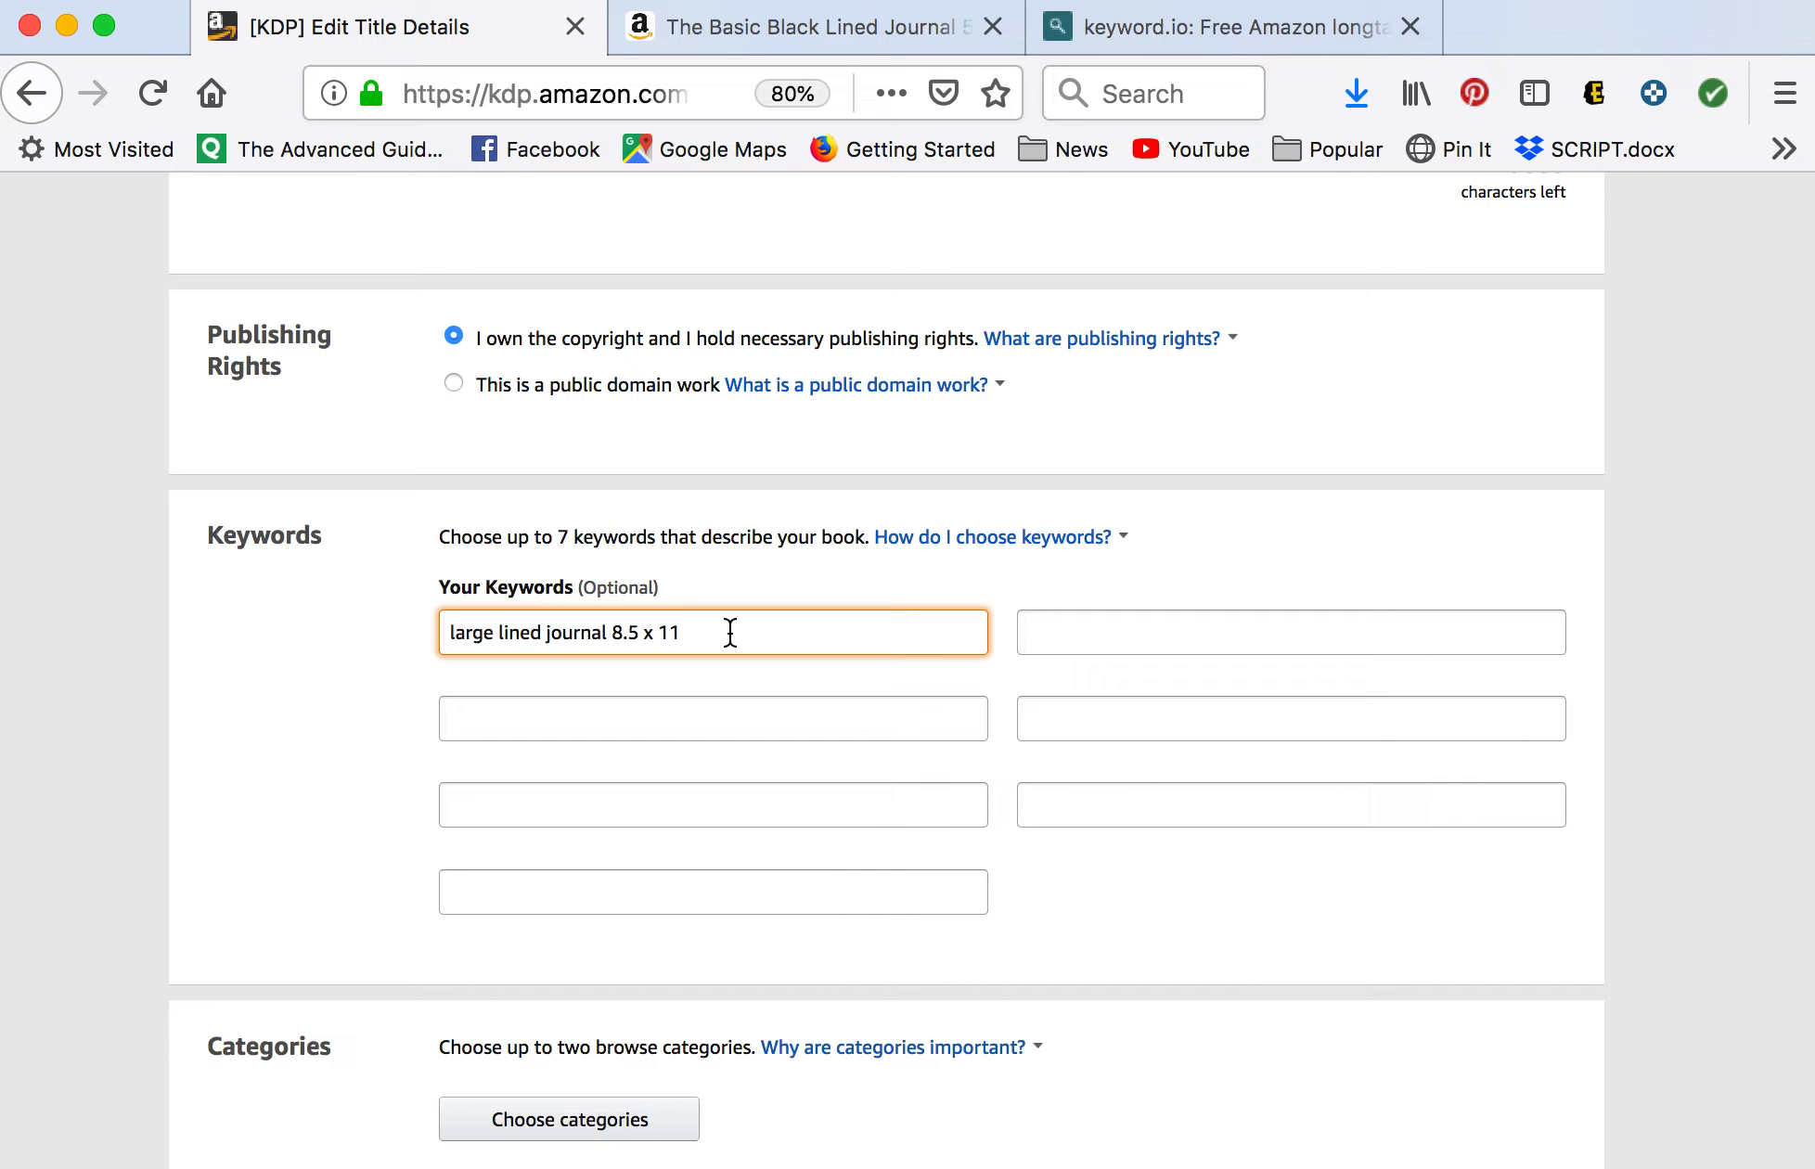
pyautogui.moveTo(730, 632); pyautogui.dragTo(431, 624)
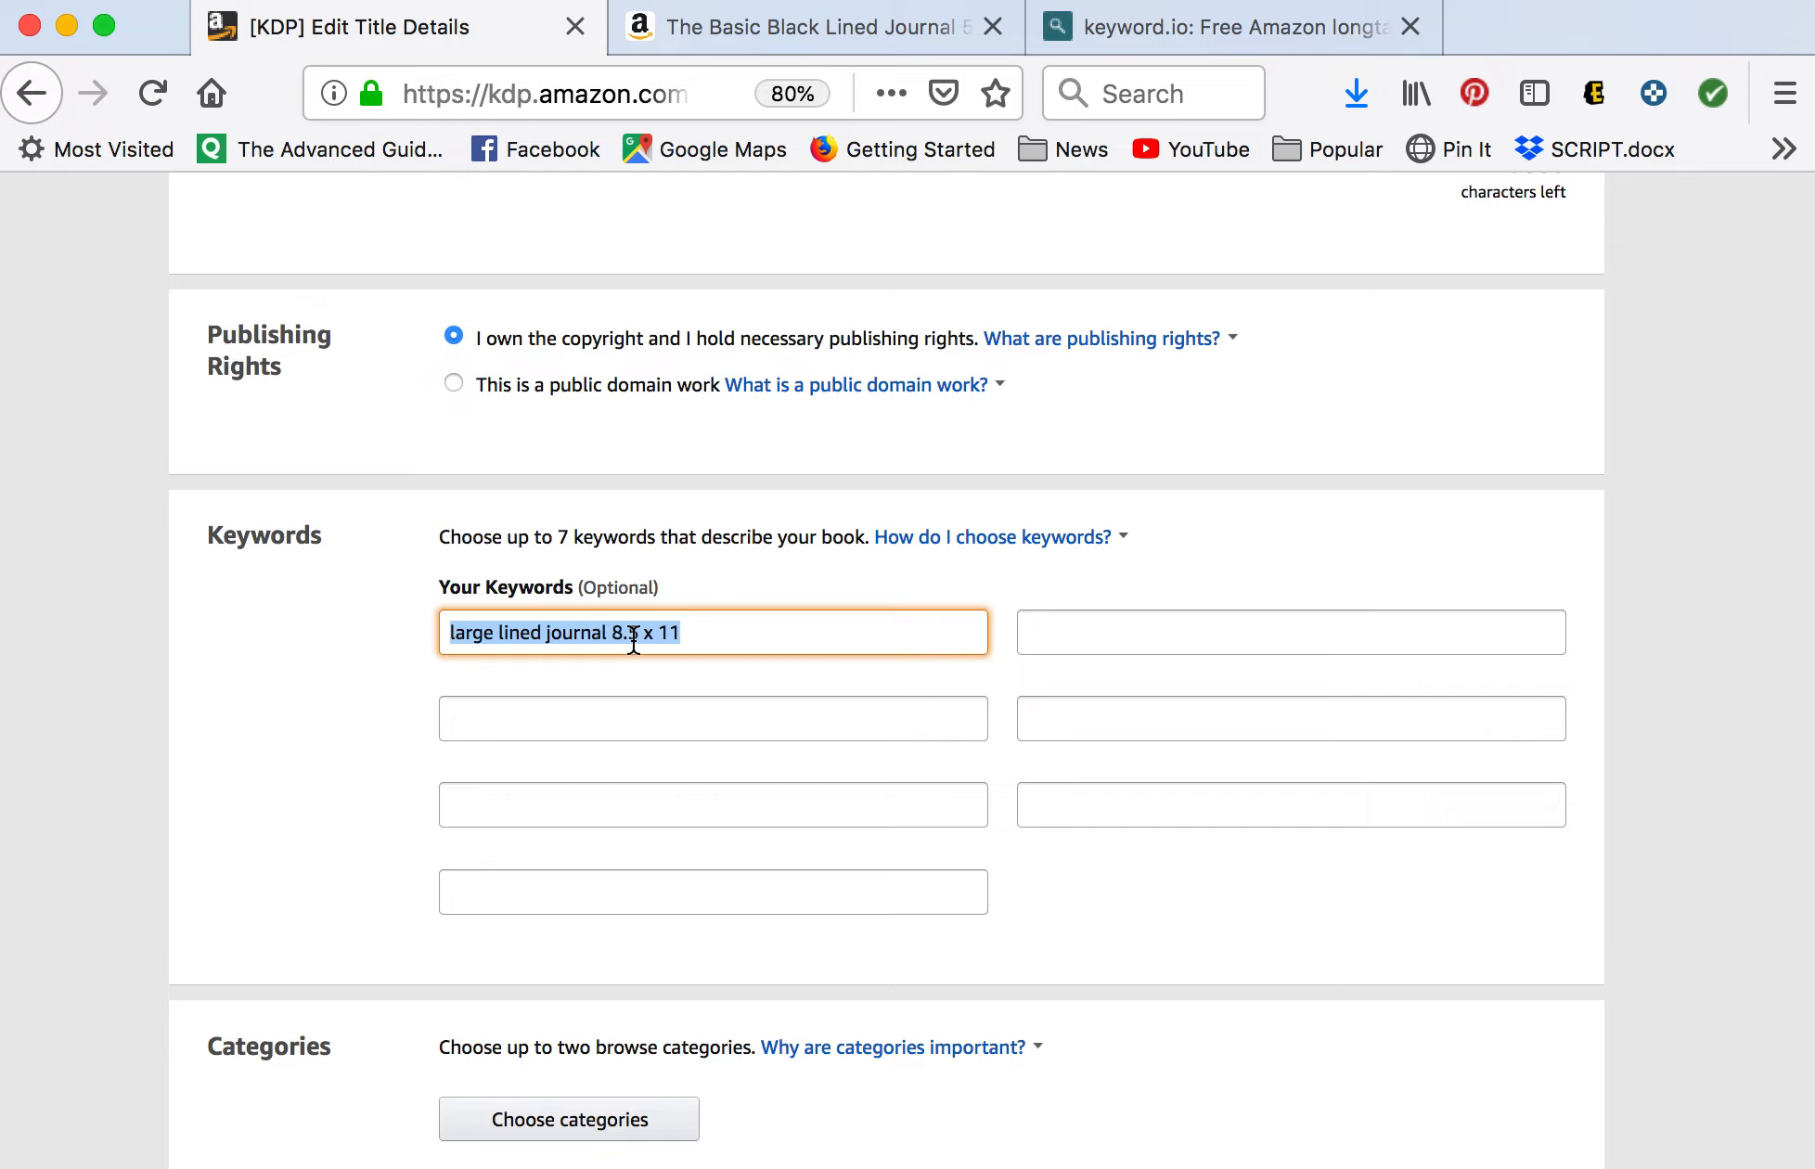
pyautogui.press('BackSpace')
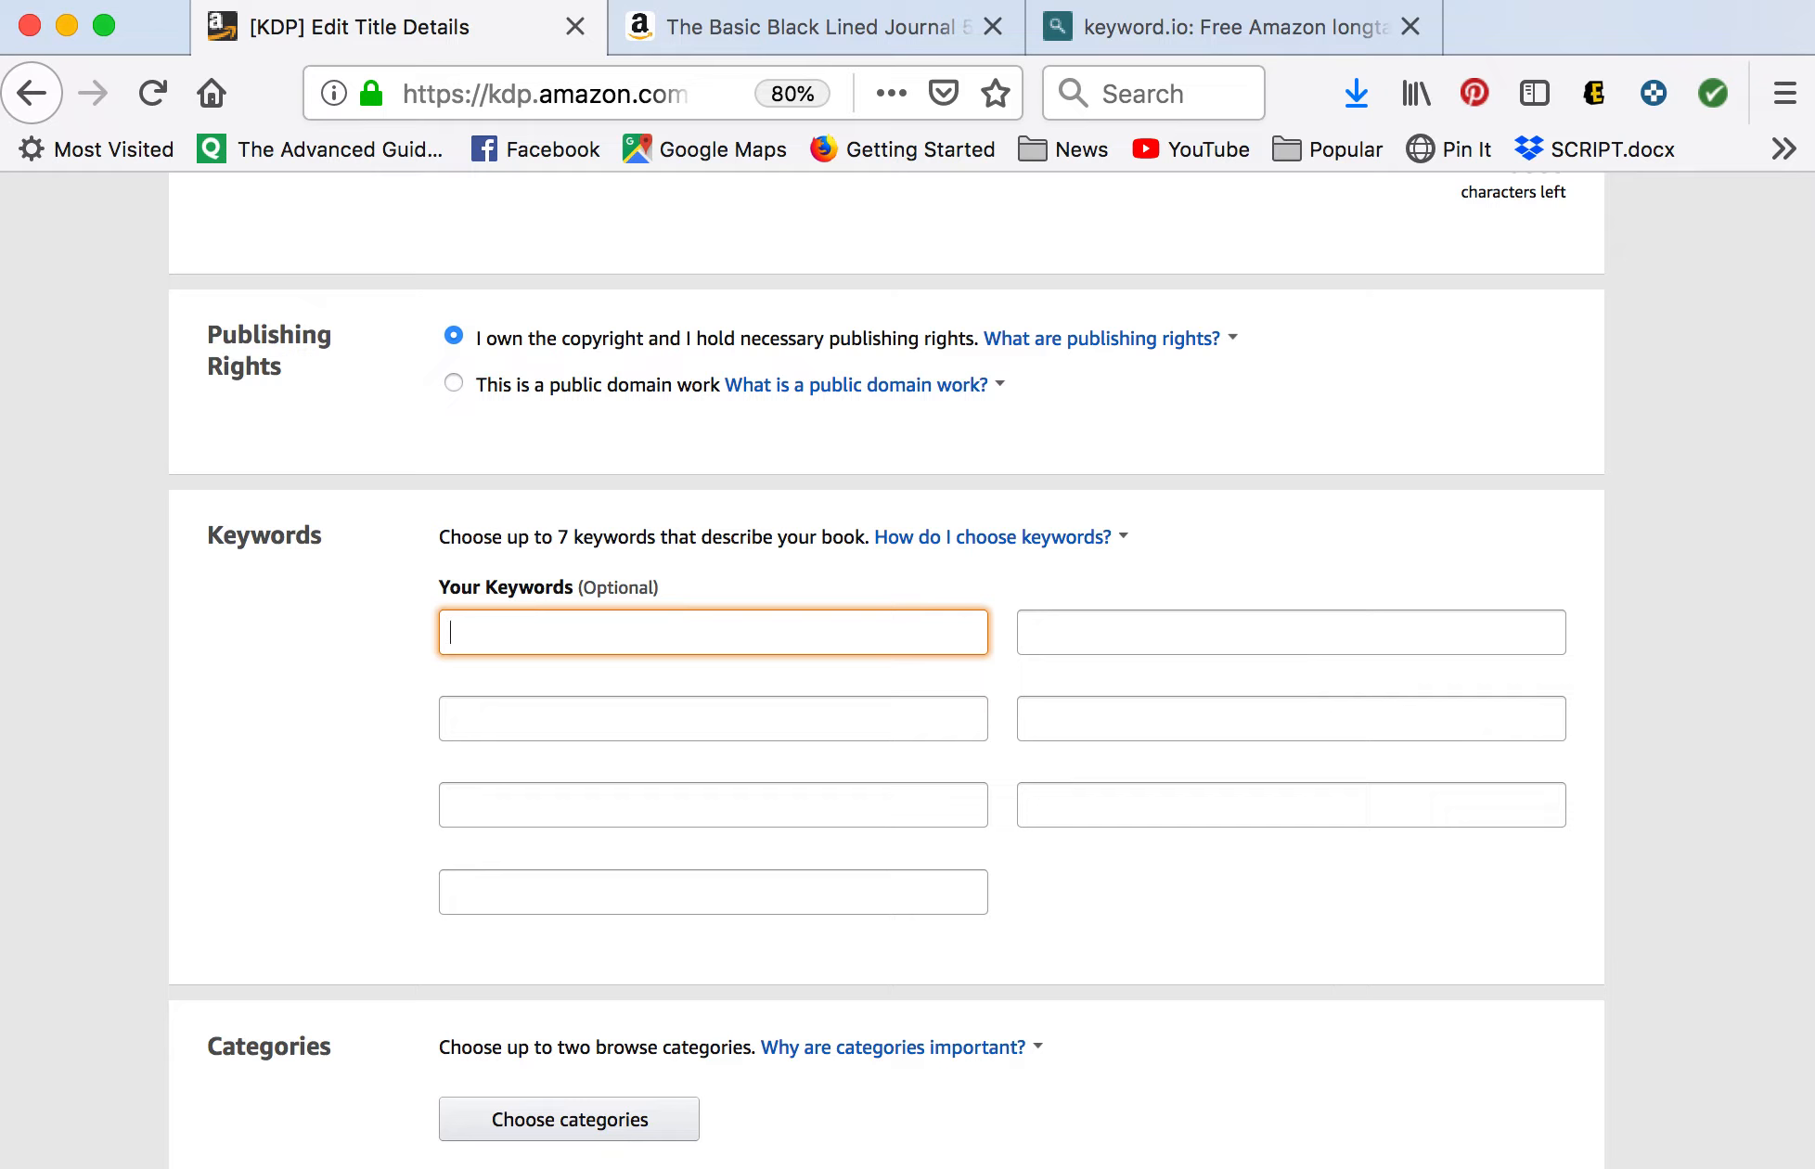
# Enter "small lined journals to write in" as the first keyword.
pyautogui.write('small lined journals')
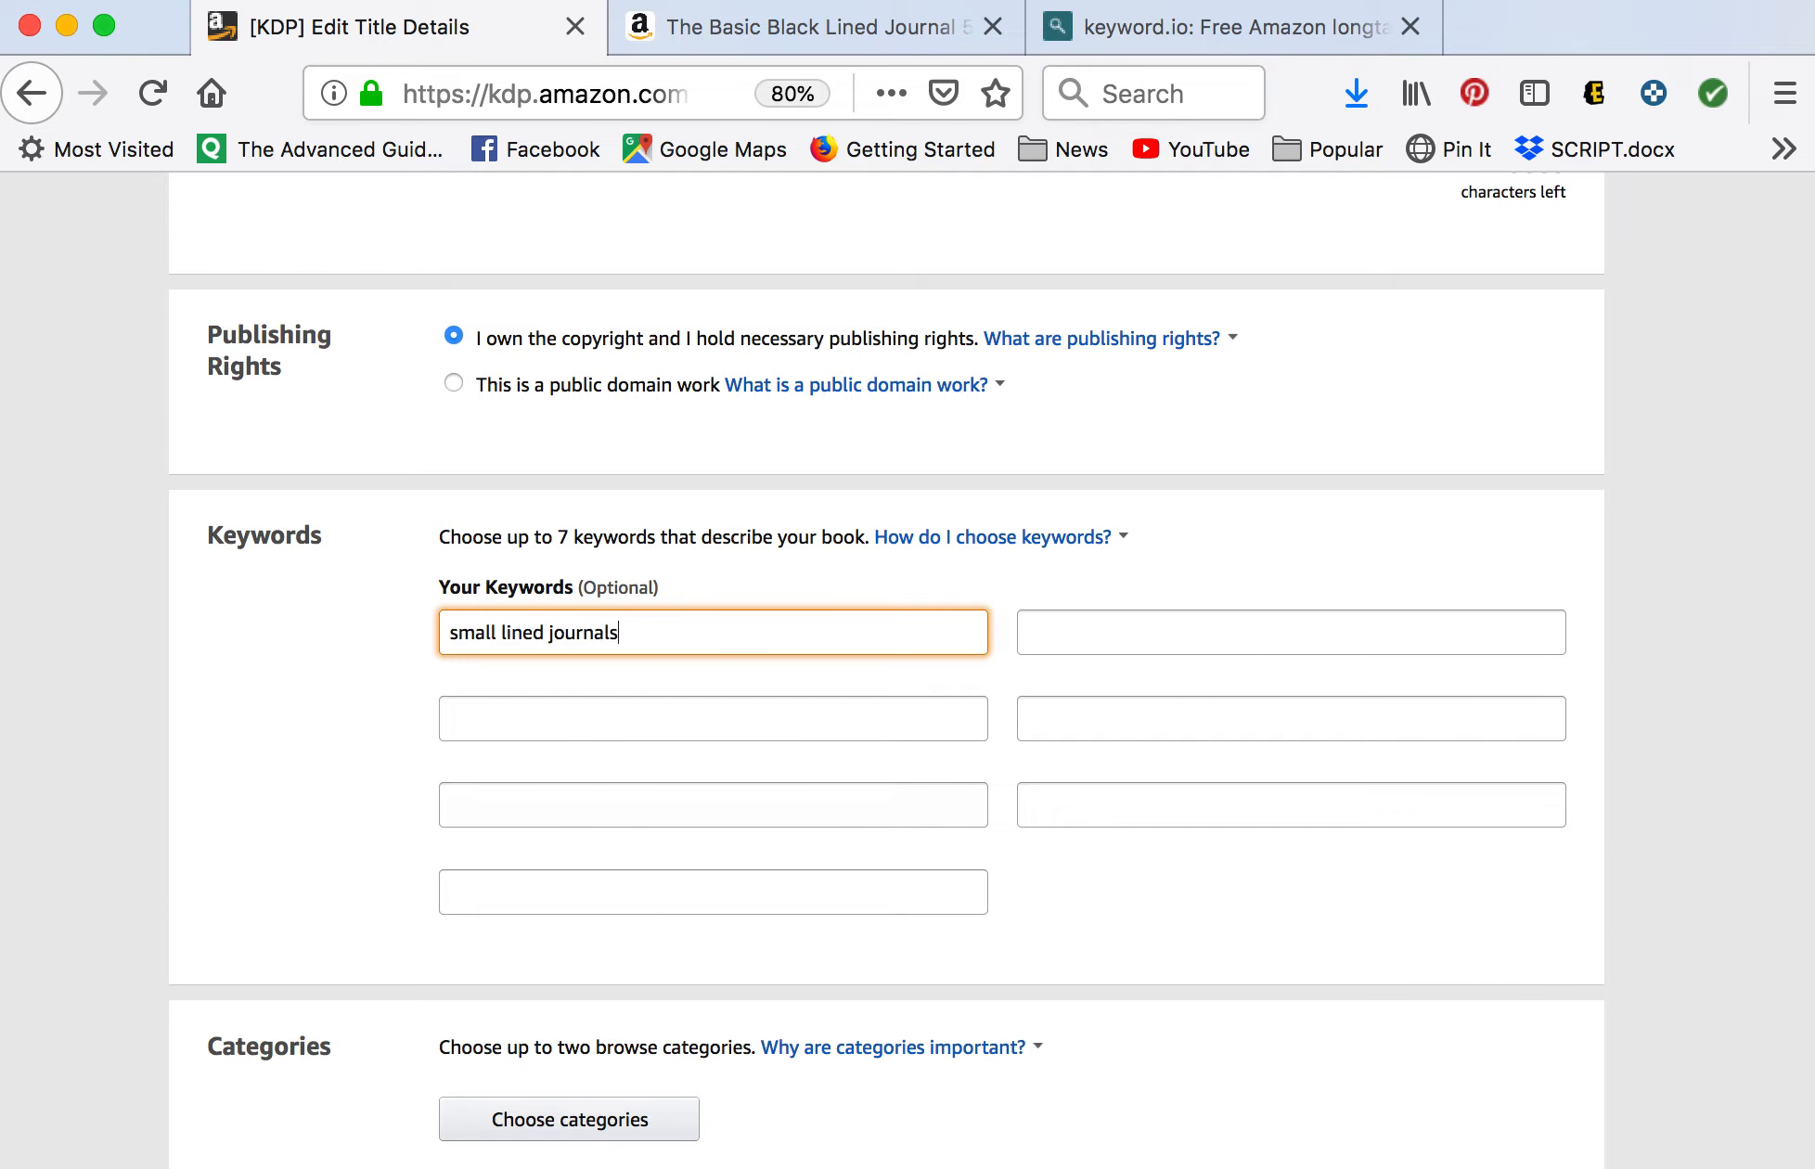
pyautogui.write(' to write in')
pyautogui.tripleClick(614, 632)
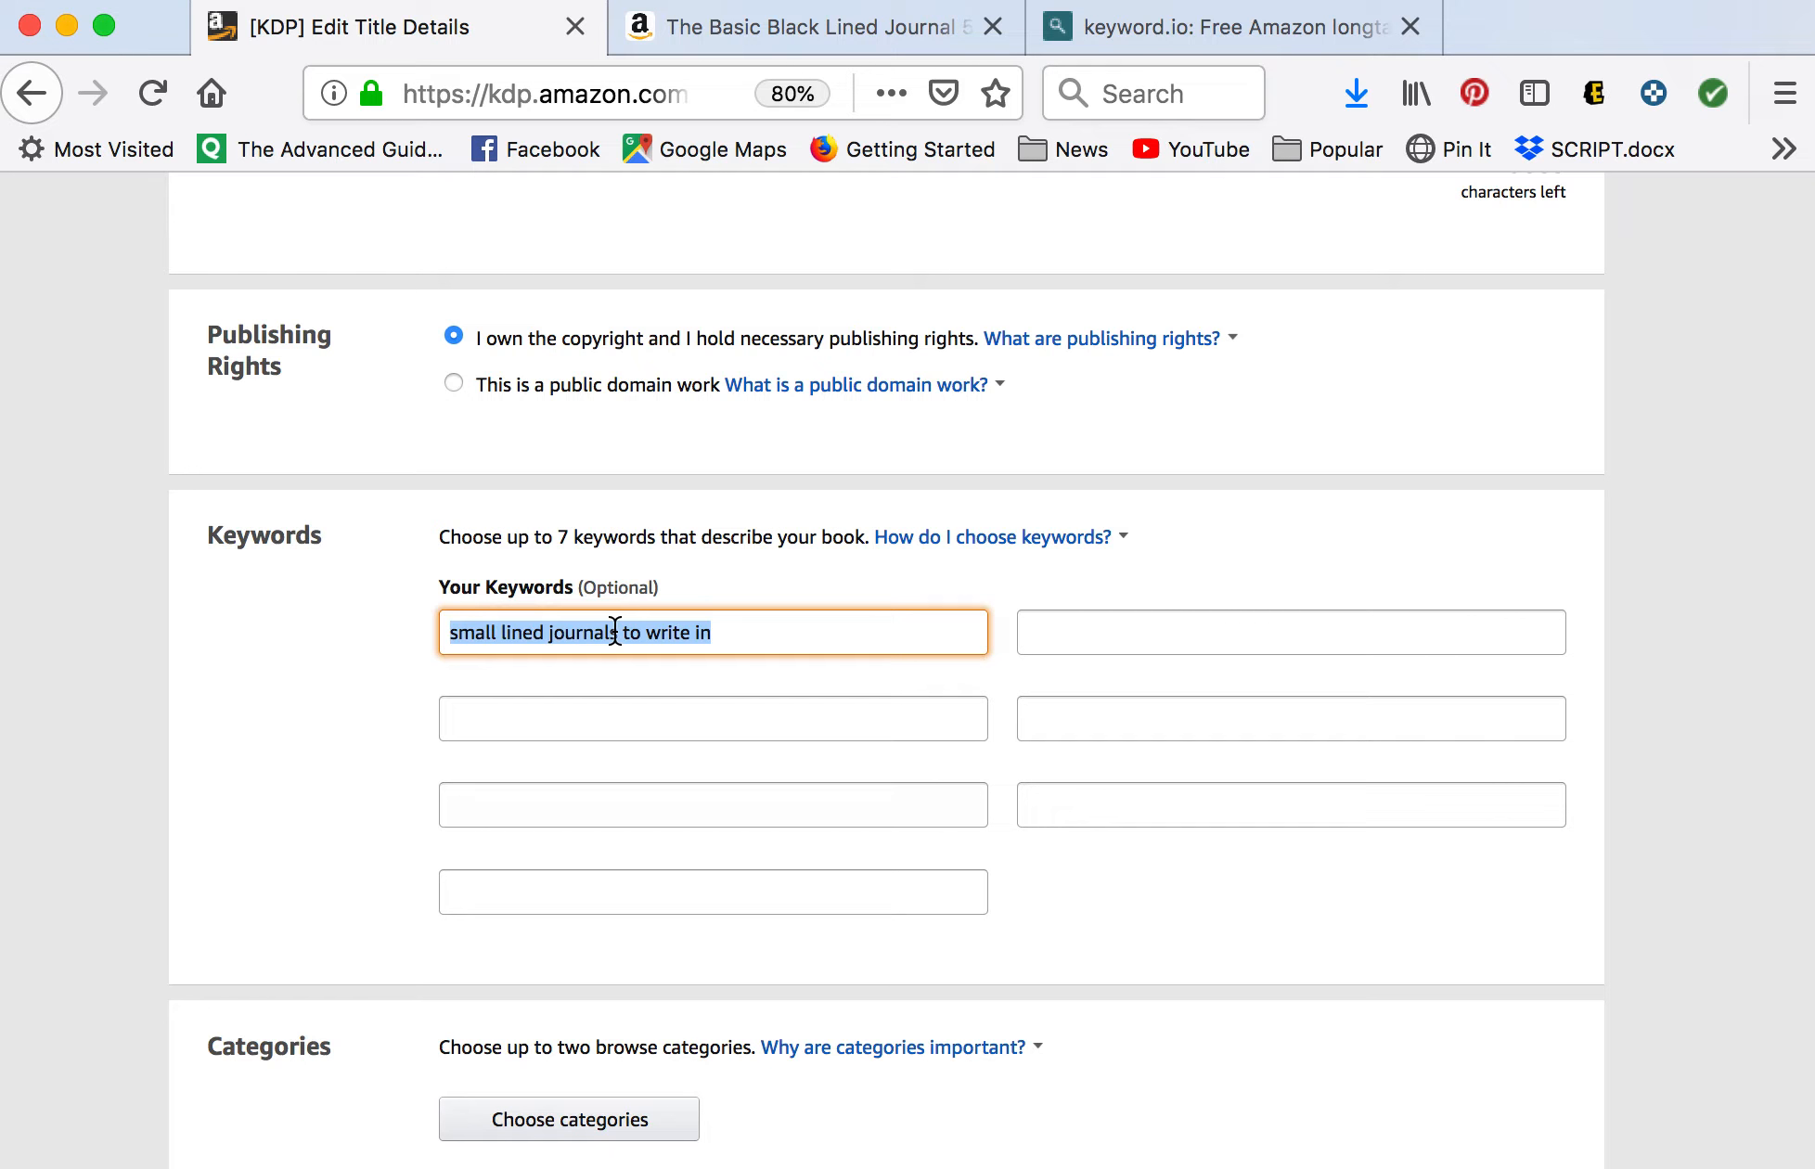
pyautogui.click(620, 712)
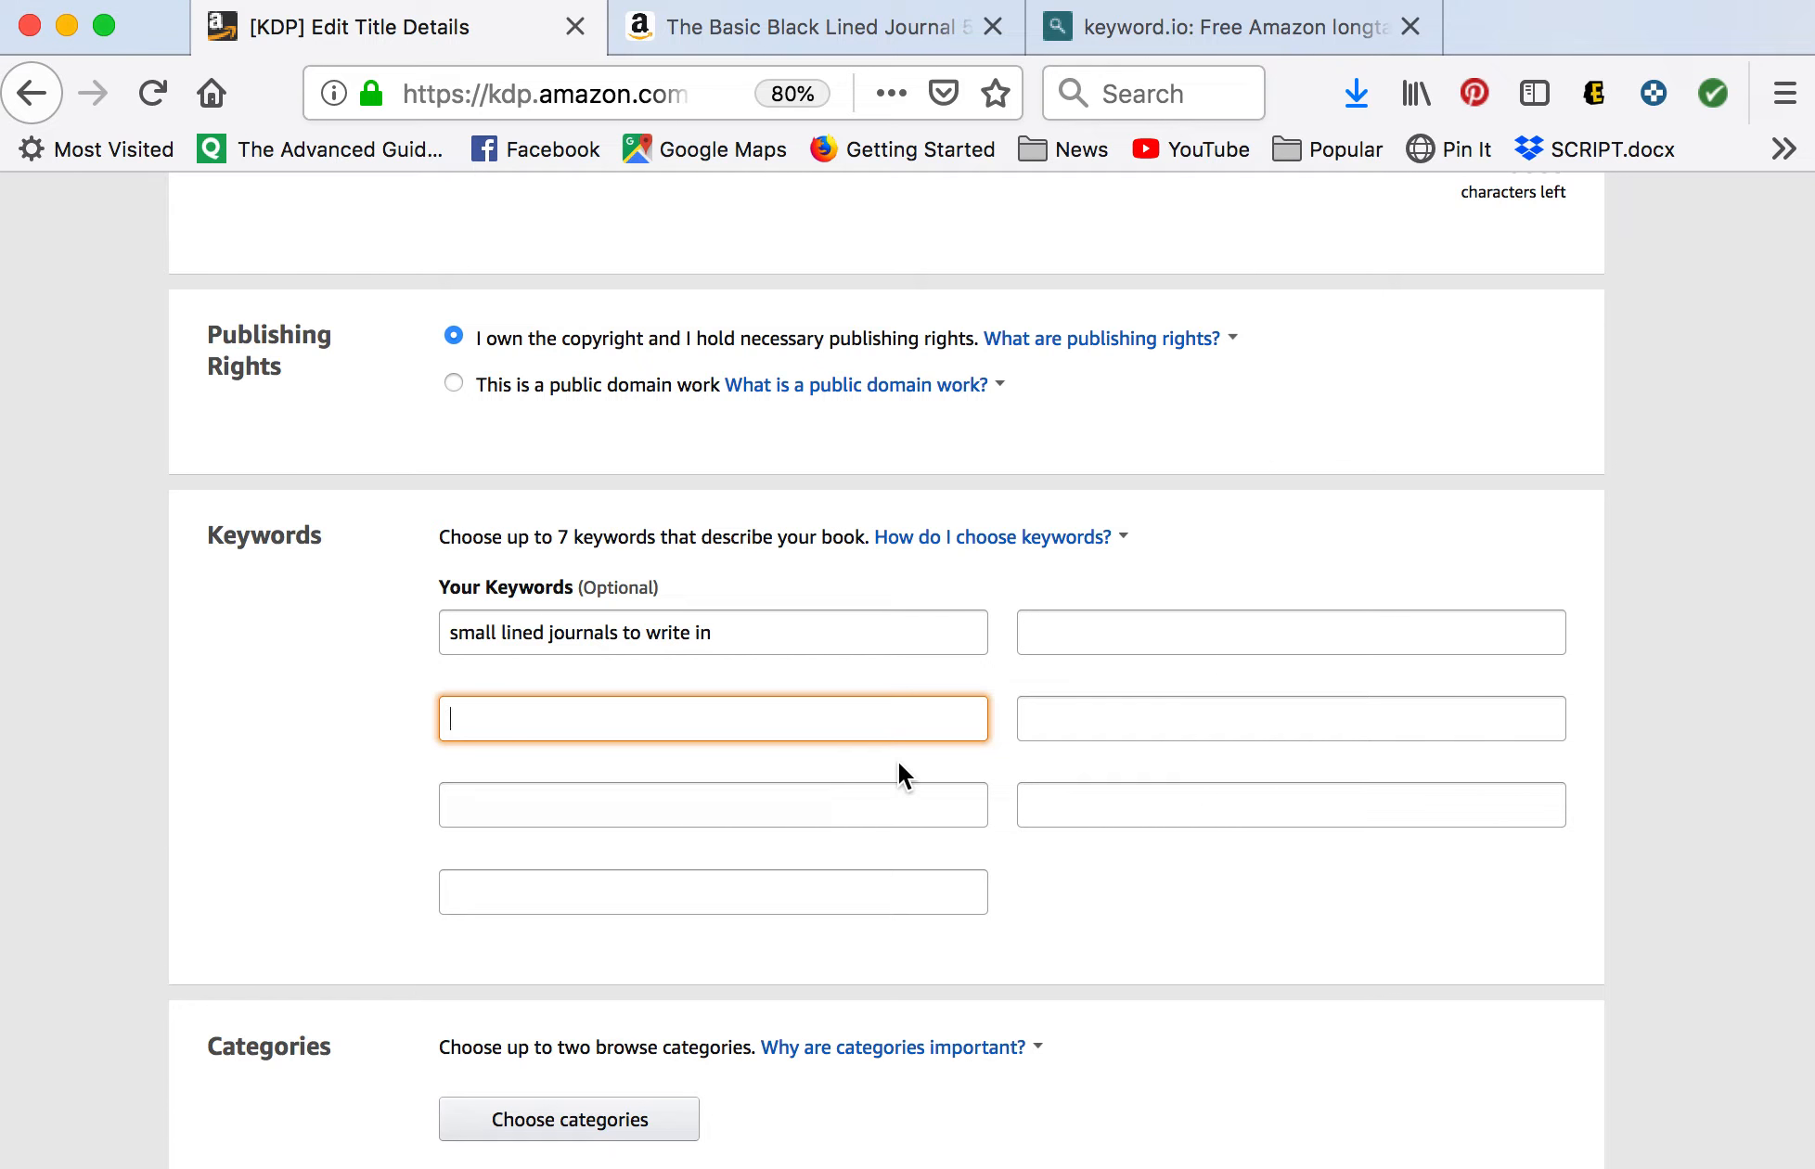
# Switch to keyword.io and search for Amazon keyword suggestions on "basic lined journal".
pyautogui.click(1132, 29)
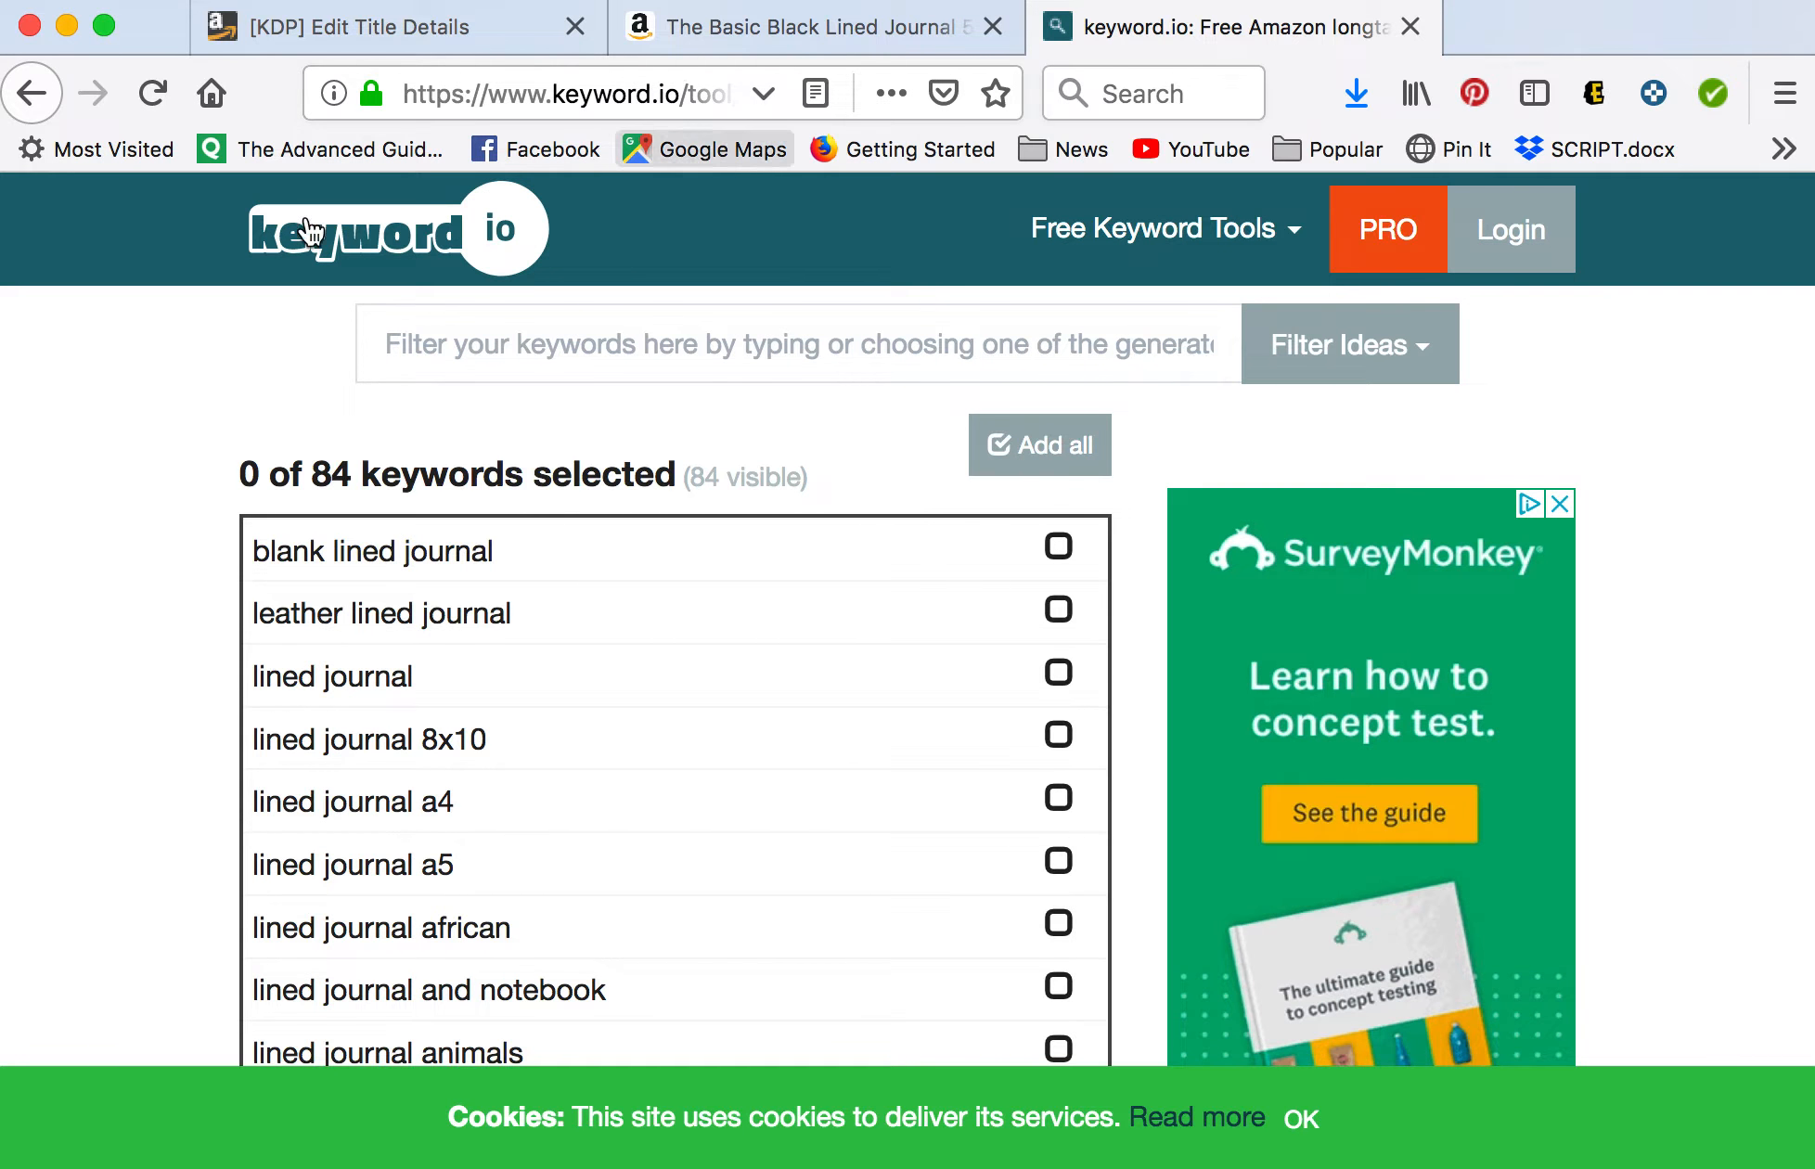
pyautogui.click(28, 100)
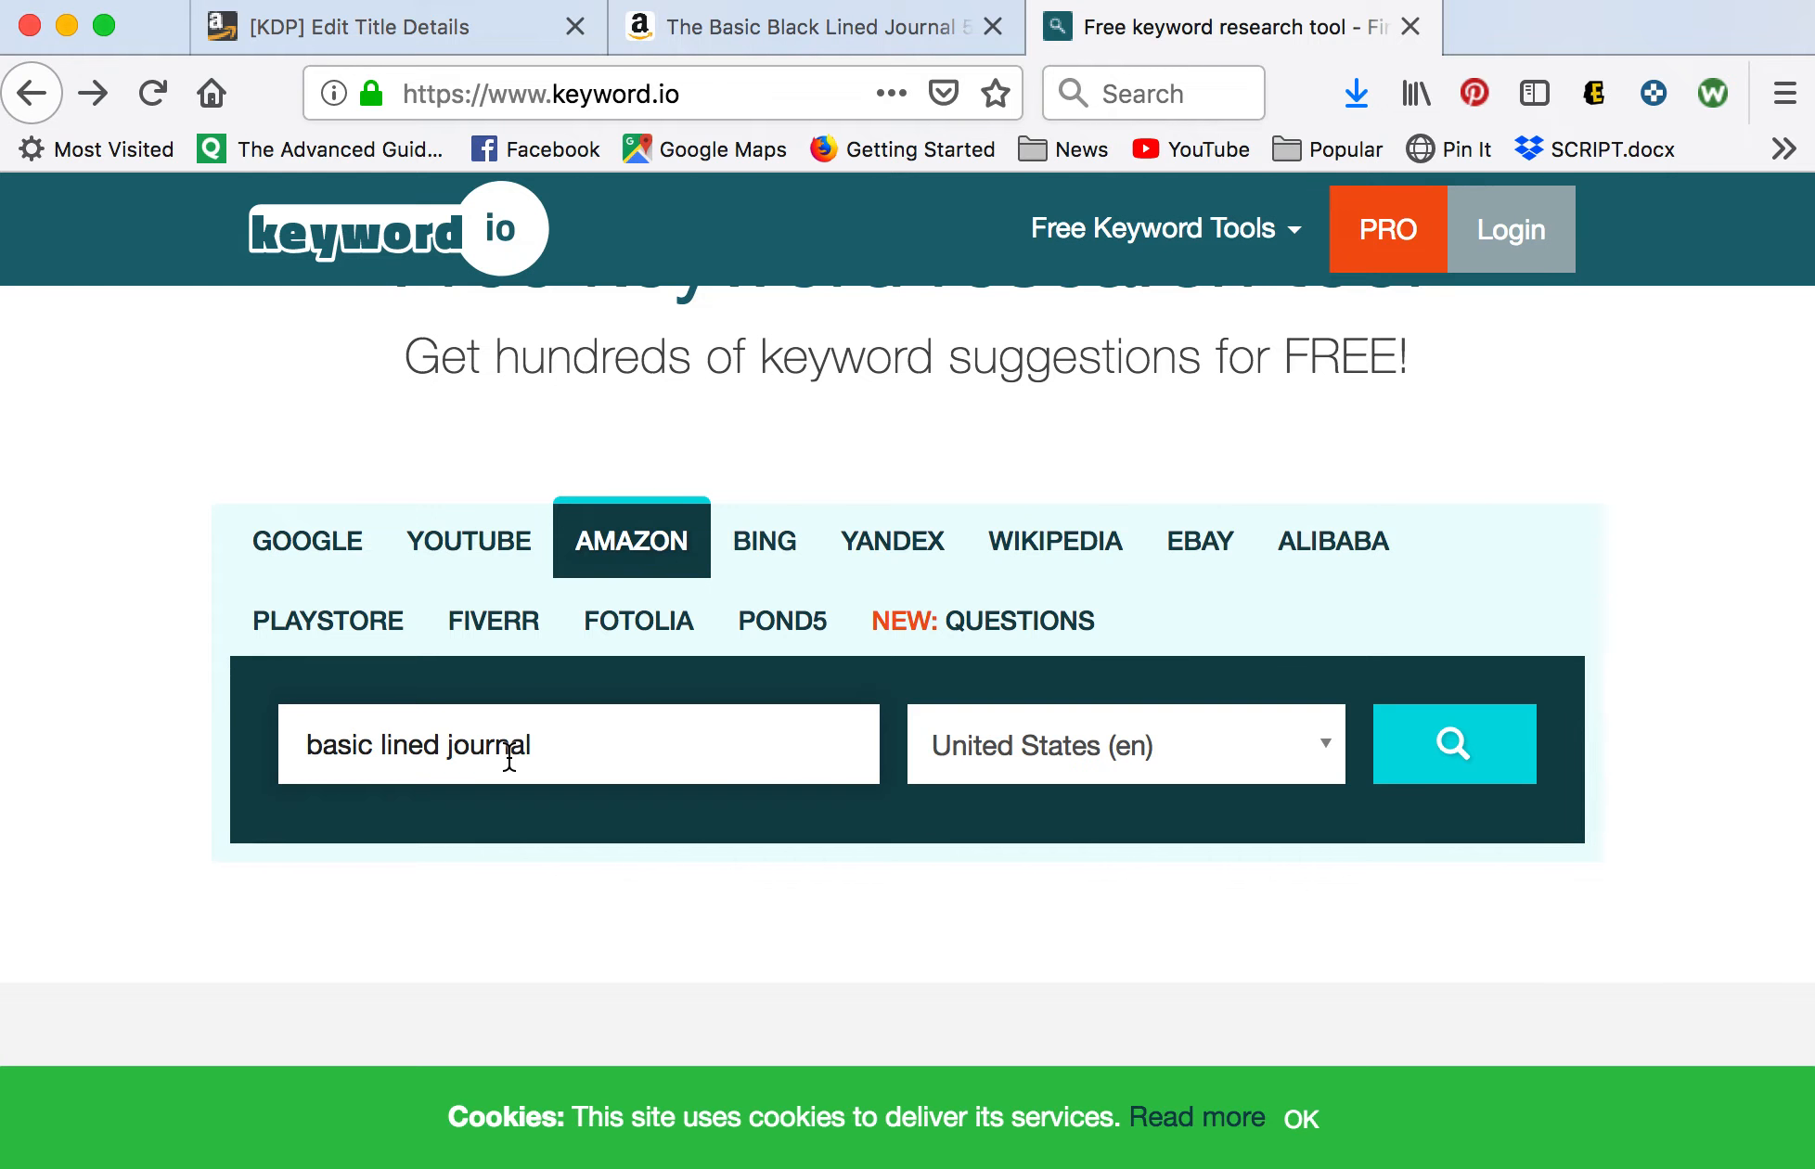
pyautogui.click(1411, 747)
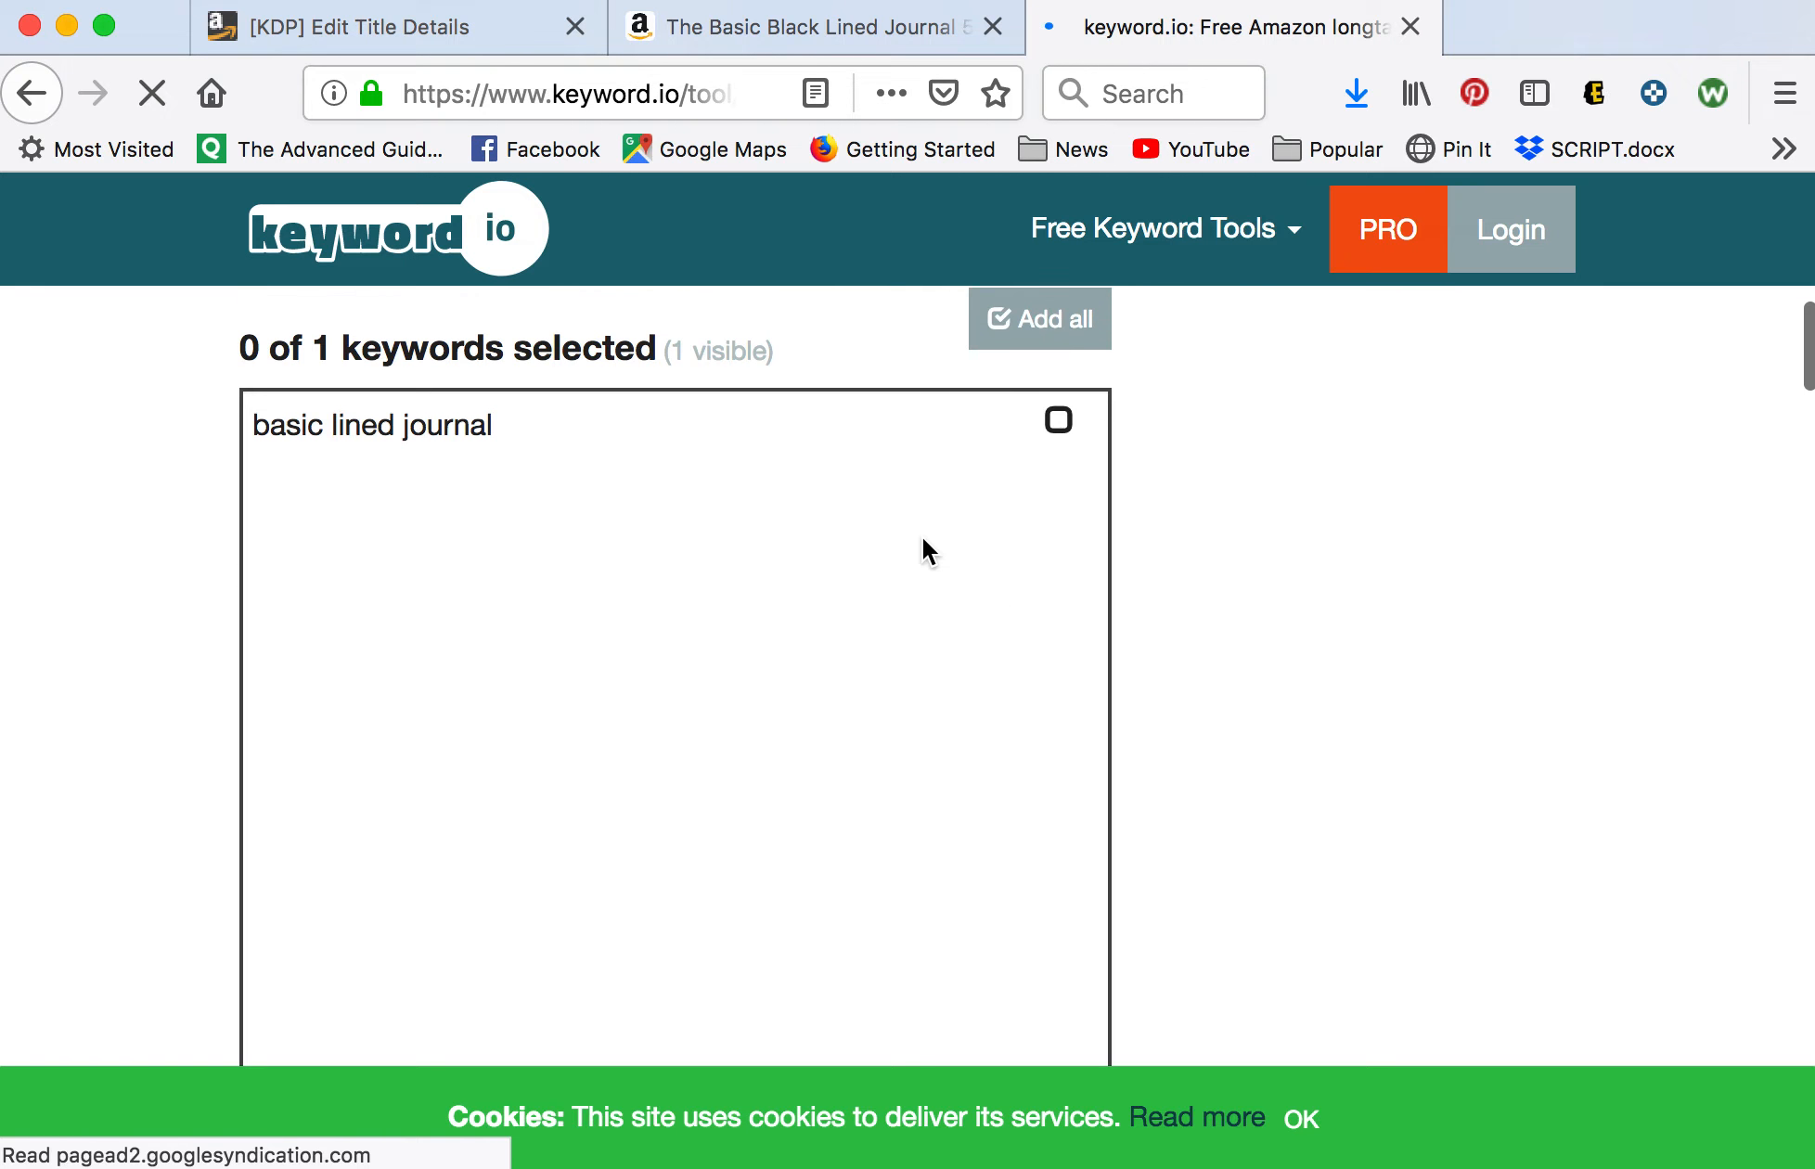
# Shorten the keyword.io search term to "lined journal", dismiss the account sign-up form and open the suggestion list.
pyautogui.scroll(8, 922, 536)
pyautogui.scroll(-2, 921, 537)
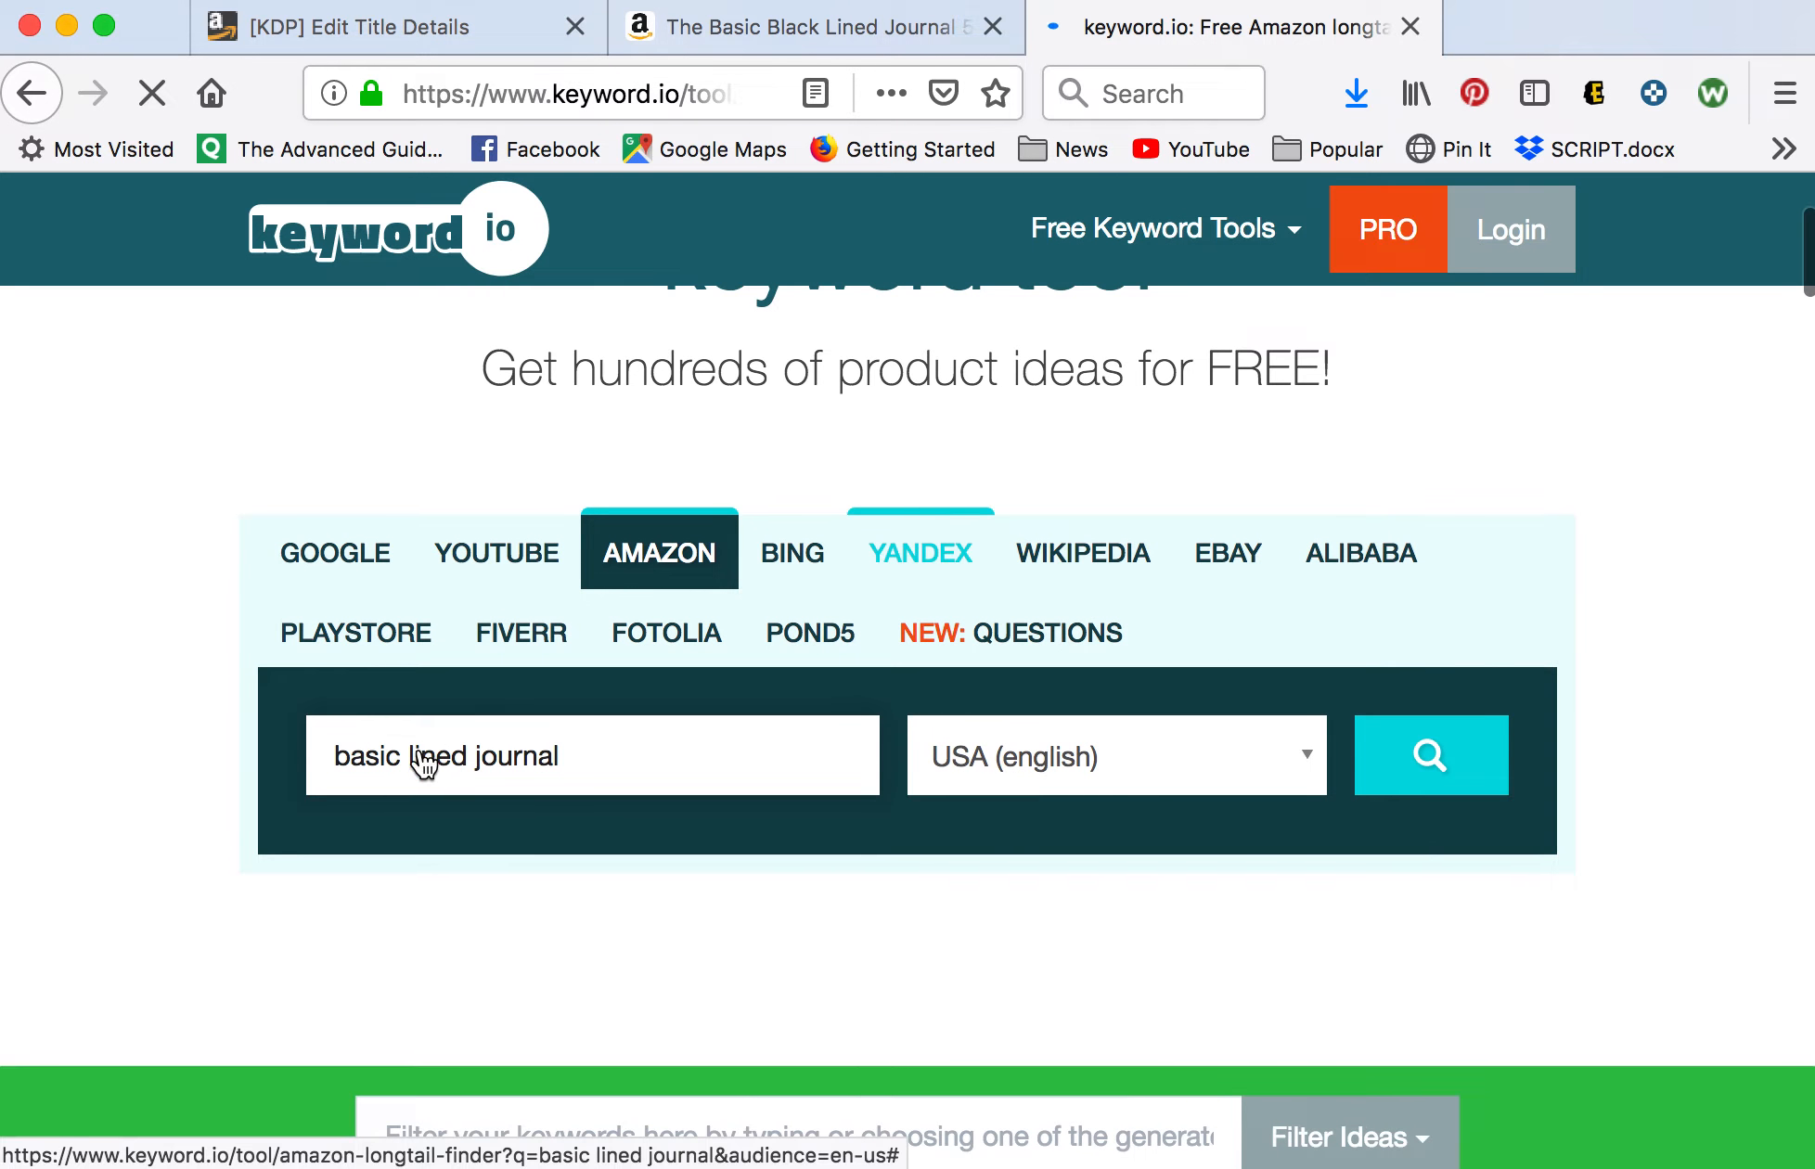
pyautogui.moveTo(408, 755); pyautogui.dragTo(316, 754)
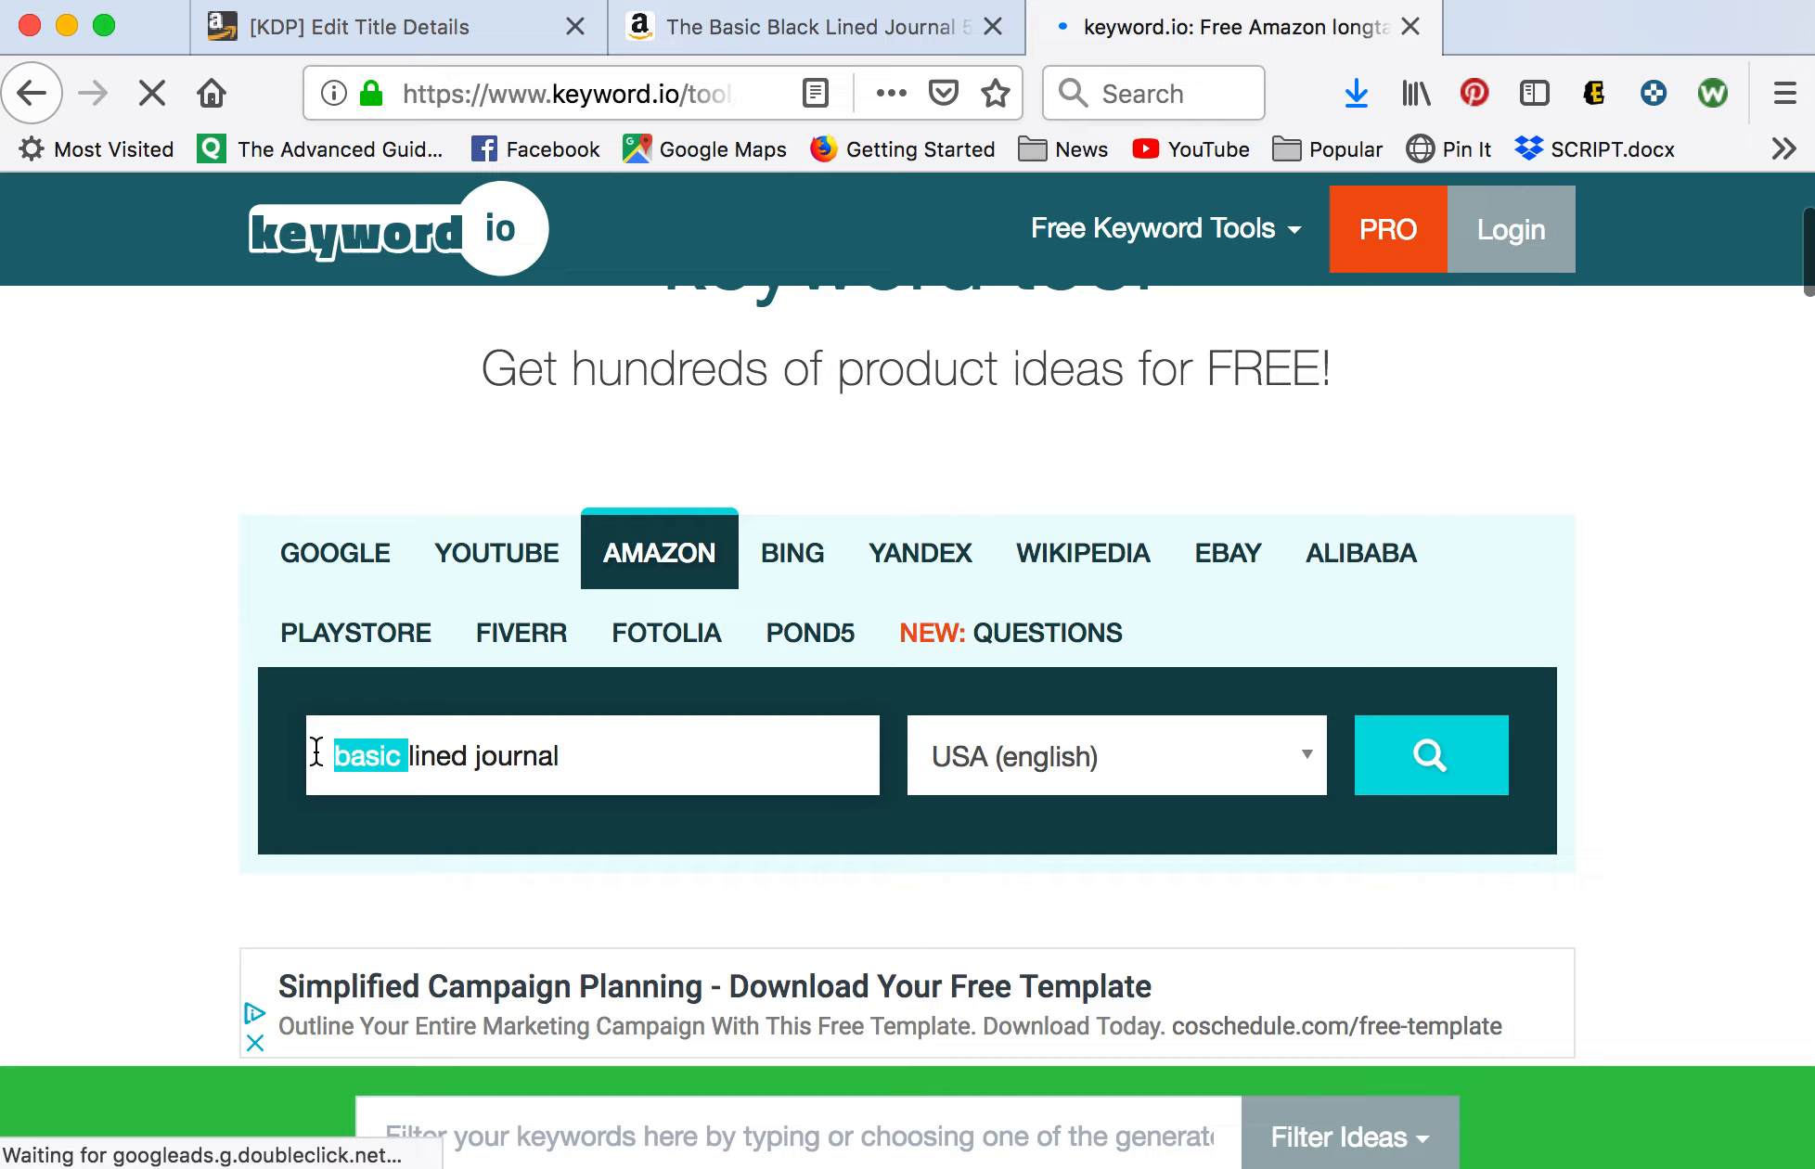
pyautogui.press('BackSpace')
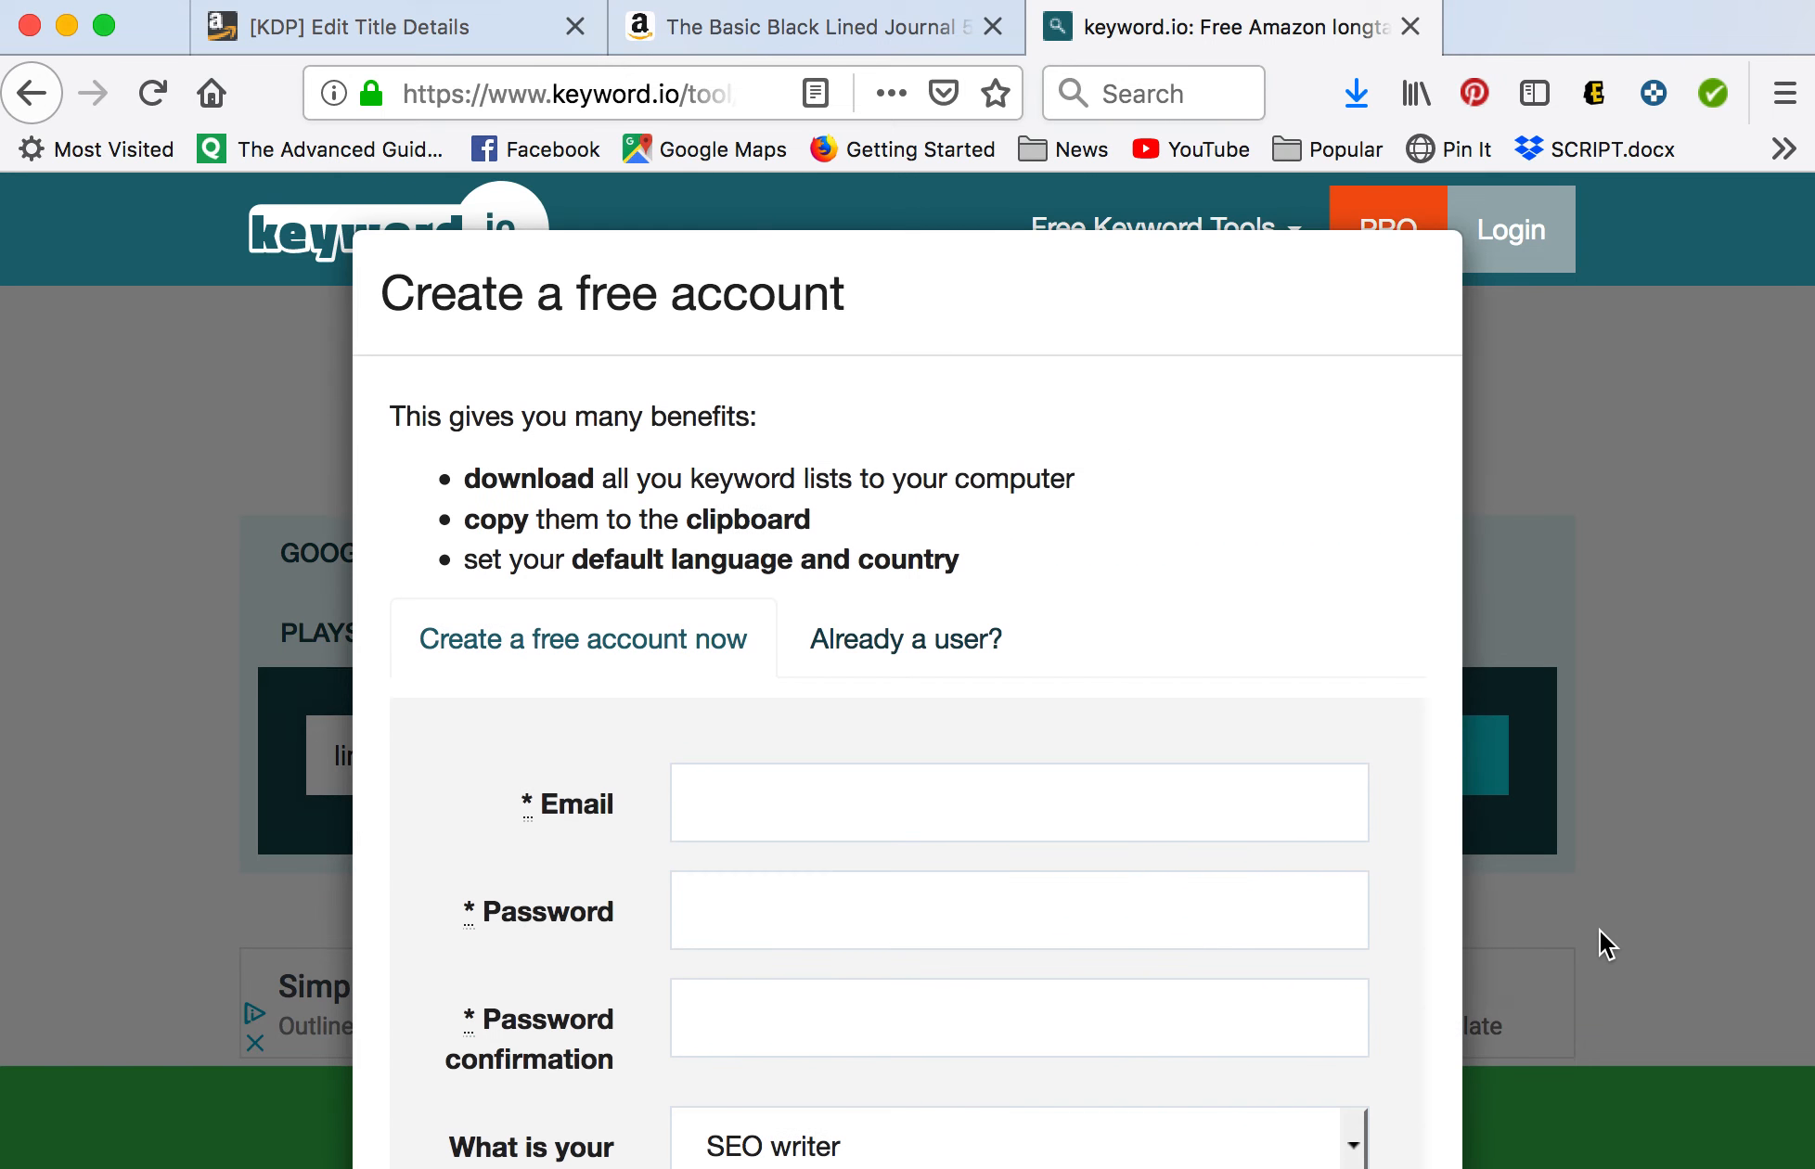
pyautogui.scroll(-10, 1166, 733)
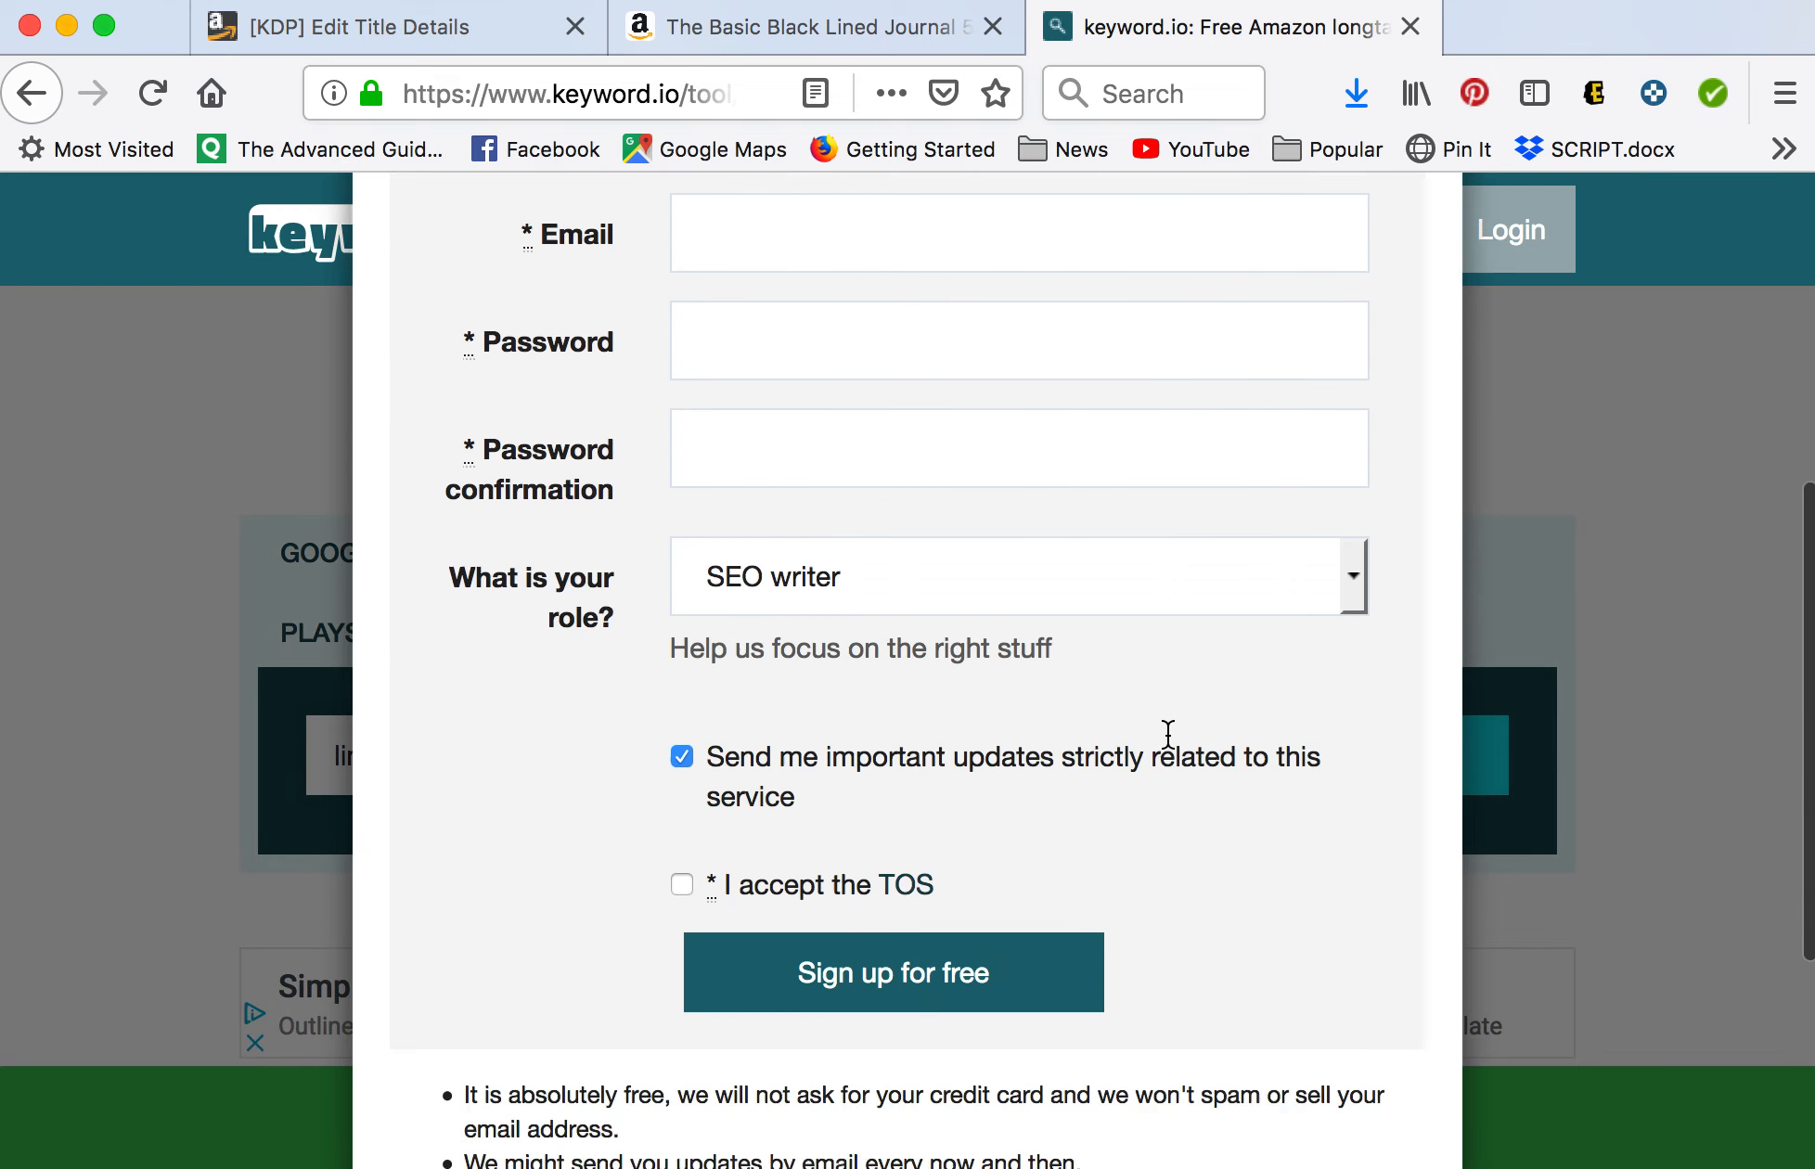
pyautogui.click(965, 1009)
pyautogui.scroll(-10, 1264, 924)
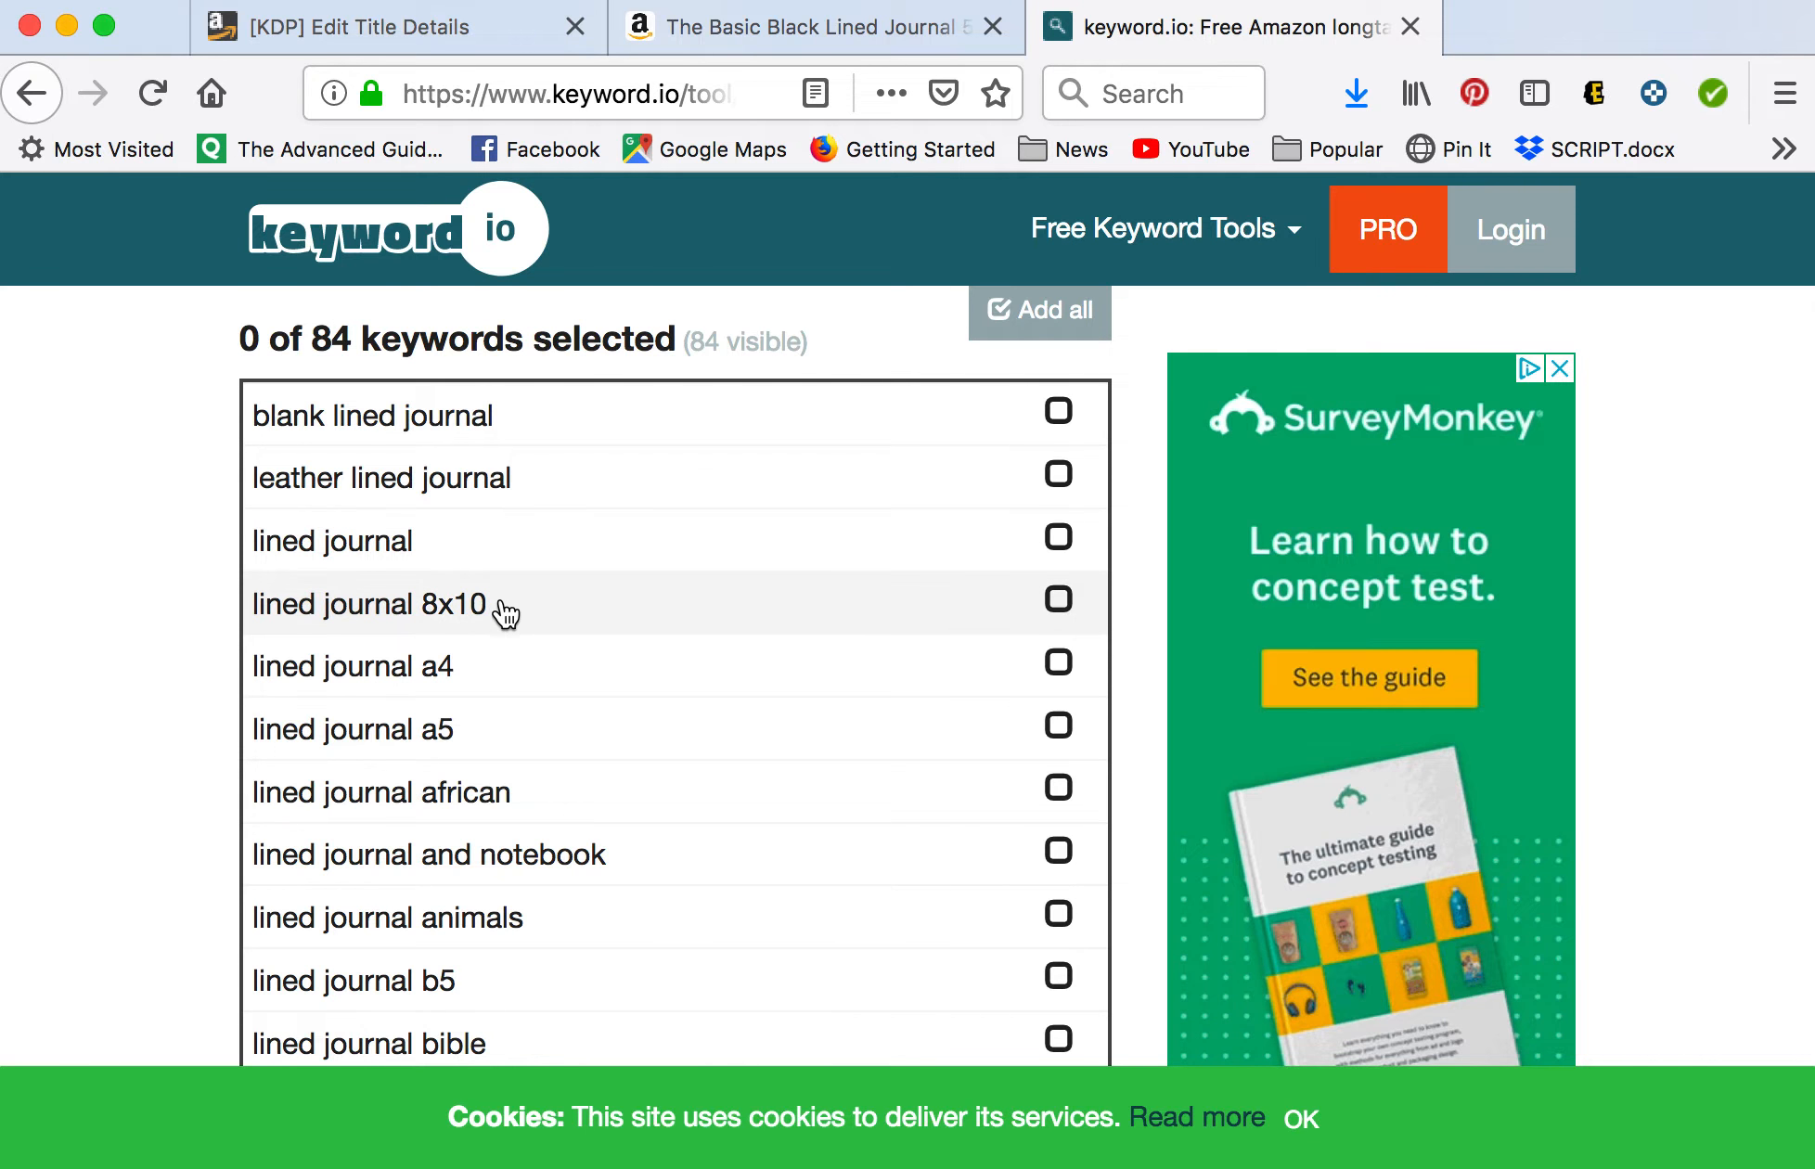
# Browse the keyword suggestions and enter "lined journal blue" as the second keyword in the KDP title details.
pyautogui.scroll(-1, 489, 761)
pyautogui.scroll(-2, 487, 759)
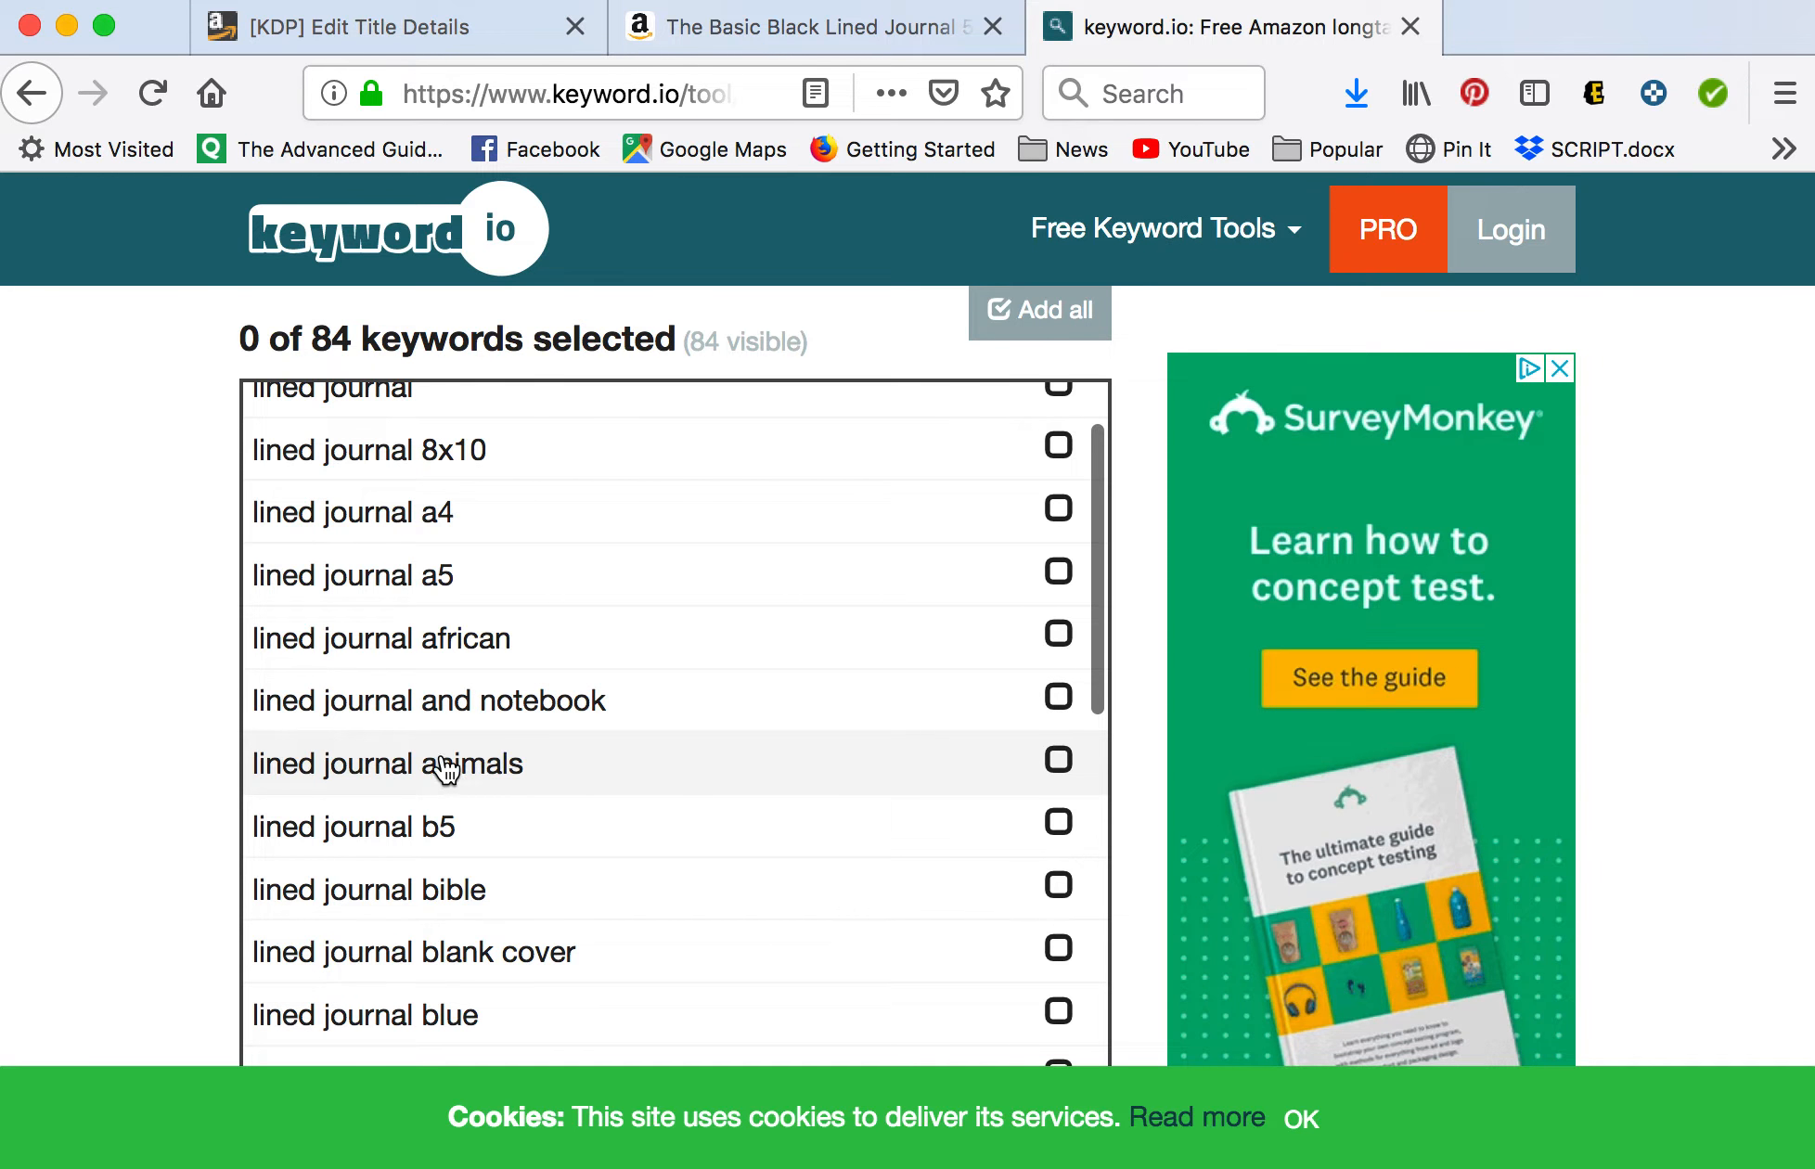
pyautogui.scroll(-2, 499, 770)
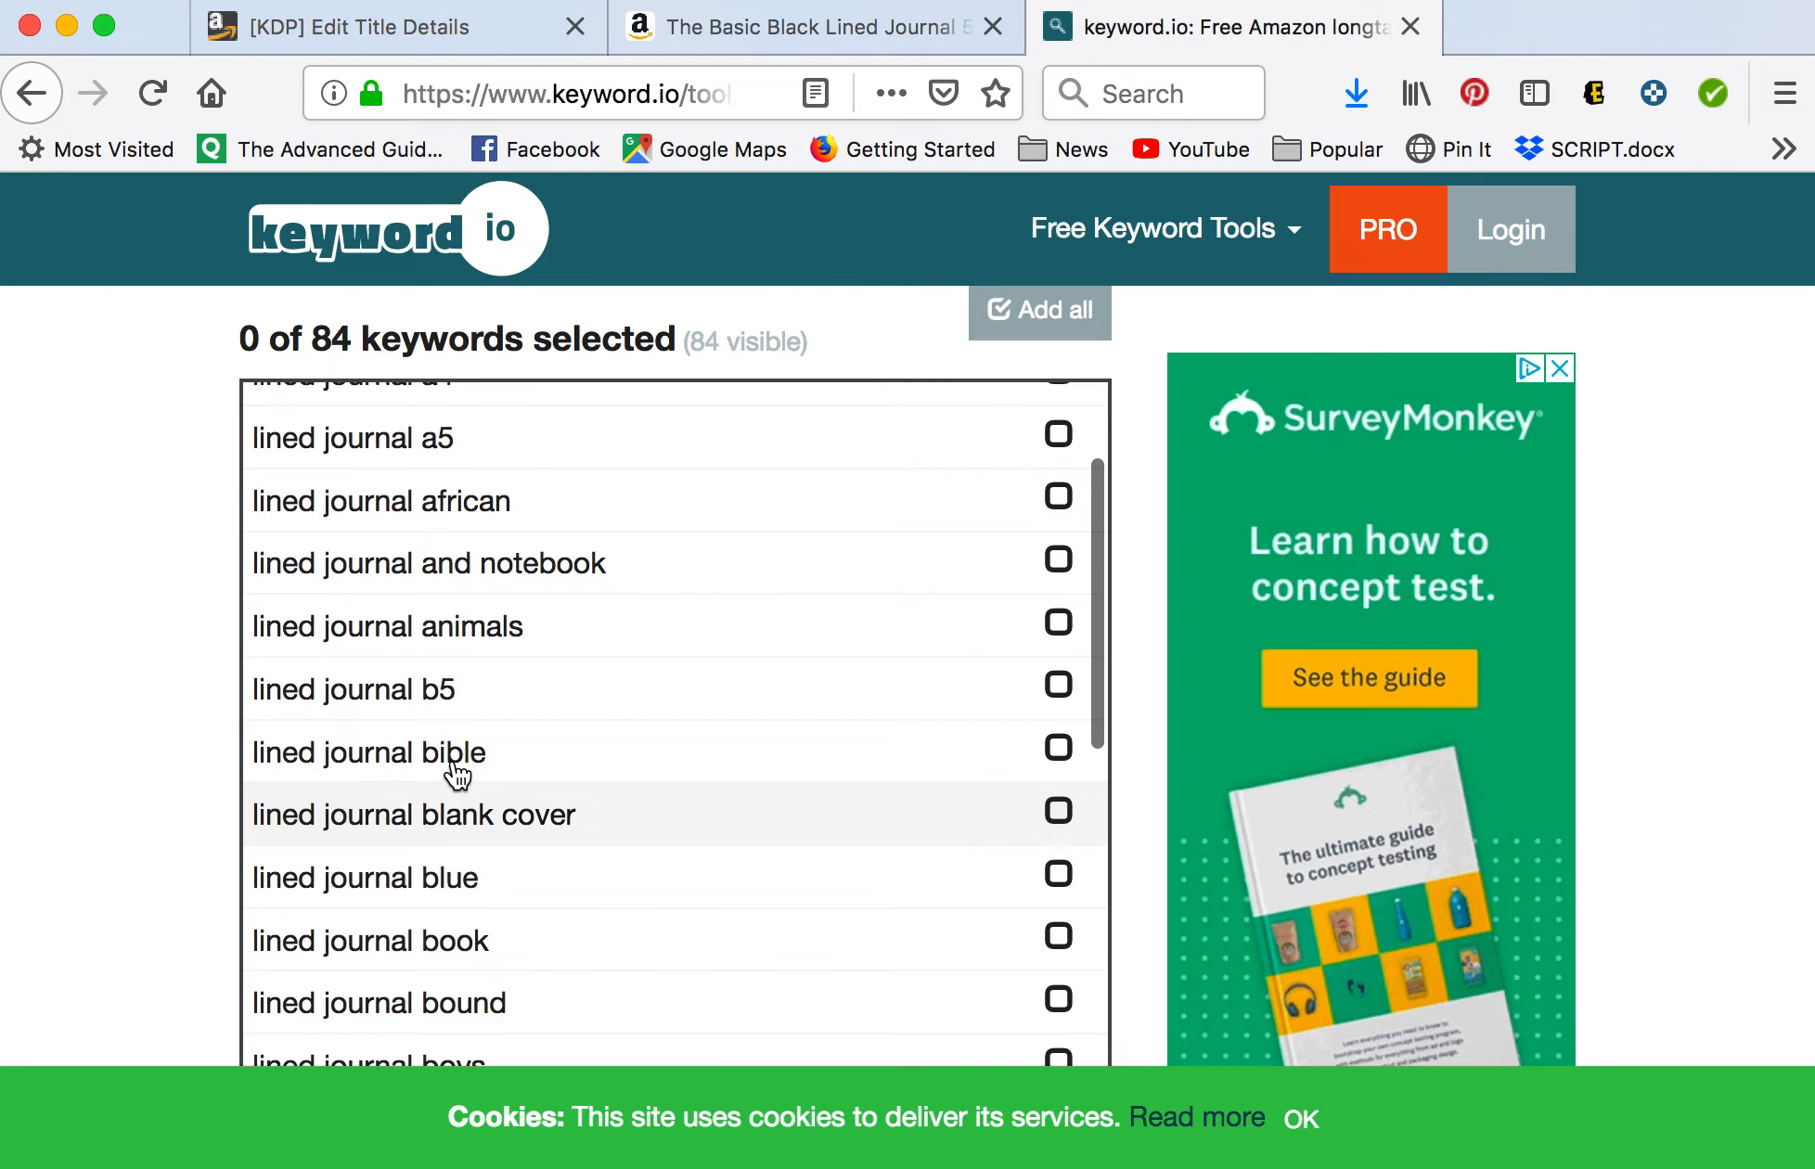
pyautogui.click(475, 21)
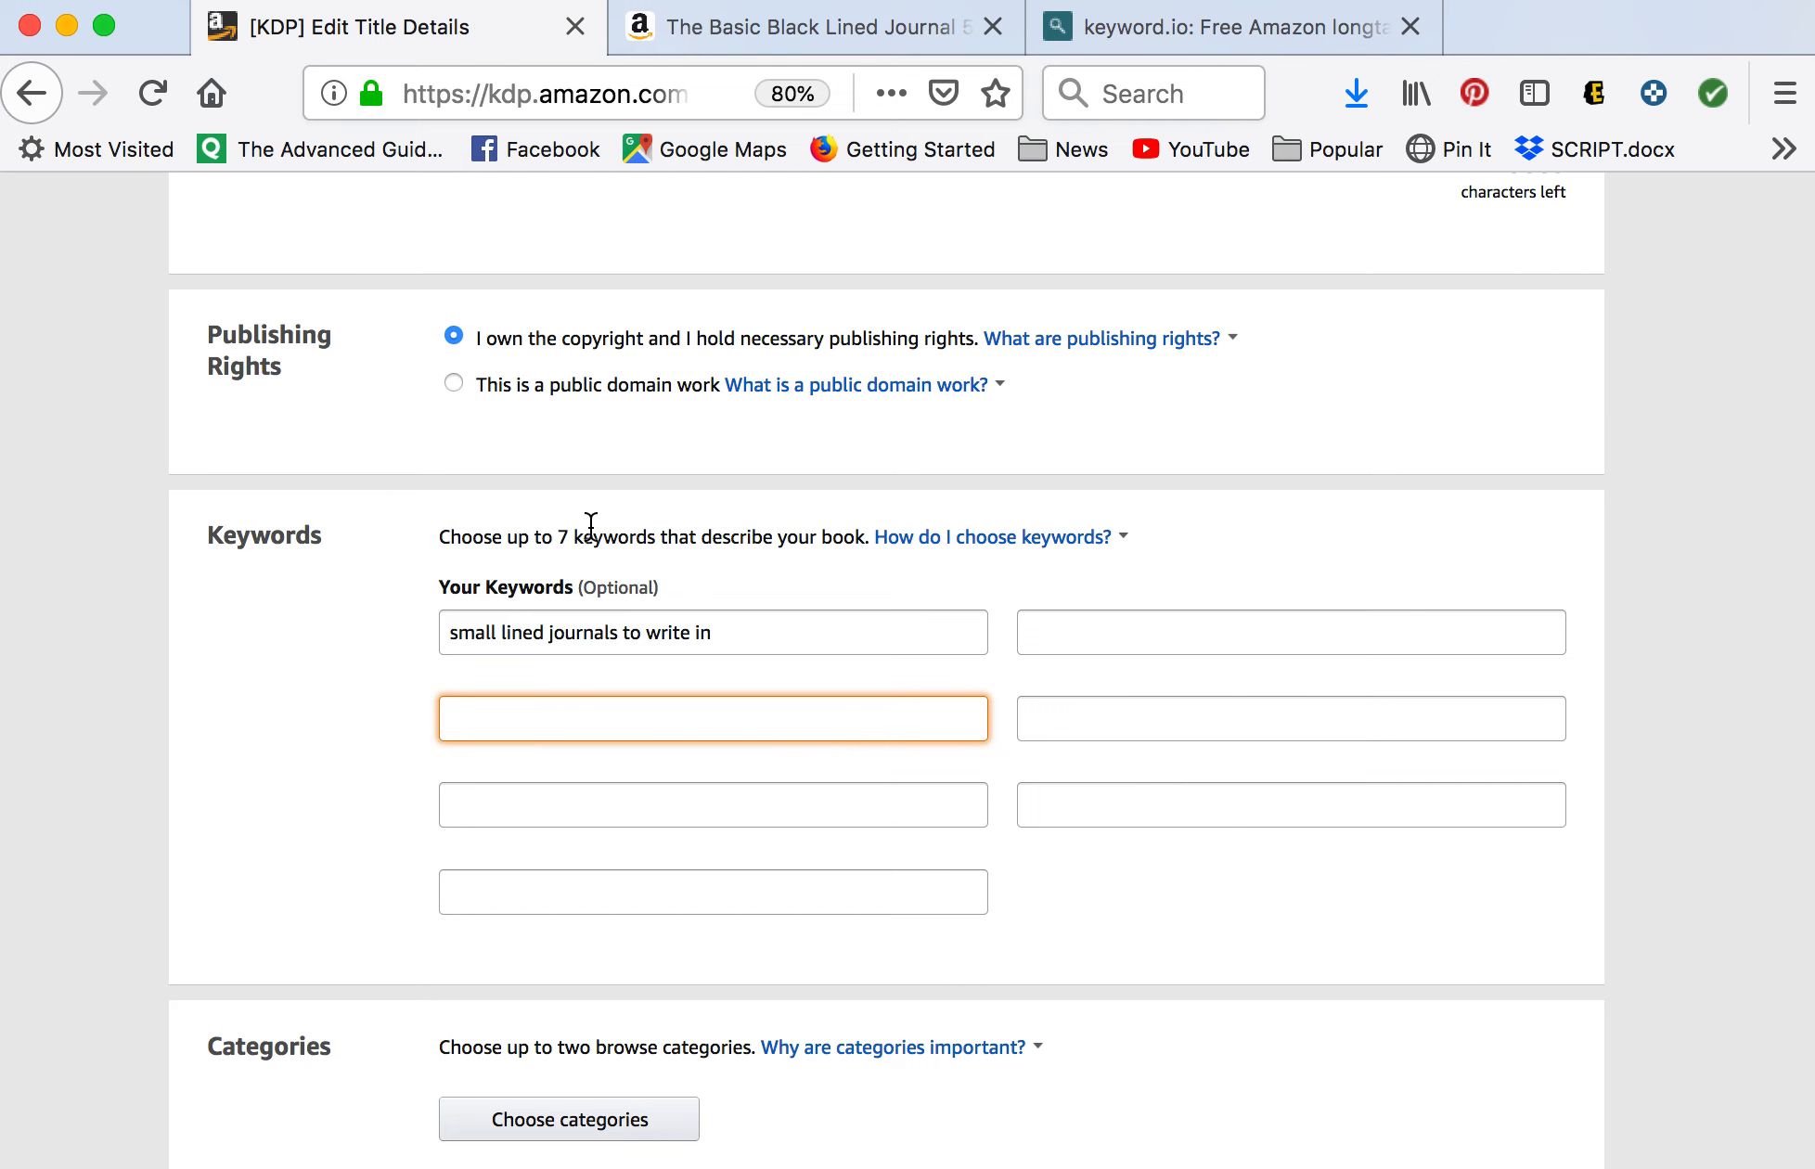
pyautogui.write('lined journal blue')
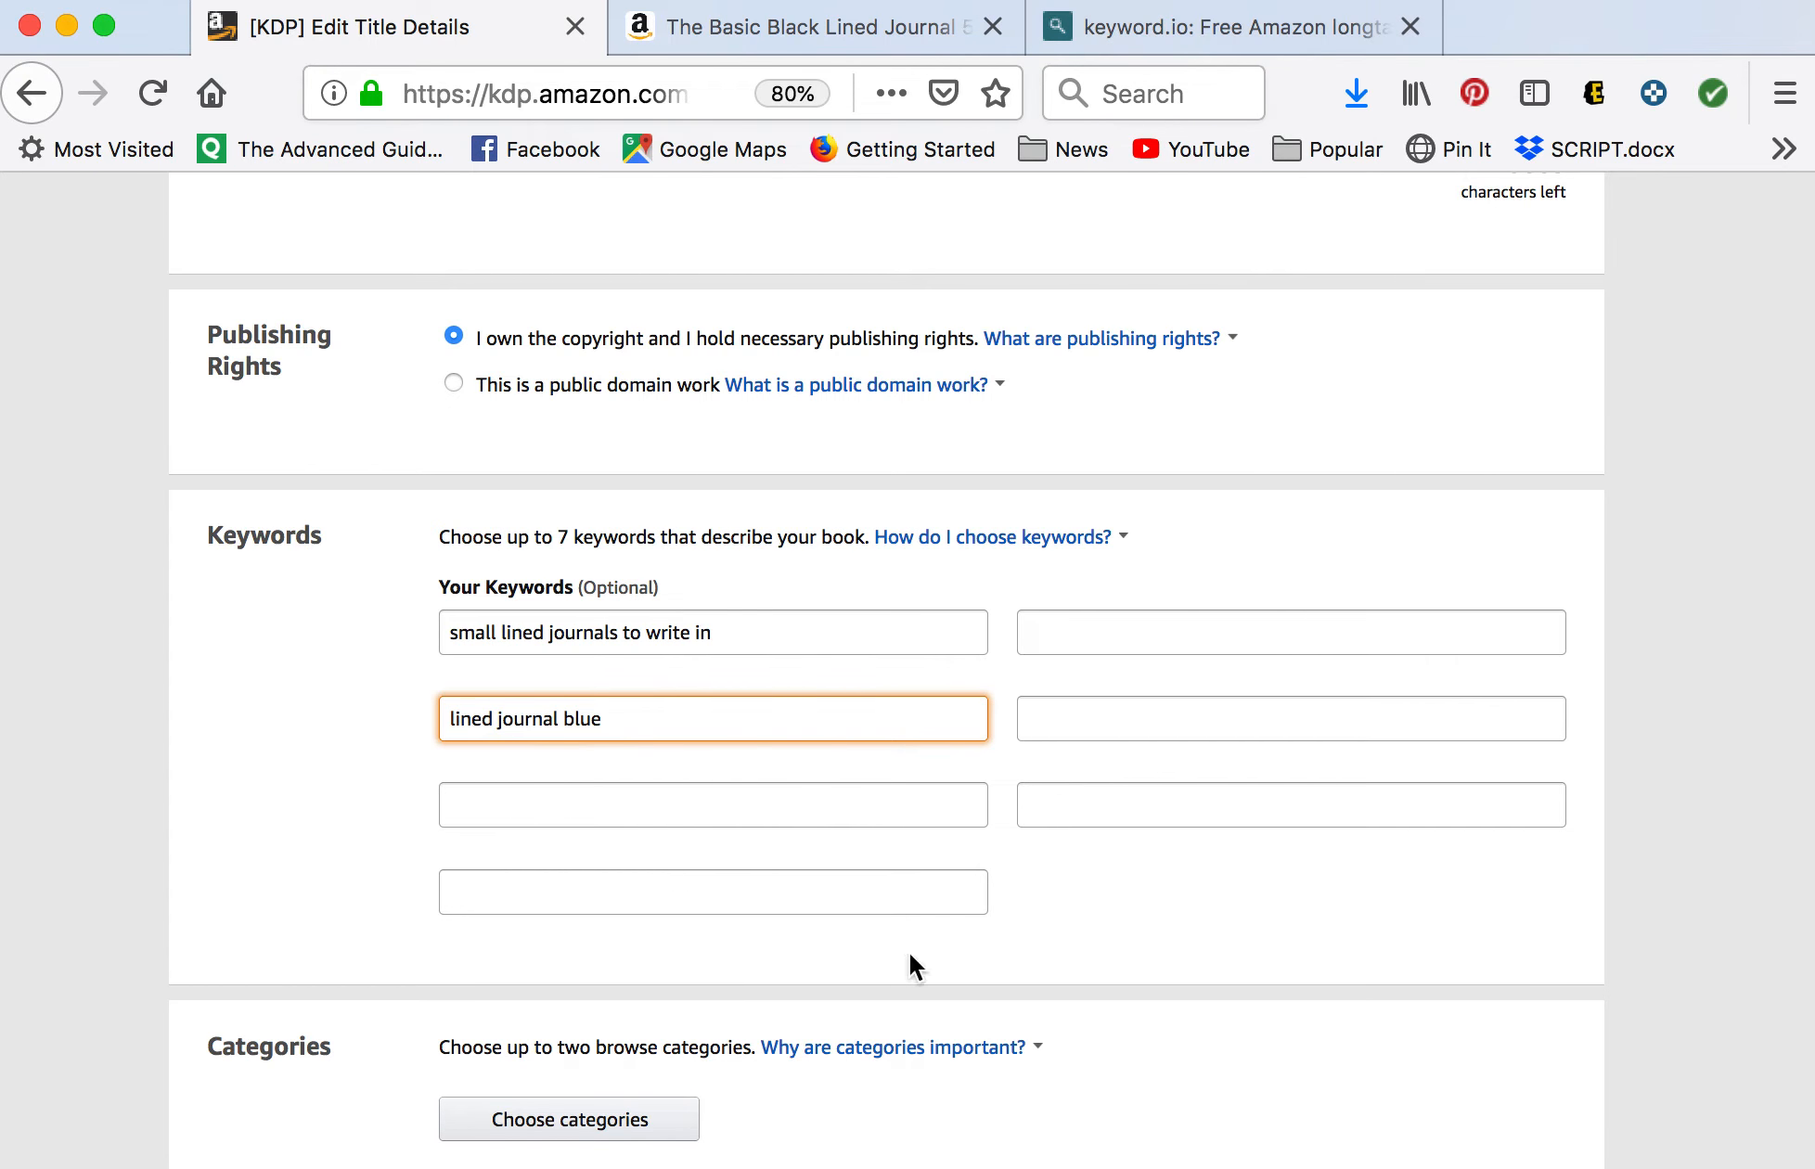
# Check more keyword.io suggestions and enter "lined journal book" as the third keyword in the KDP title details.
pyautogui.click(1155, 30)
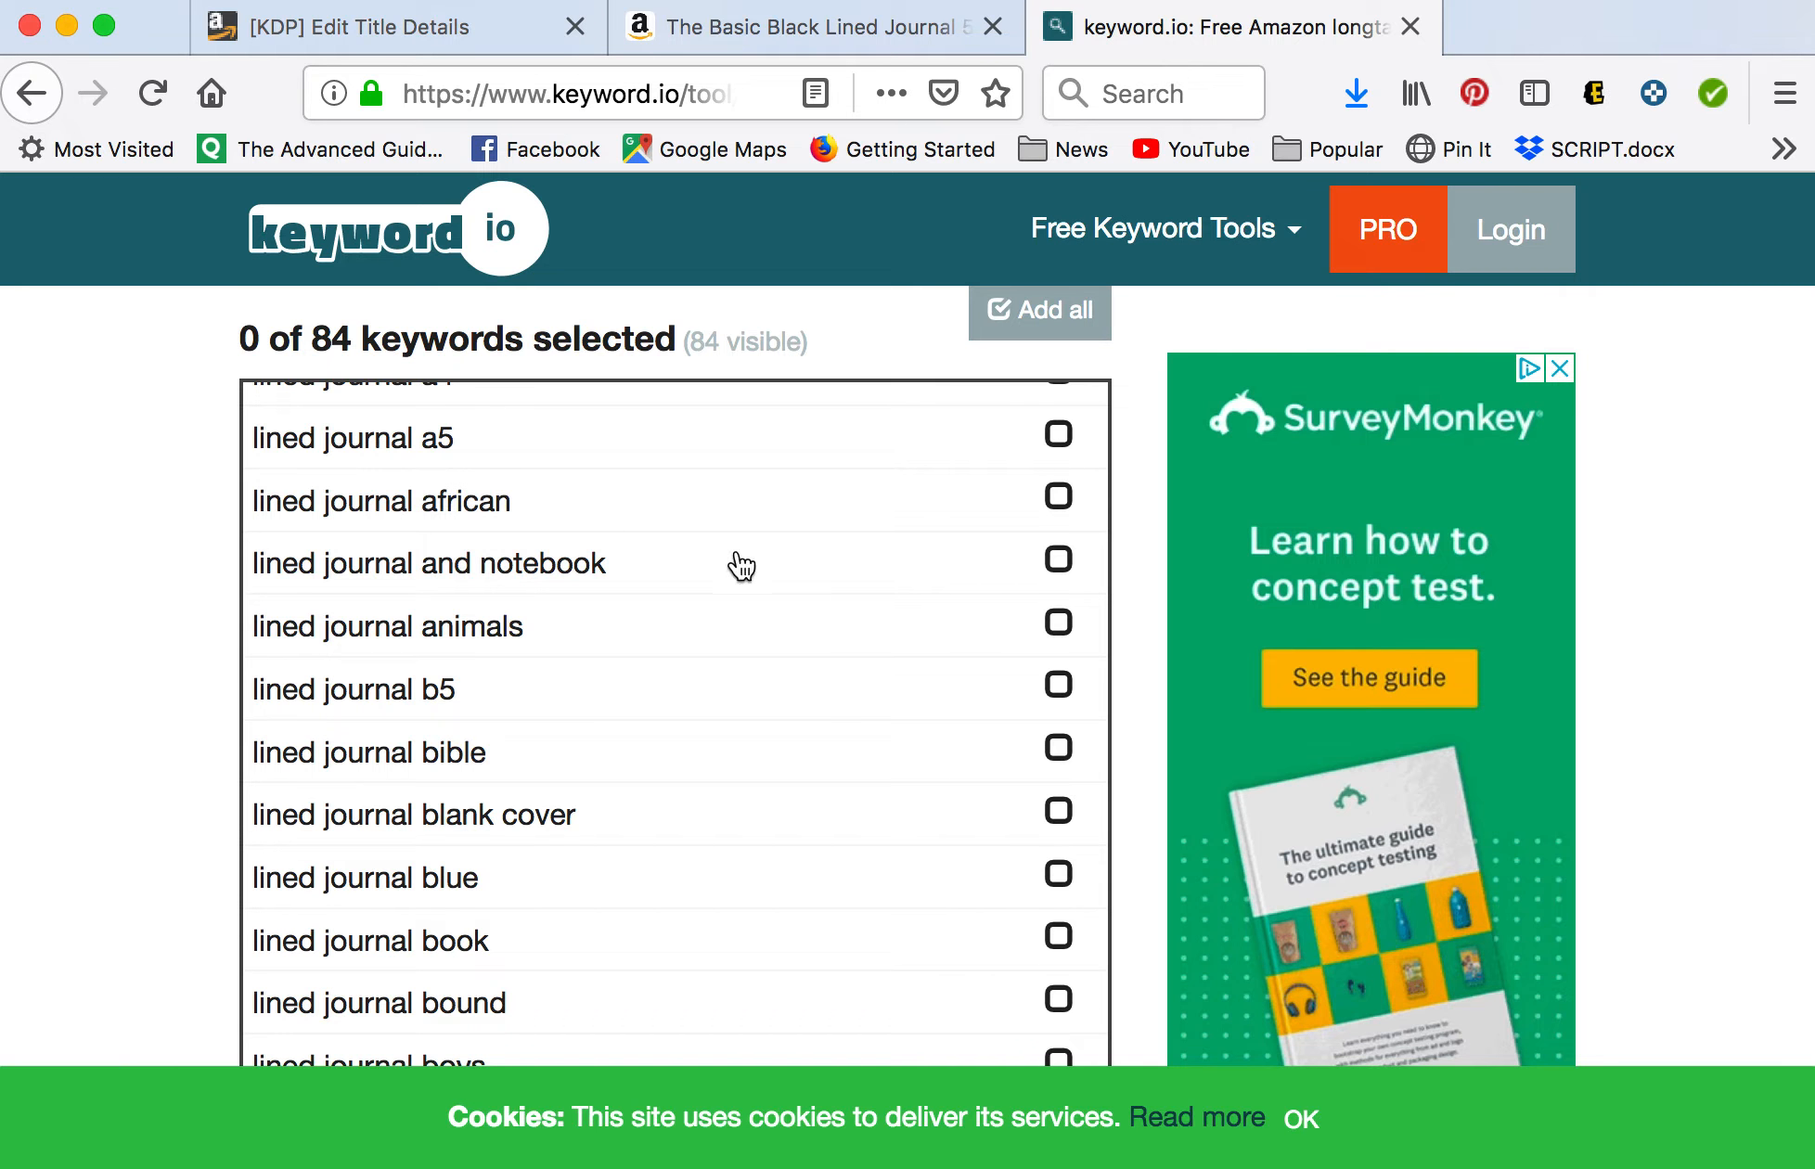
pyautogui.scroll(-2, 504, 923)
pyautogui.scroll(-1, 508, 932)
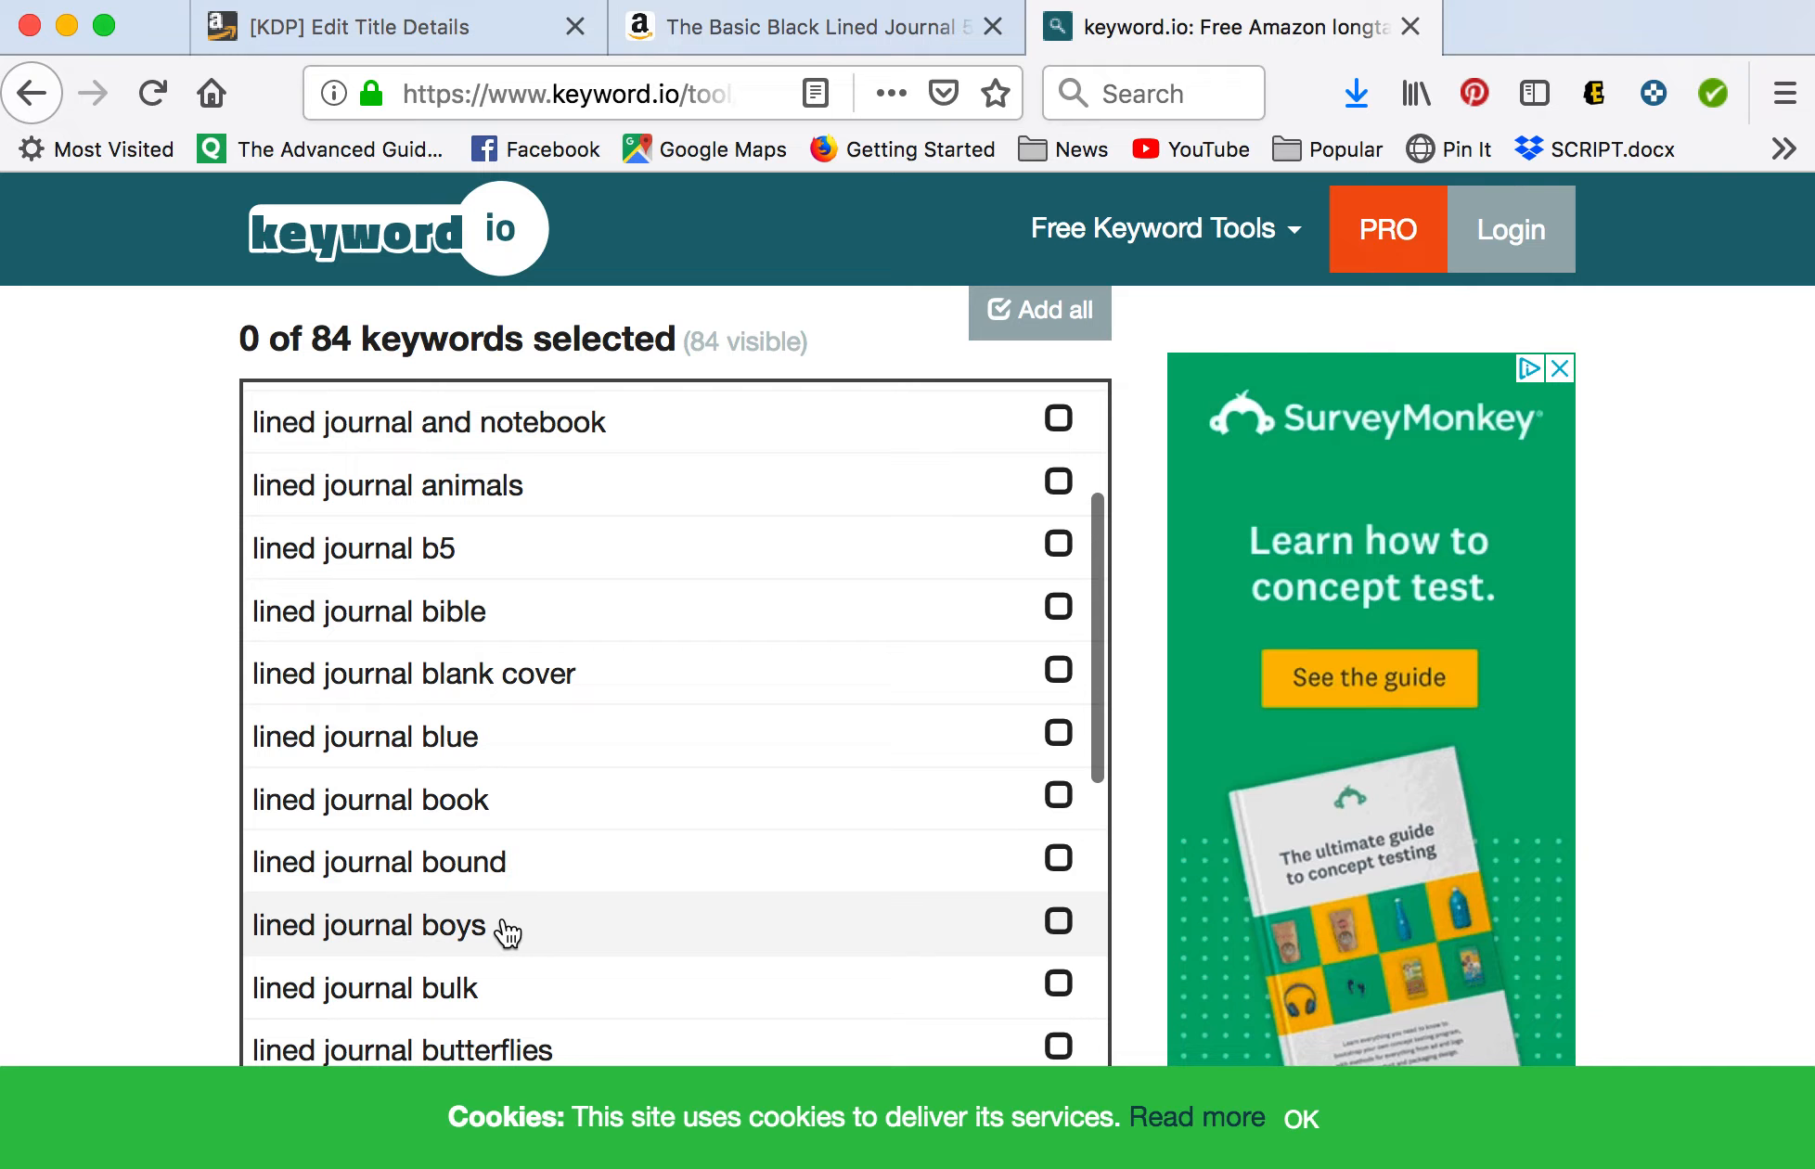
pyautogui.click(401, 32)
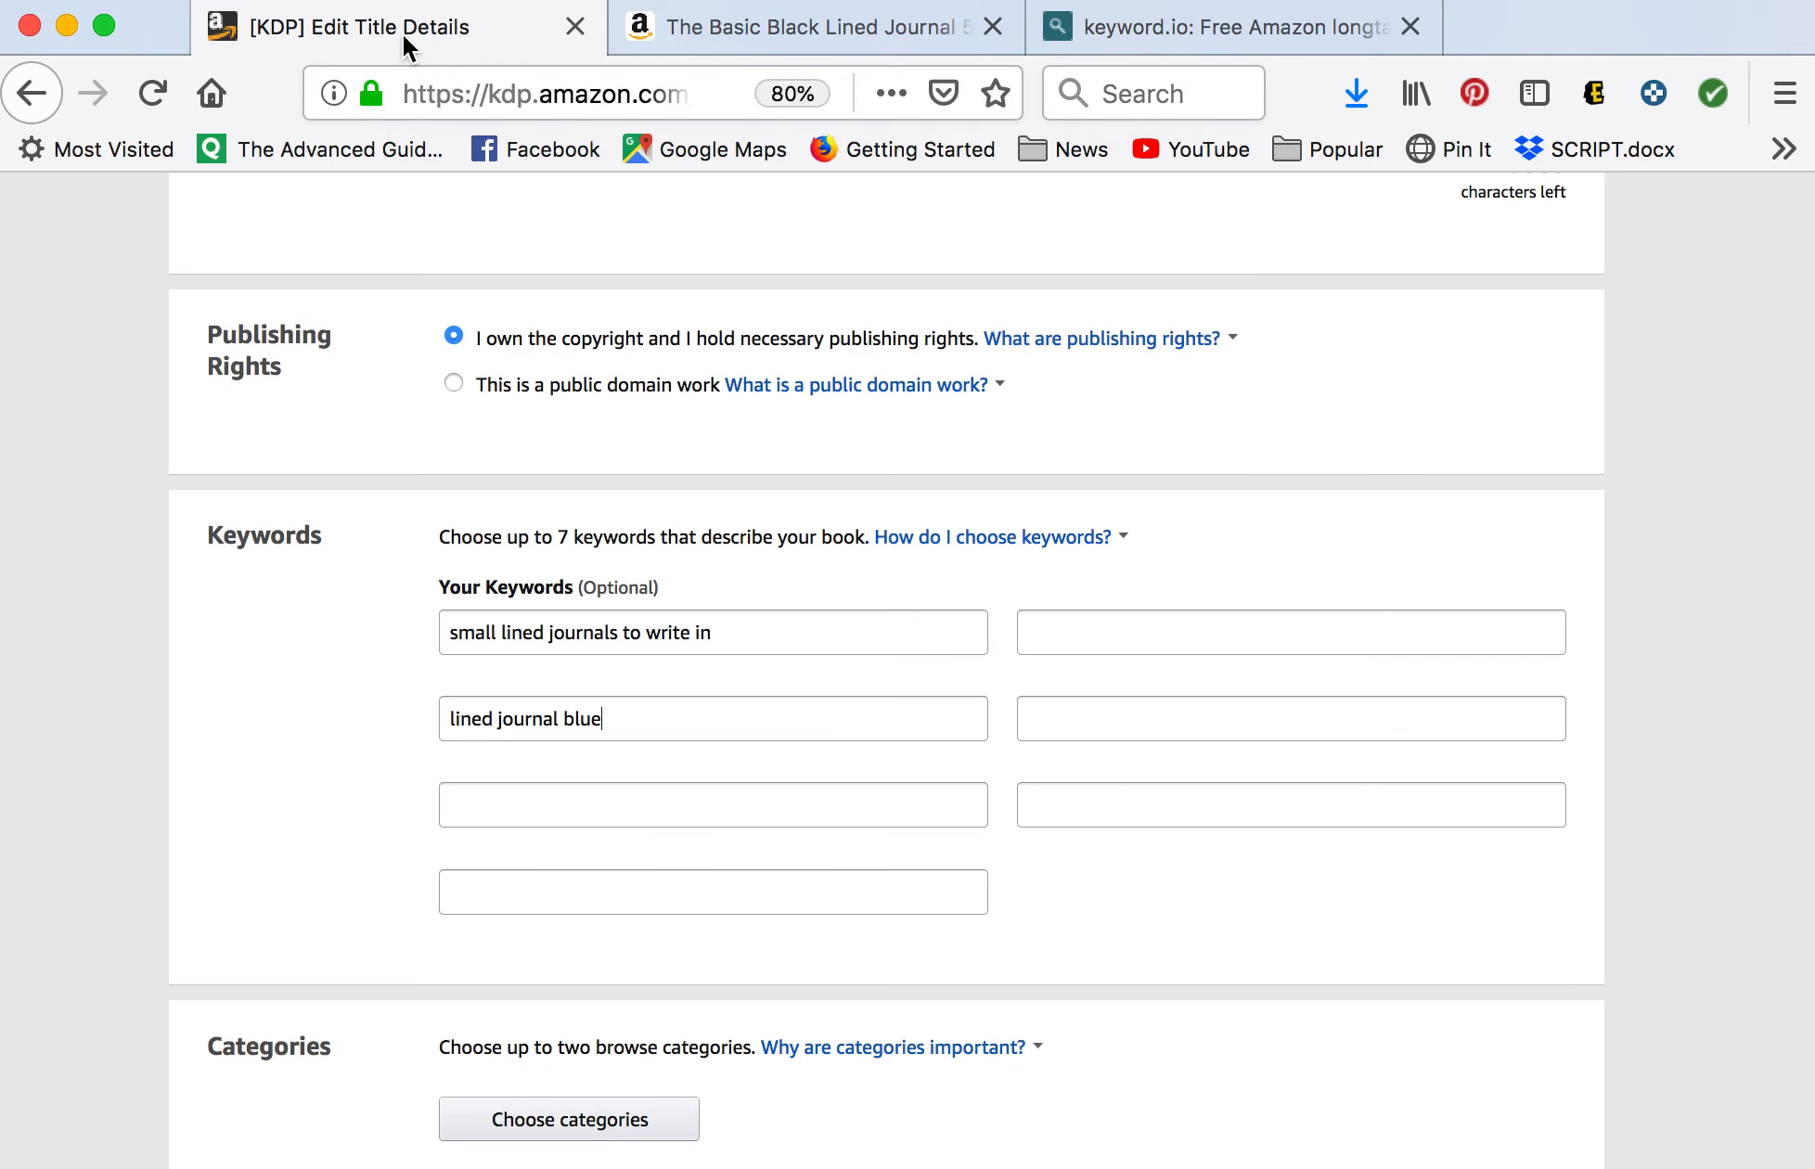
pyautogui.click(534, 800)
pyautogui.write('line')
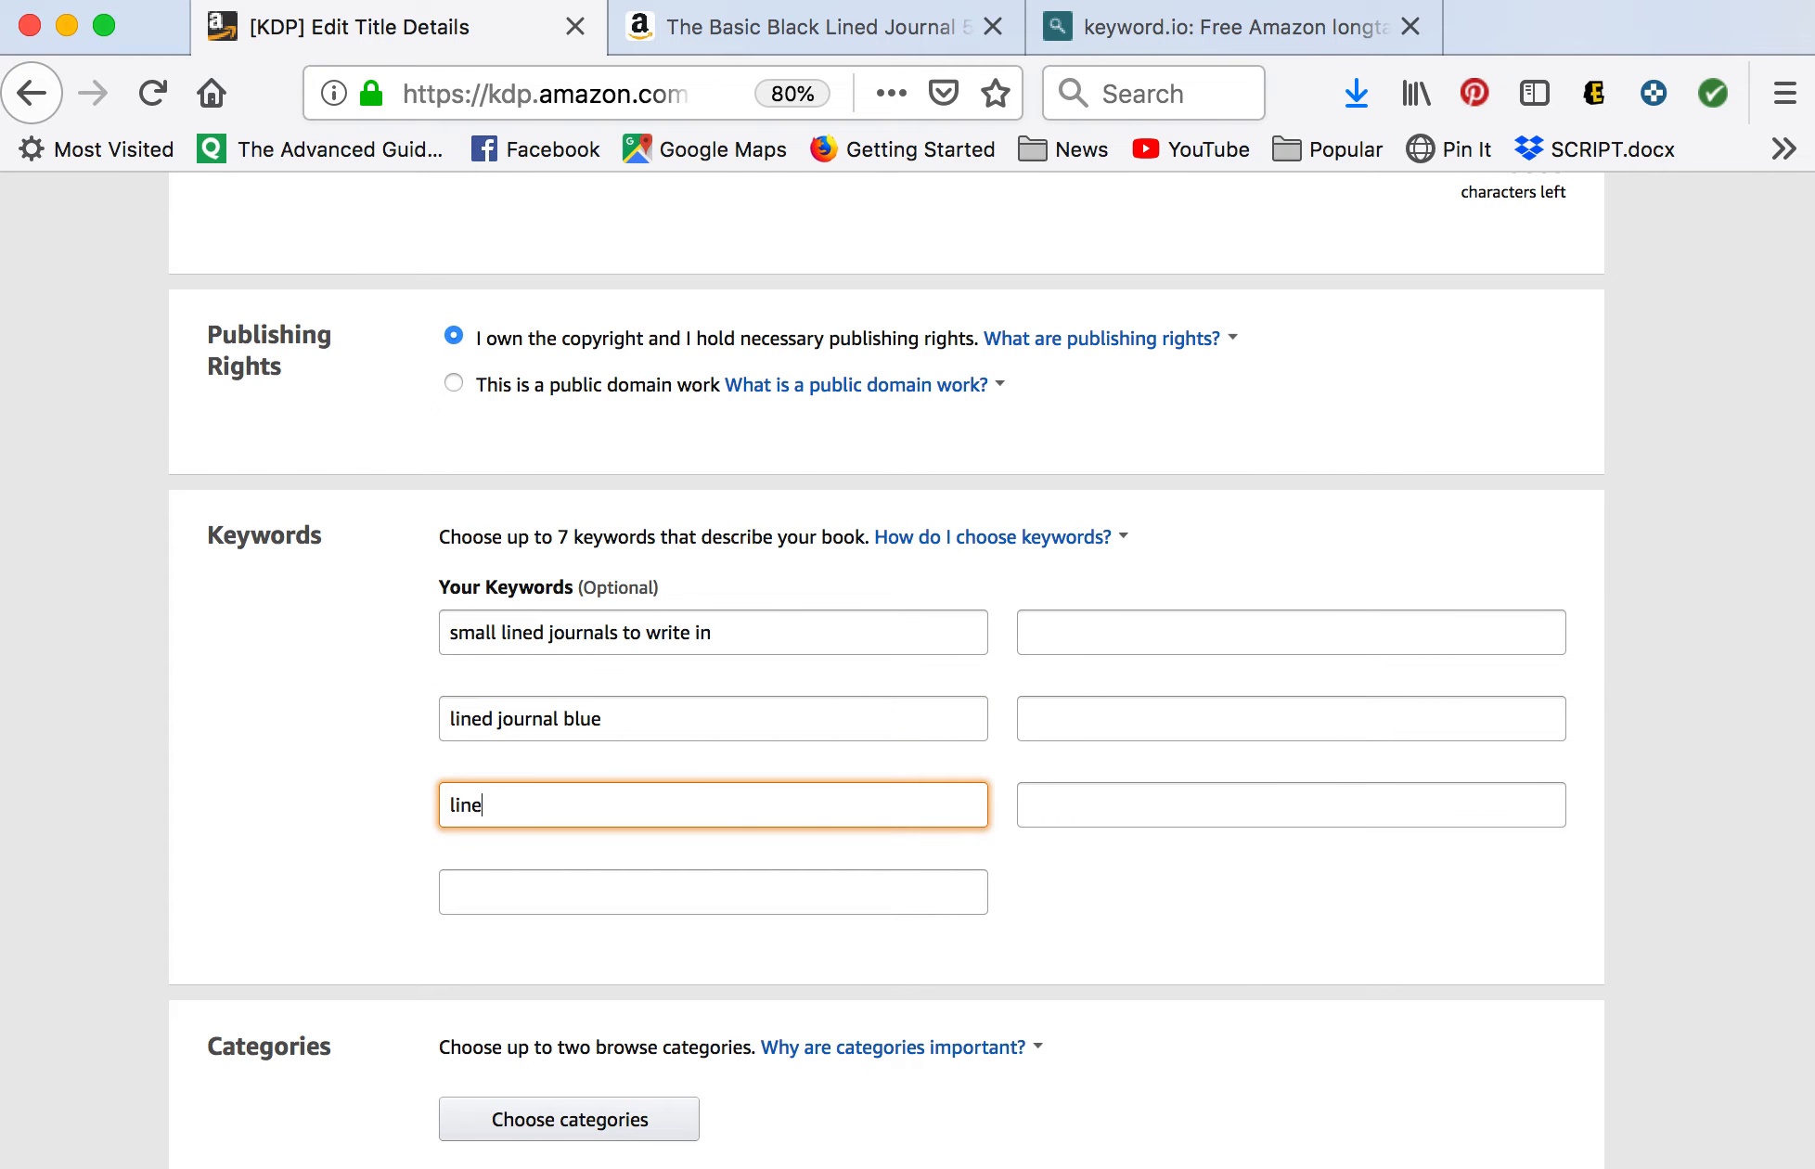
pyautogui.write('d journal book')
# Look further through the keyword.io suggestions and enter "lined journal floral" as the fourth keyword in the KDP title details.
pyautogui.click(1199, 33)
pyautogui.scroll(-5, 649, 650)
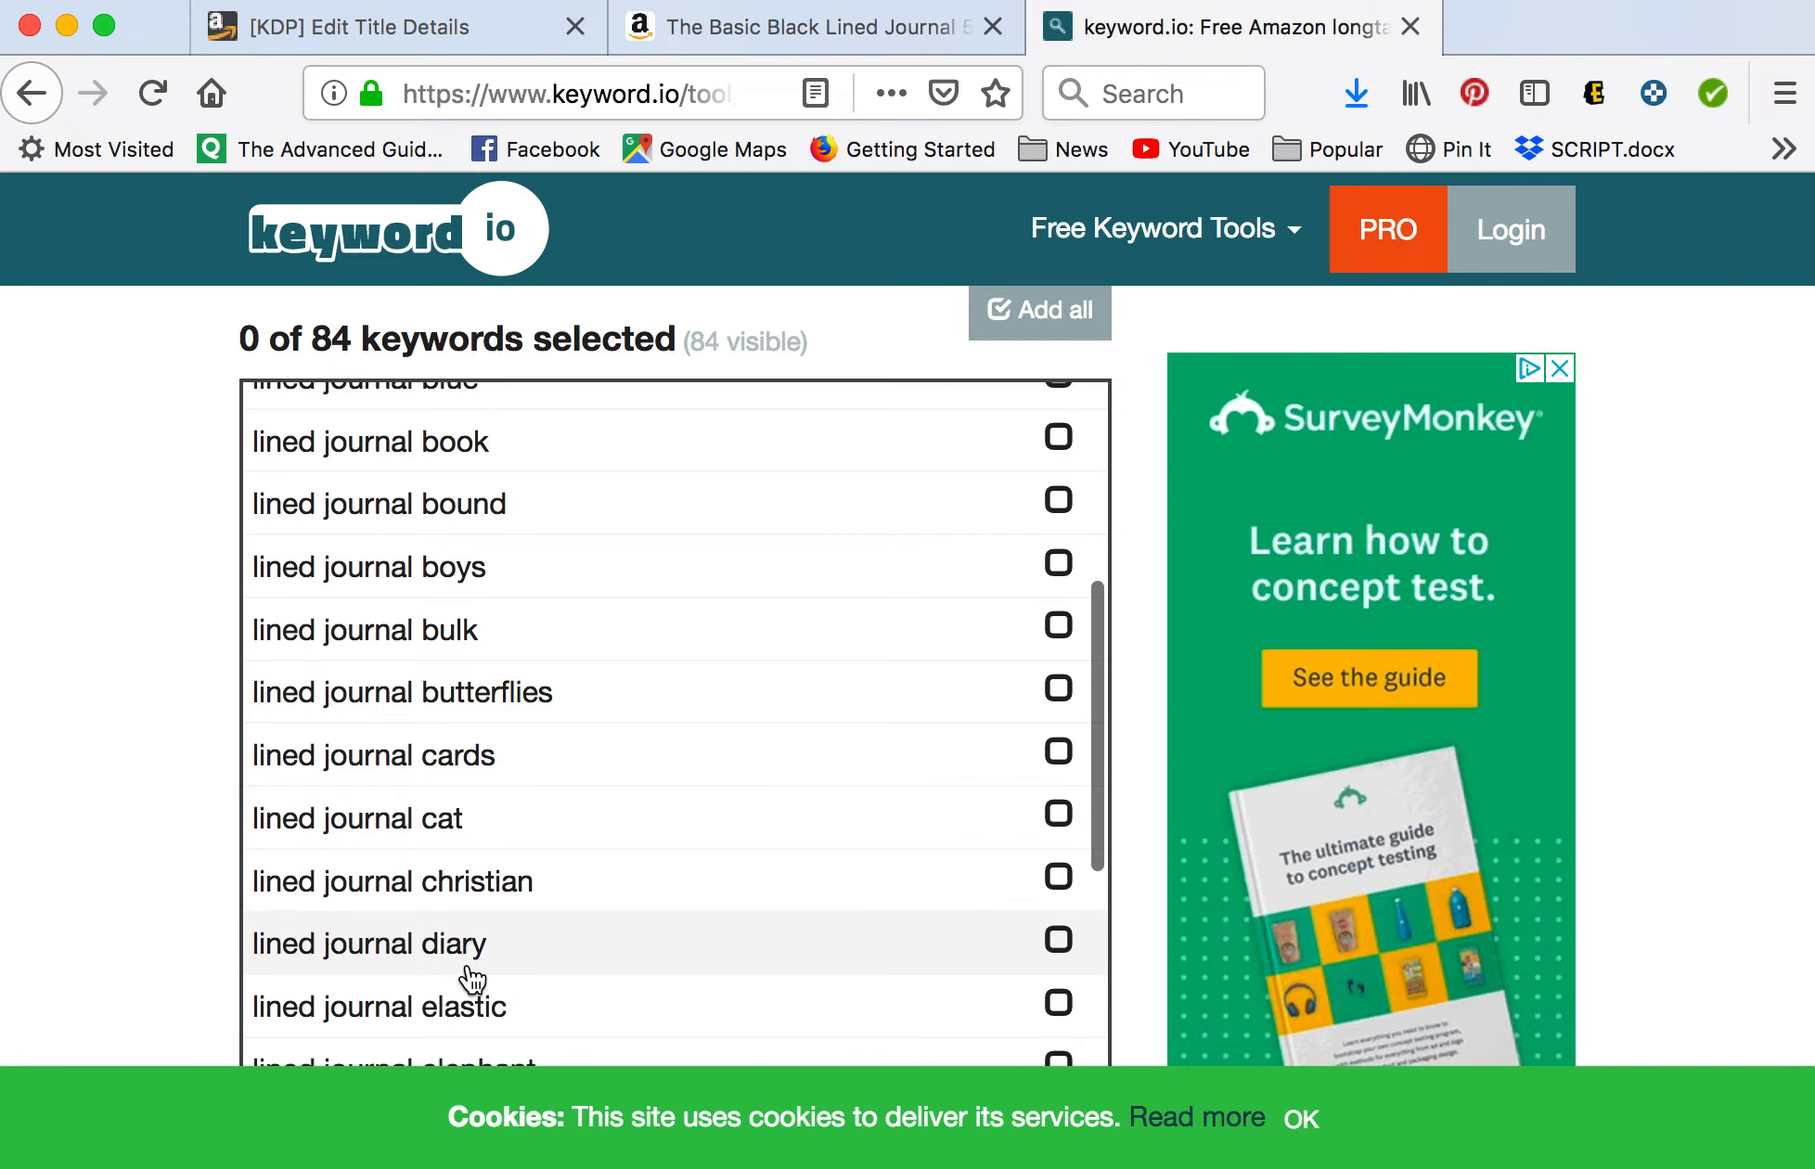
pyautogui.scroll(-3, 603, 877)
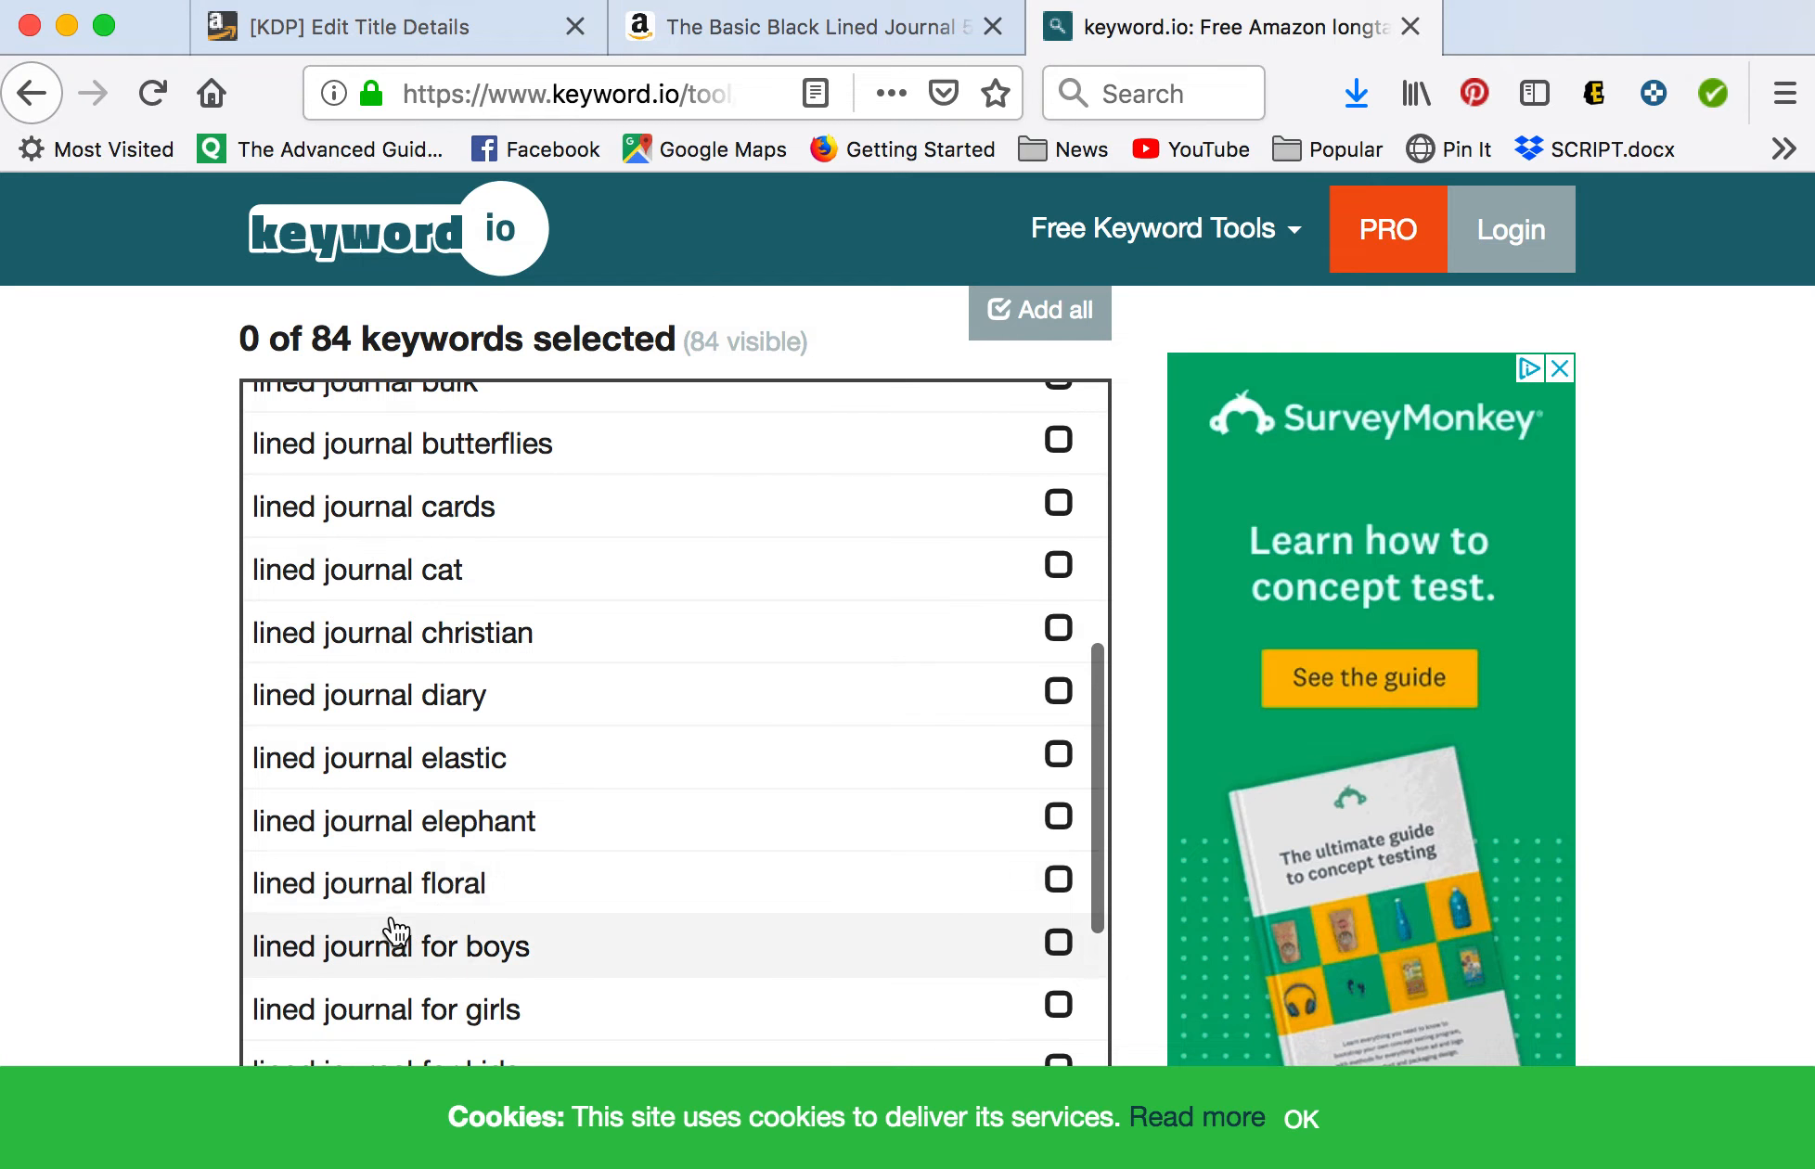
pyautogui.click(444, 27)
pyautogui.click(533, 807)
pyautogui.click(539, 892)
pyautogui.write('lined journal fo')
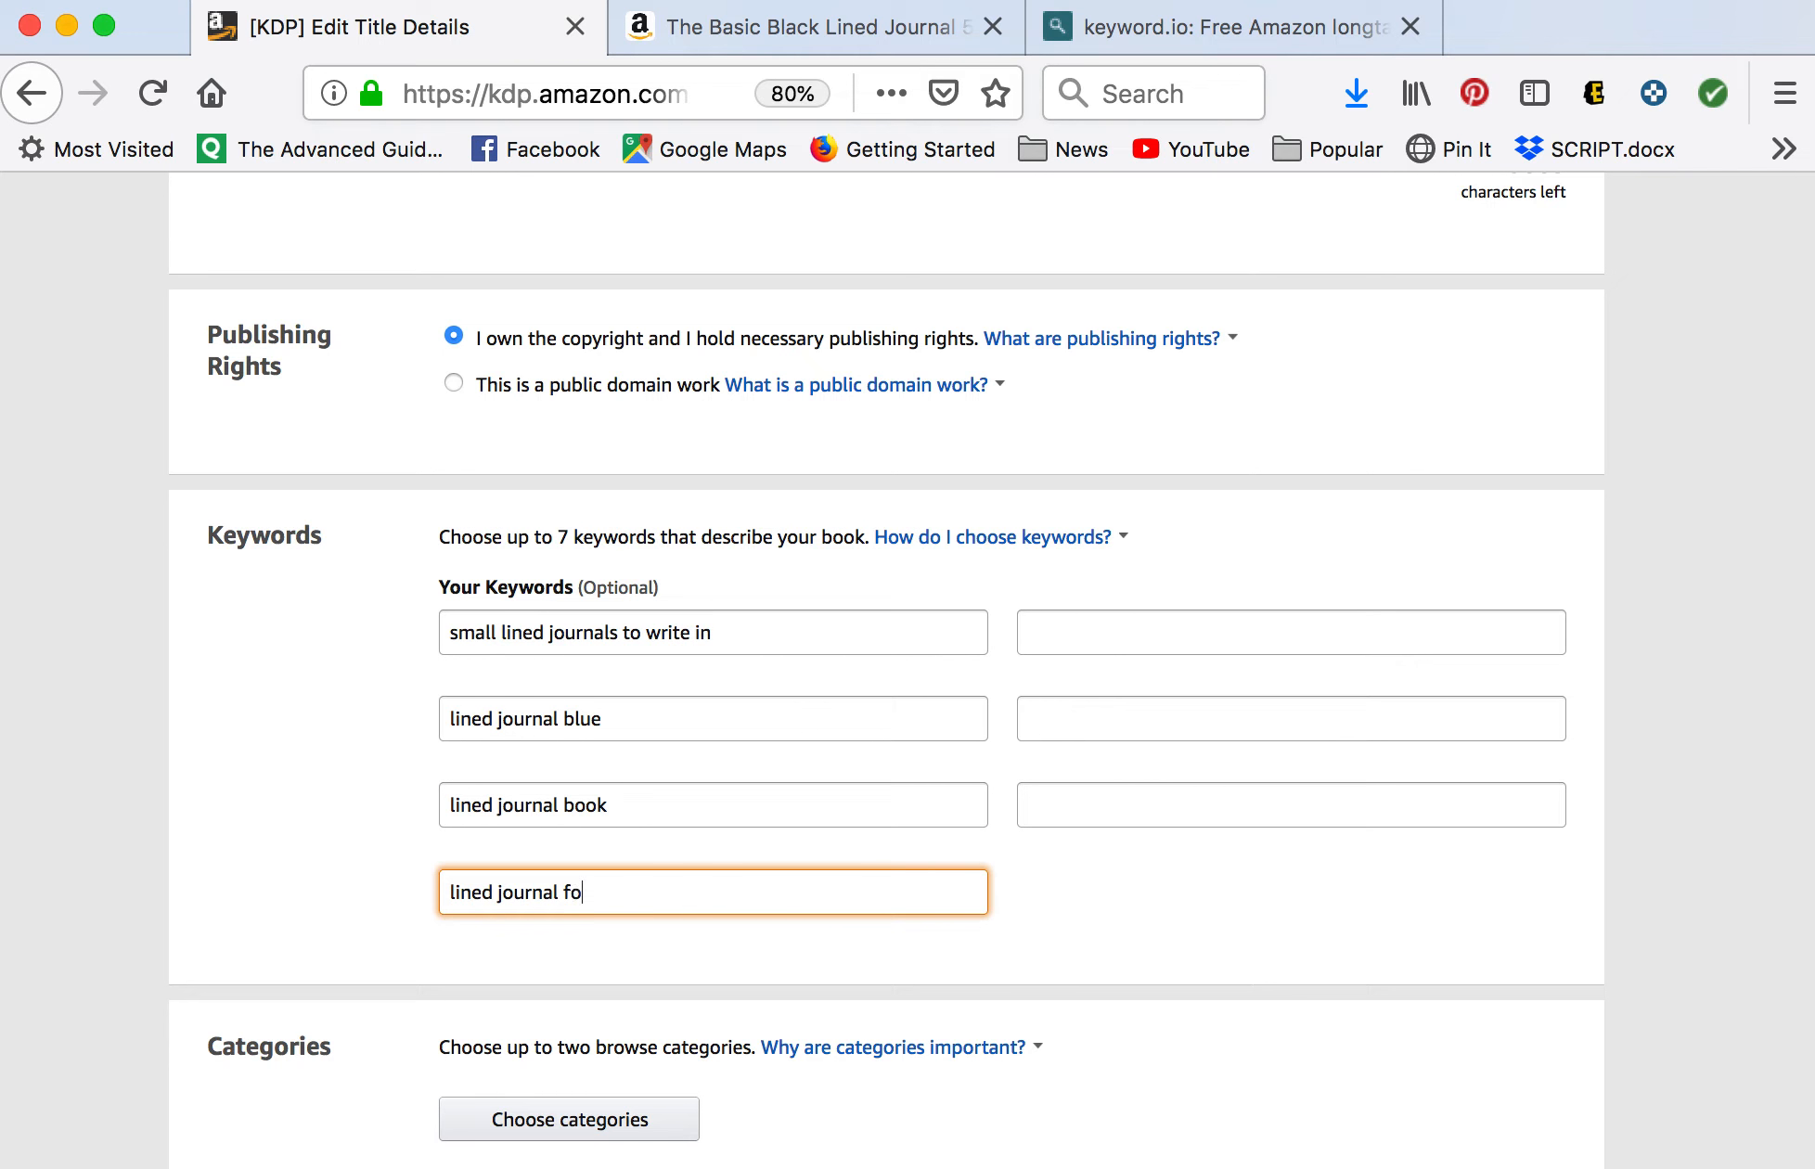
pyautogui.press('BackSpace')
pyautogui.write('loral')
# Review the book title, author, description and keywords entered on the title details page.
pyautogui.scroll(15, 614, 635)
pyautogui.scroll(8, 615, 633)
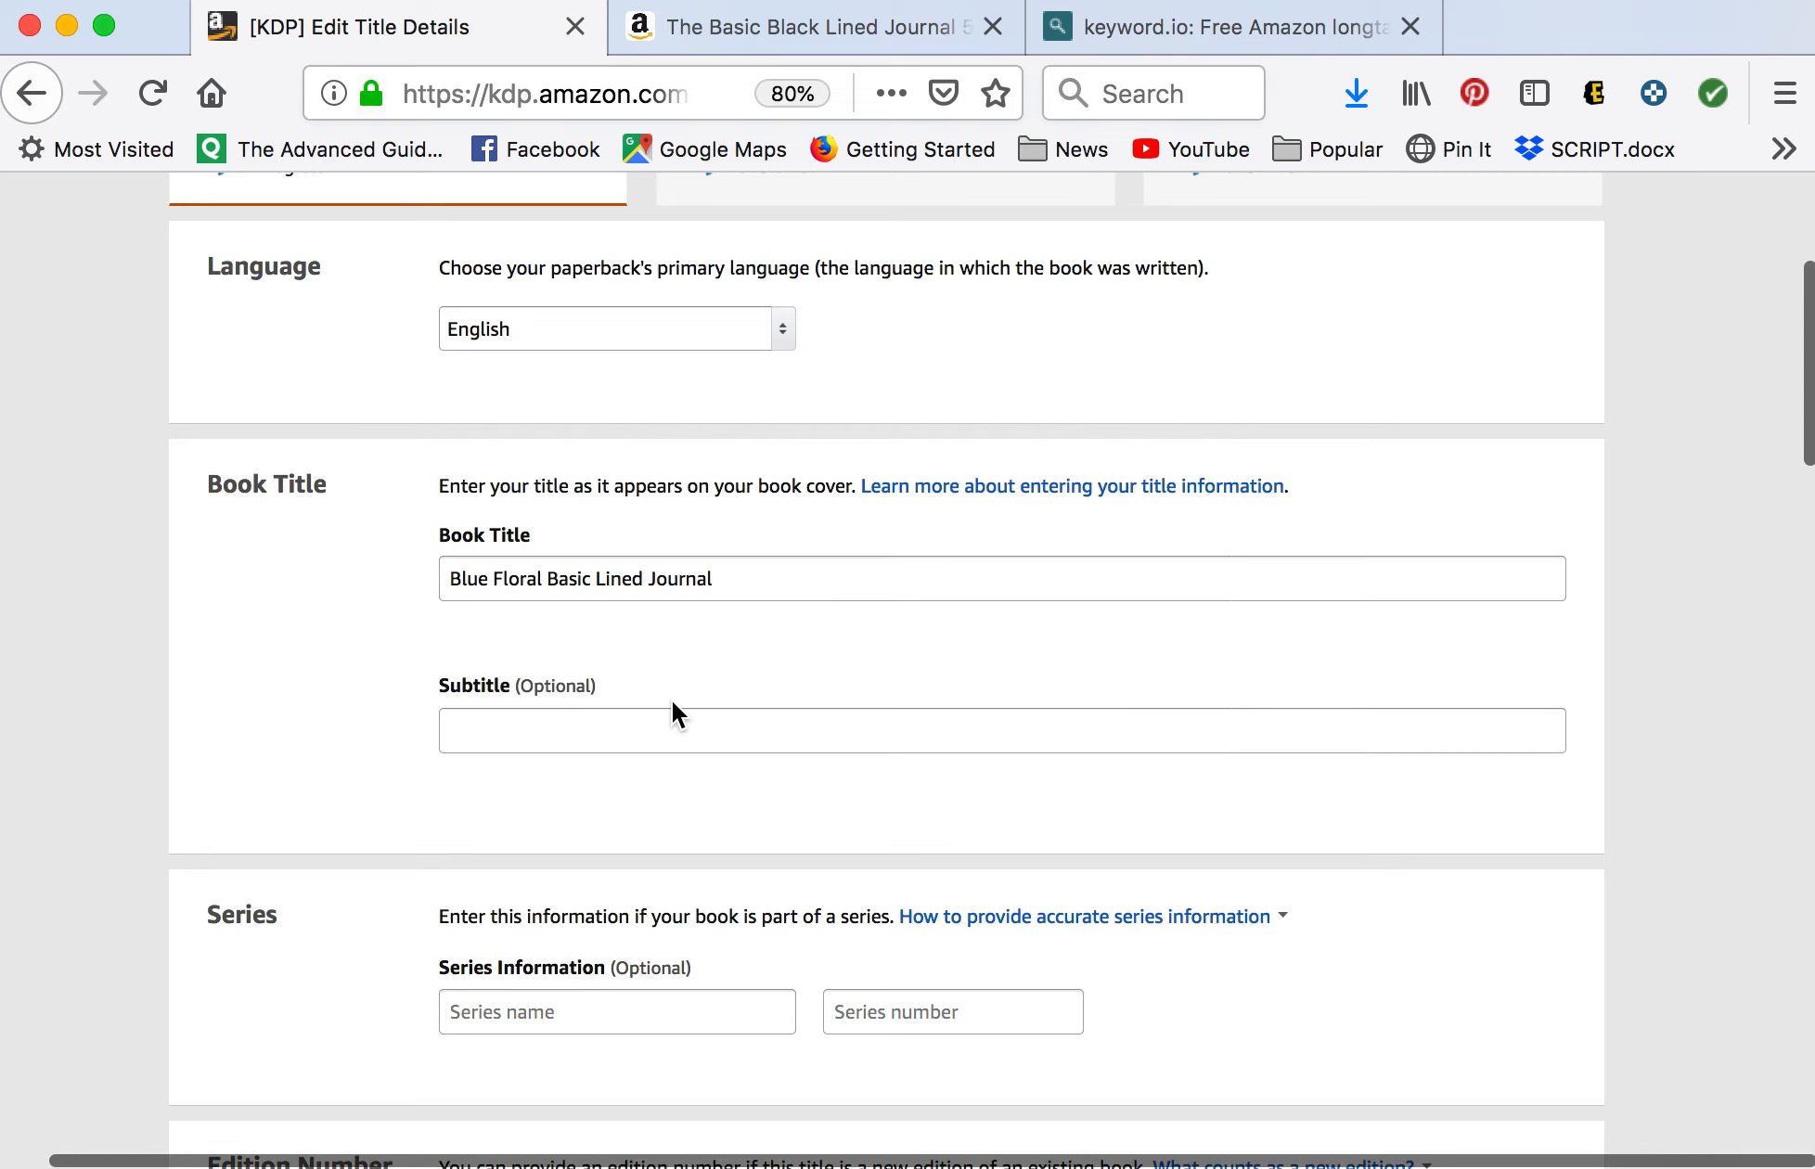
pyautogui.scroll(-12, 671, 698)
pyautogui.scroll(-15, 671, 698)
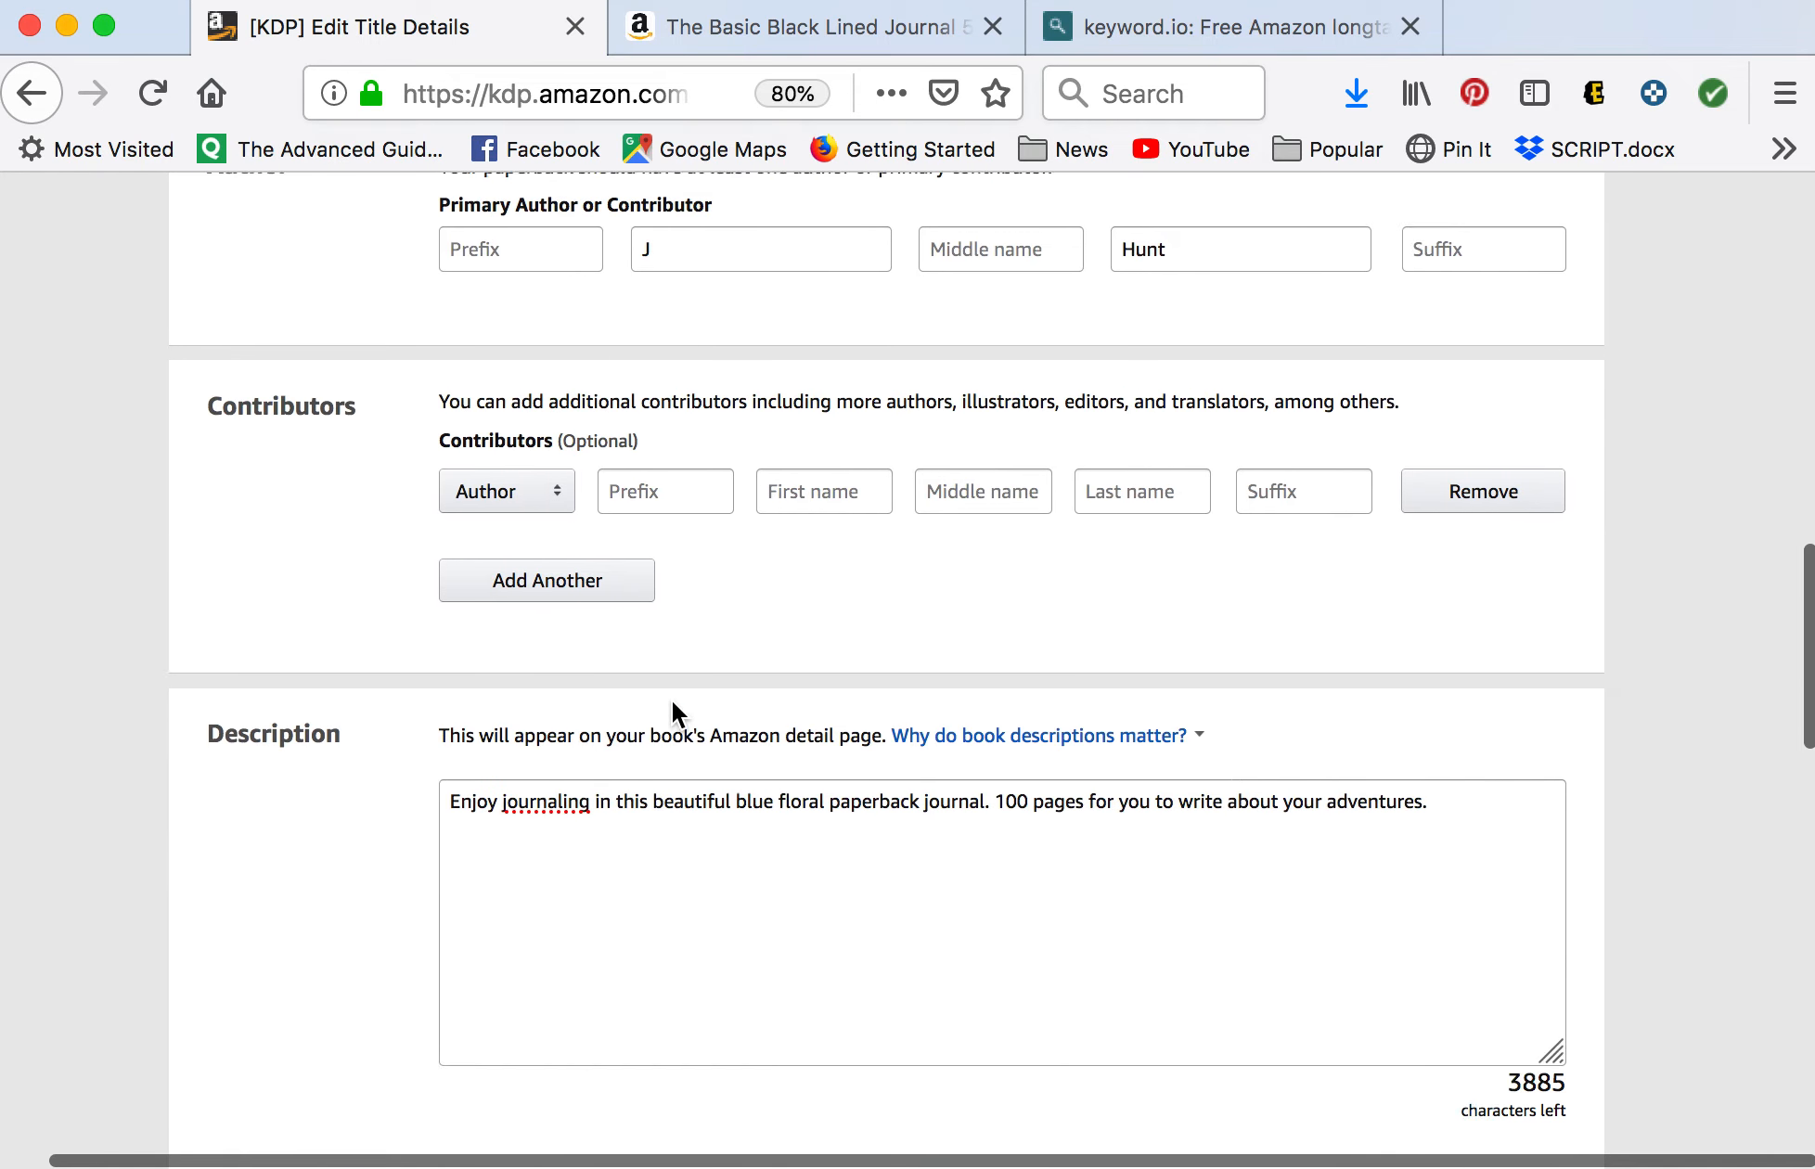
pyautogui.scroll(-2, 671, 699)
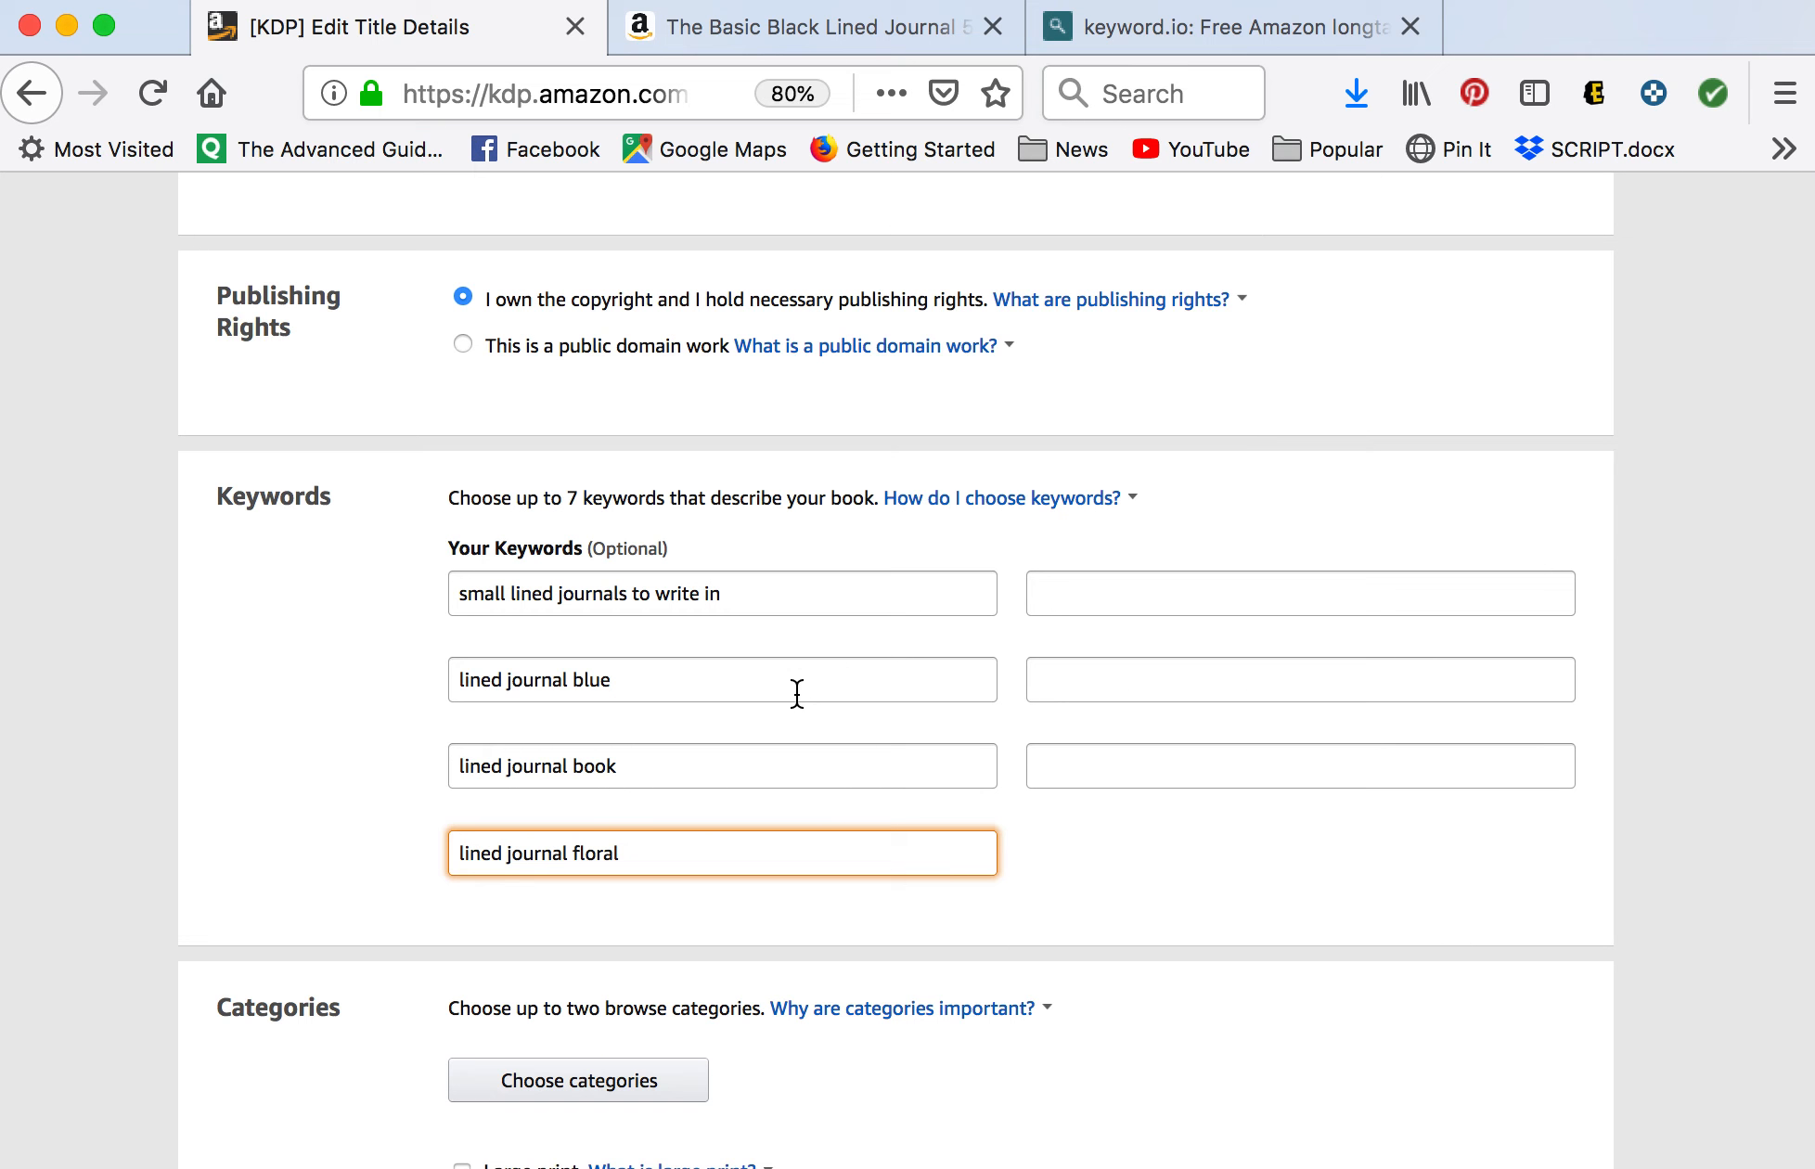
# Choose Non-Classifiable as the book's browse category and save the category selection.
pyautogui.scroll(-5, 796, 693)
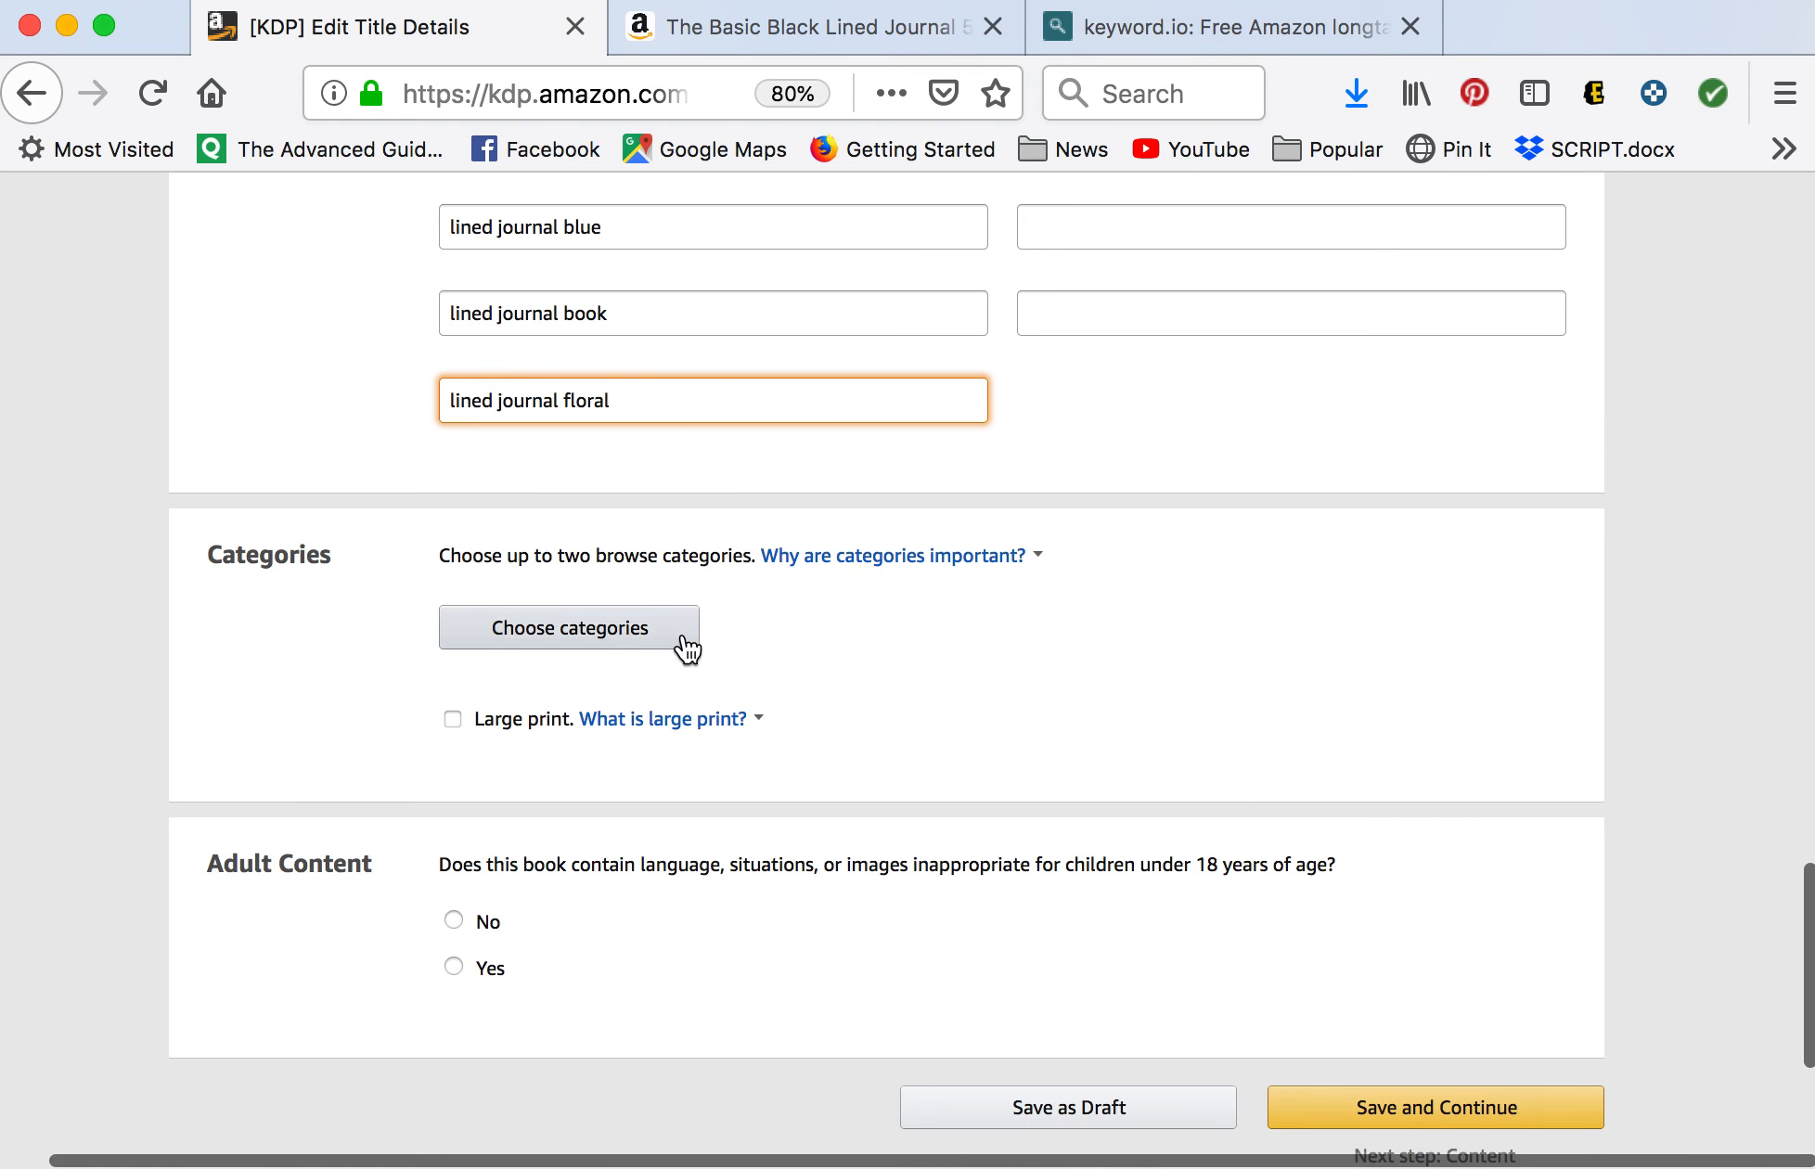
pyautogui.click(685, 647)
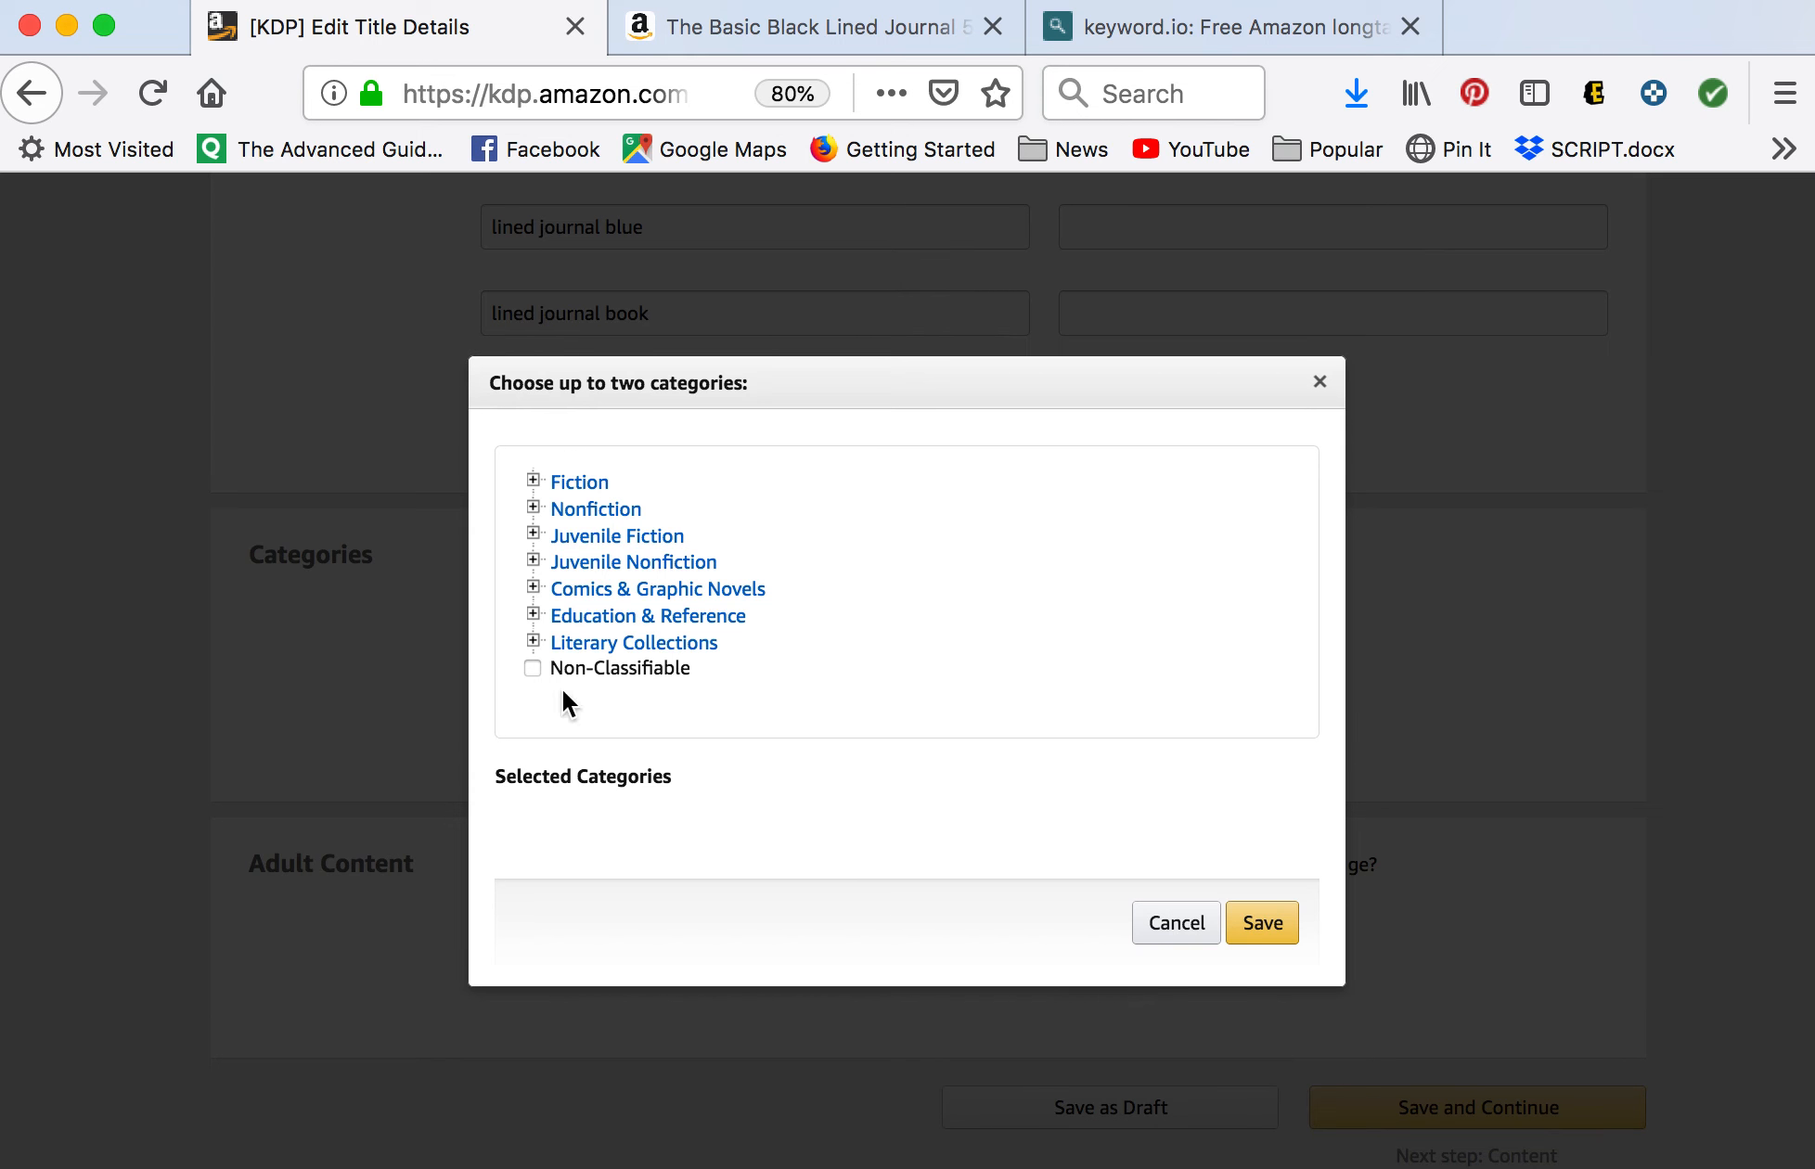
pyautogui.click(532, 670)
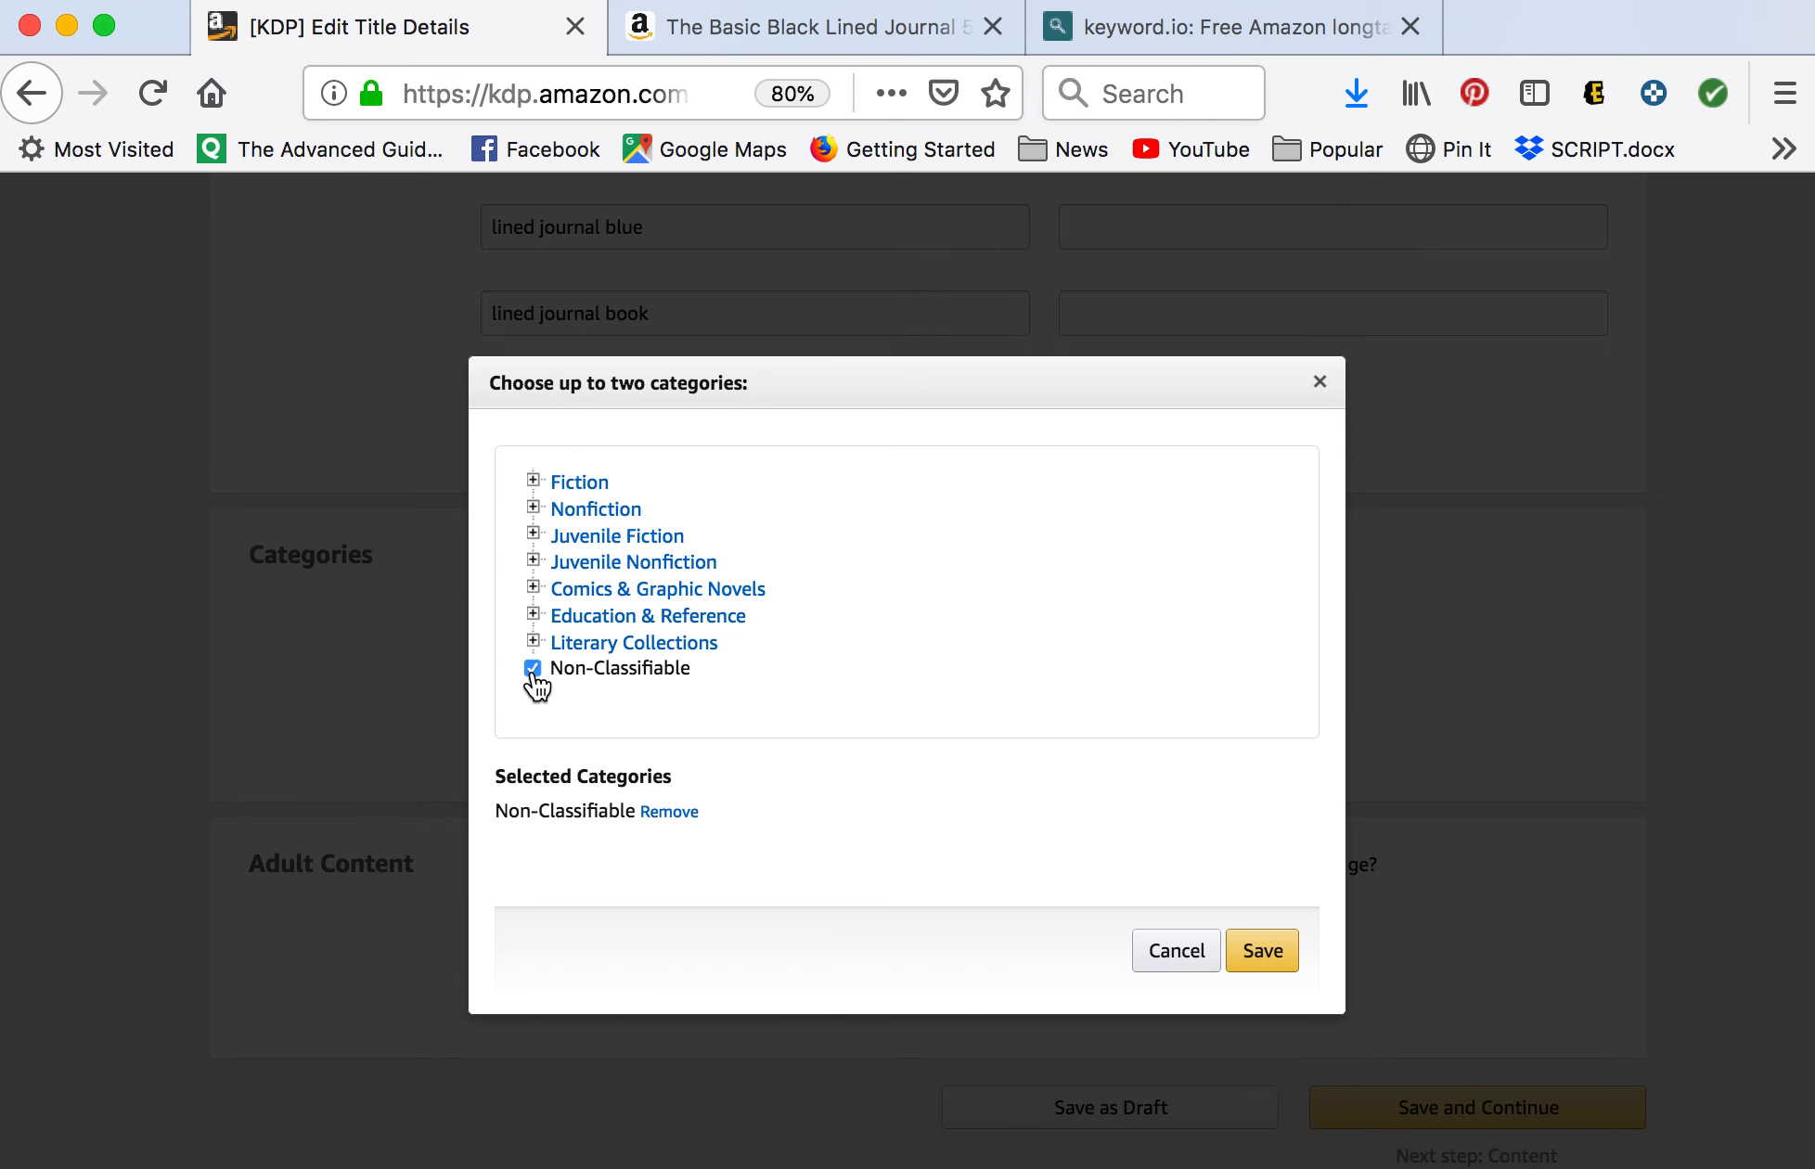
pyautogui.click(1262, 952)
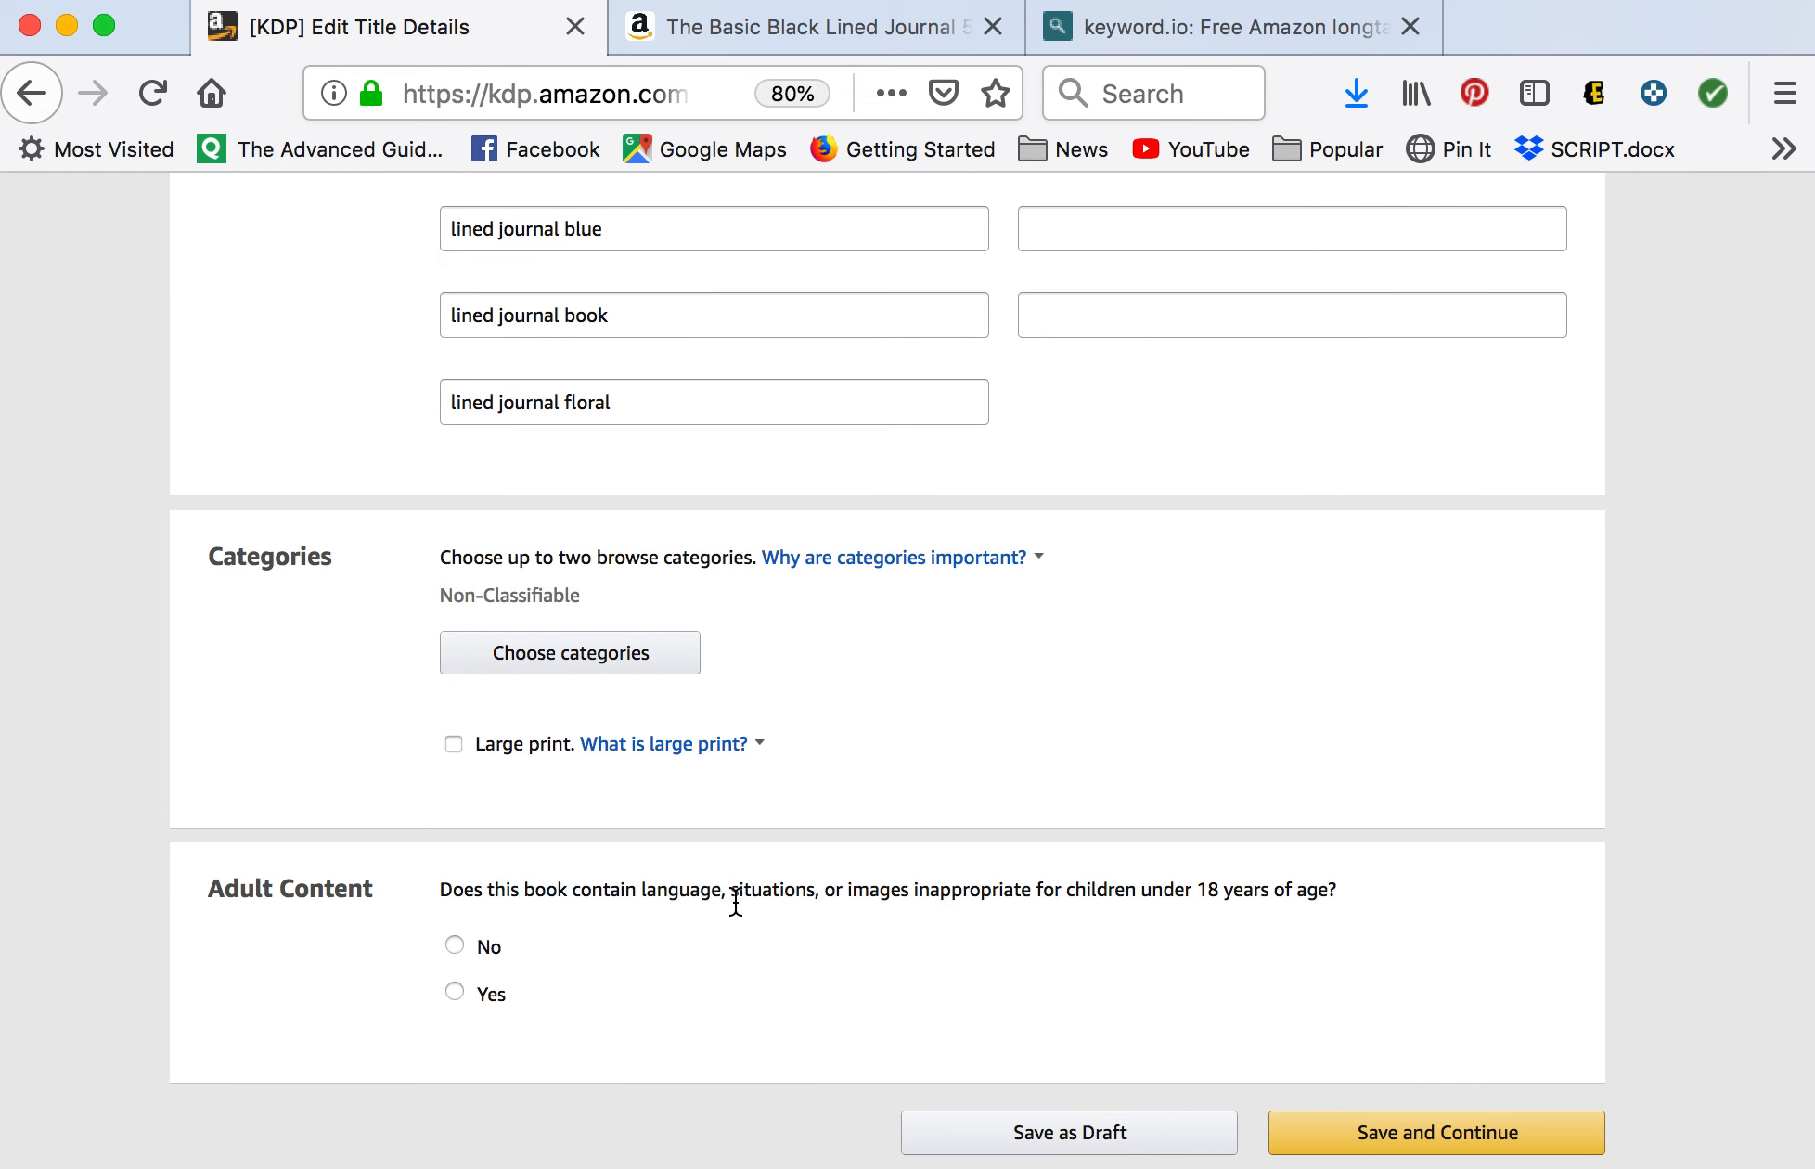
# Answer No to the adult content question, then save the title details and continue to the content step.
pyautogui.moveTo(653, 759)
pyautogui.scroll(-2, 668, 843)
pyautogui.scroll(-3, 668, 843)
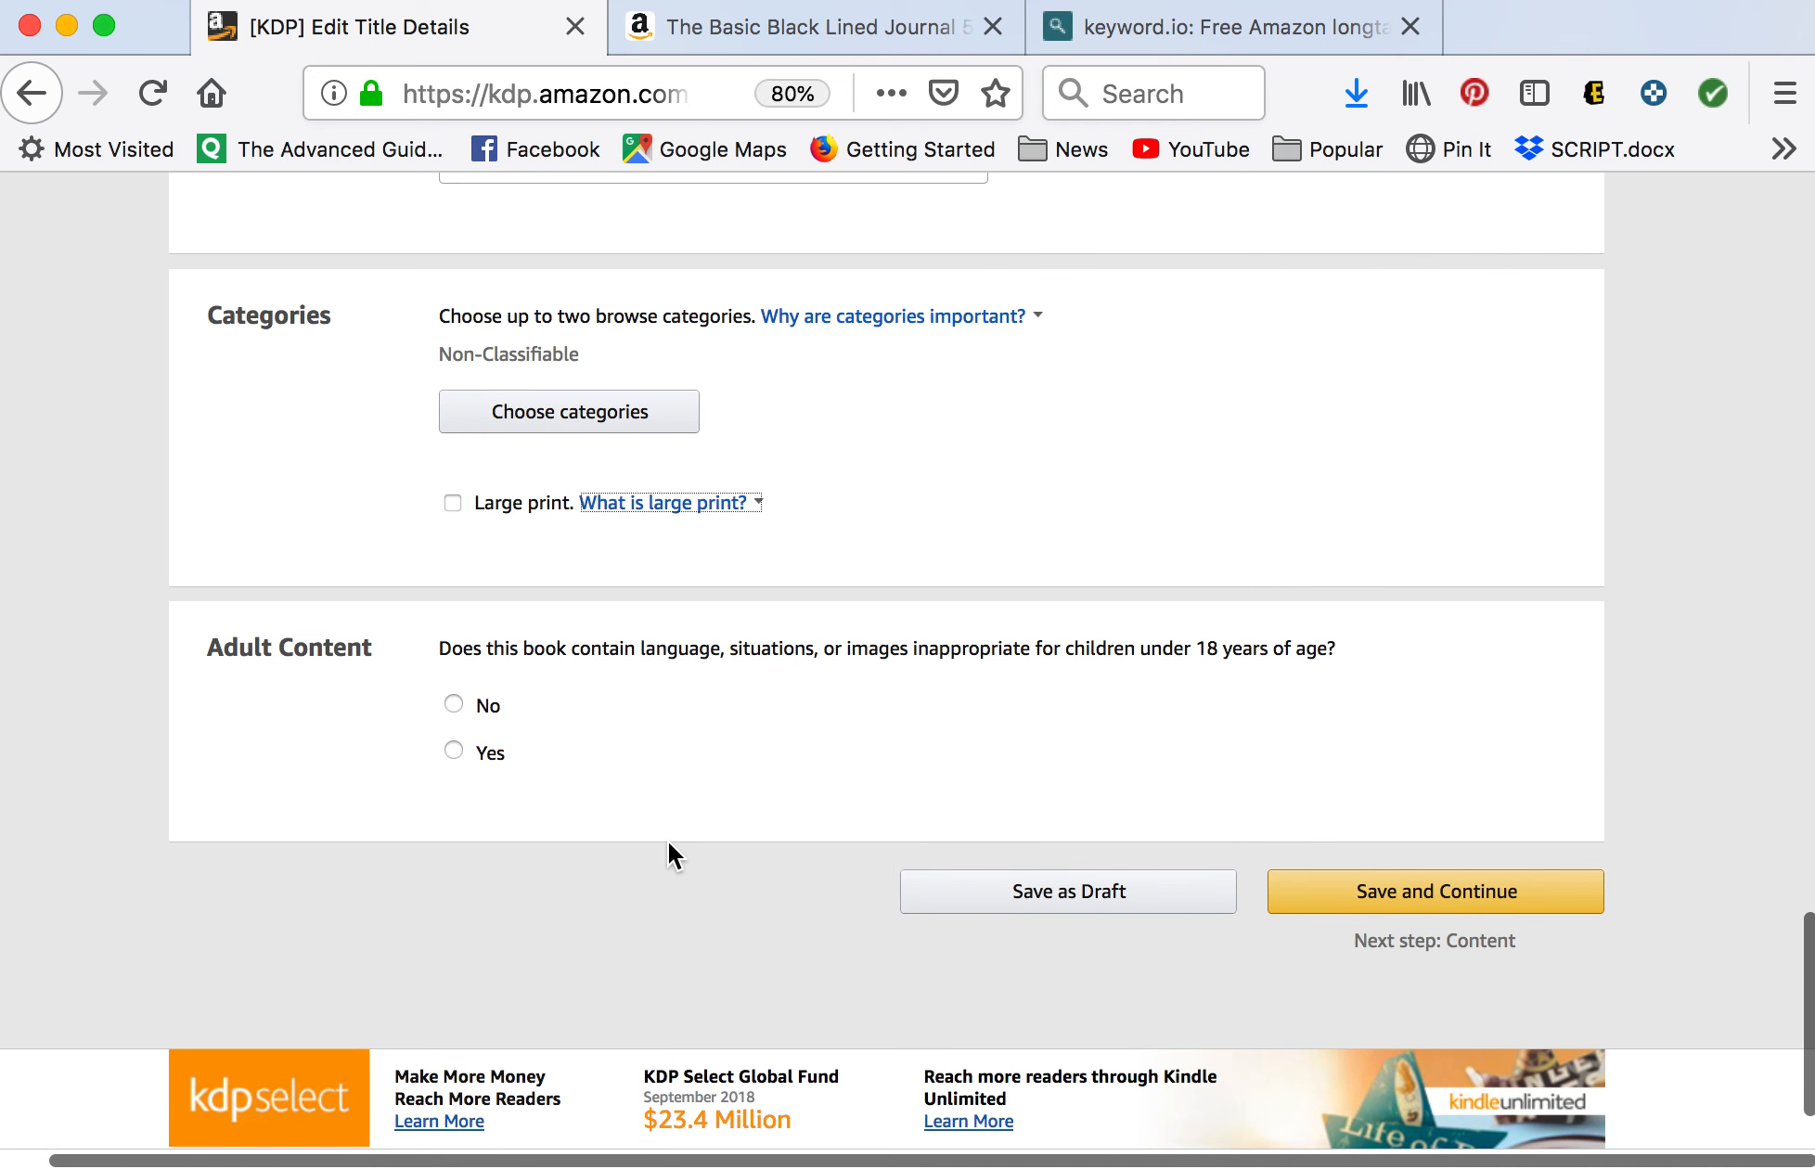
pyautogui.click(452, 704)
pyautogui.click(1341, 891)
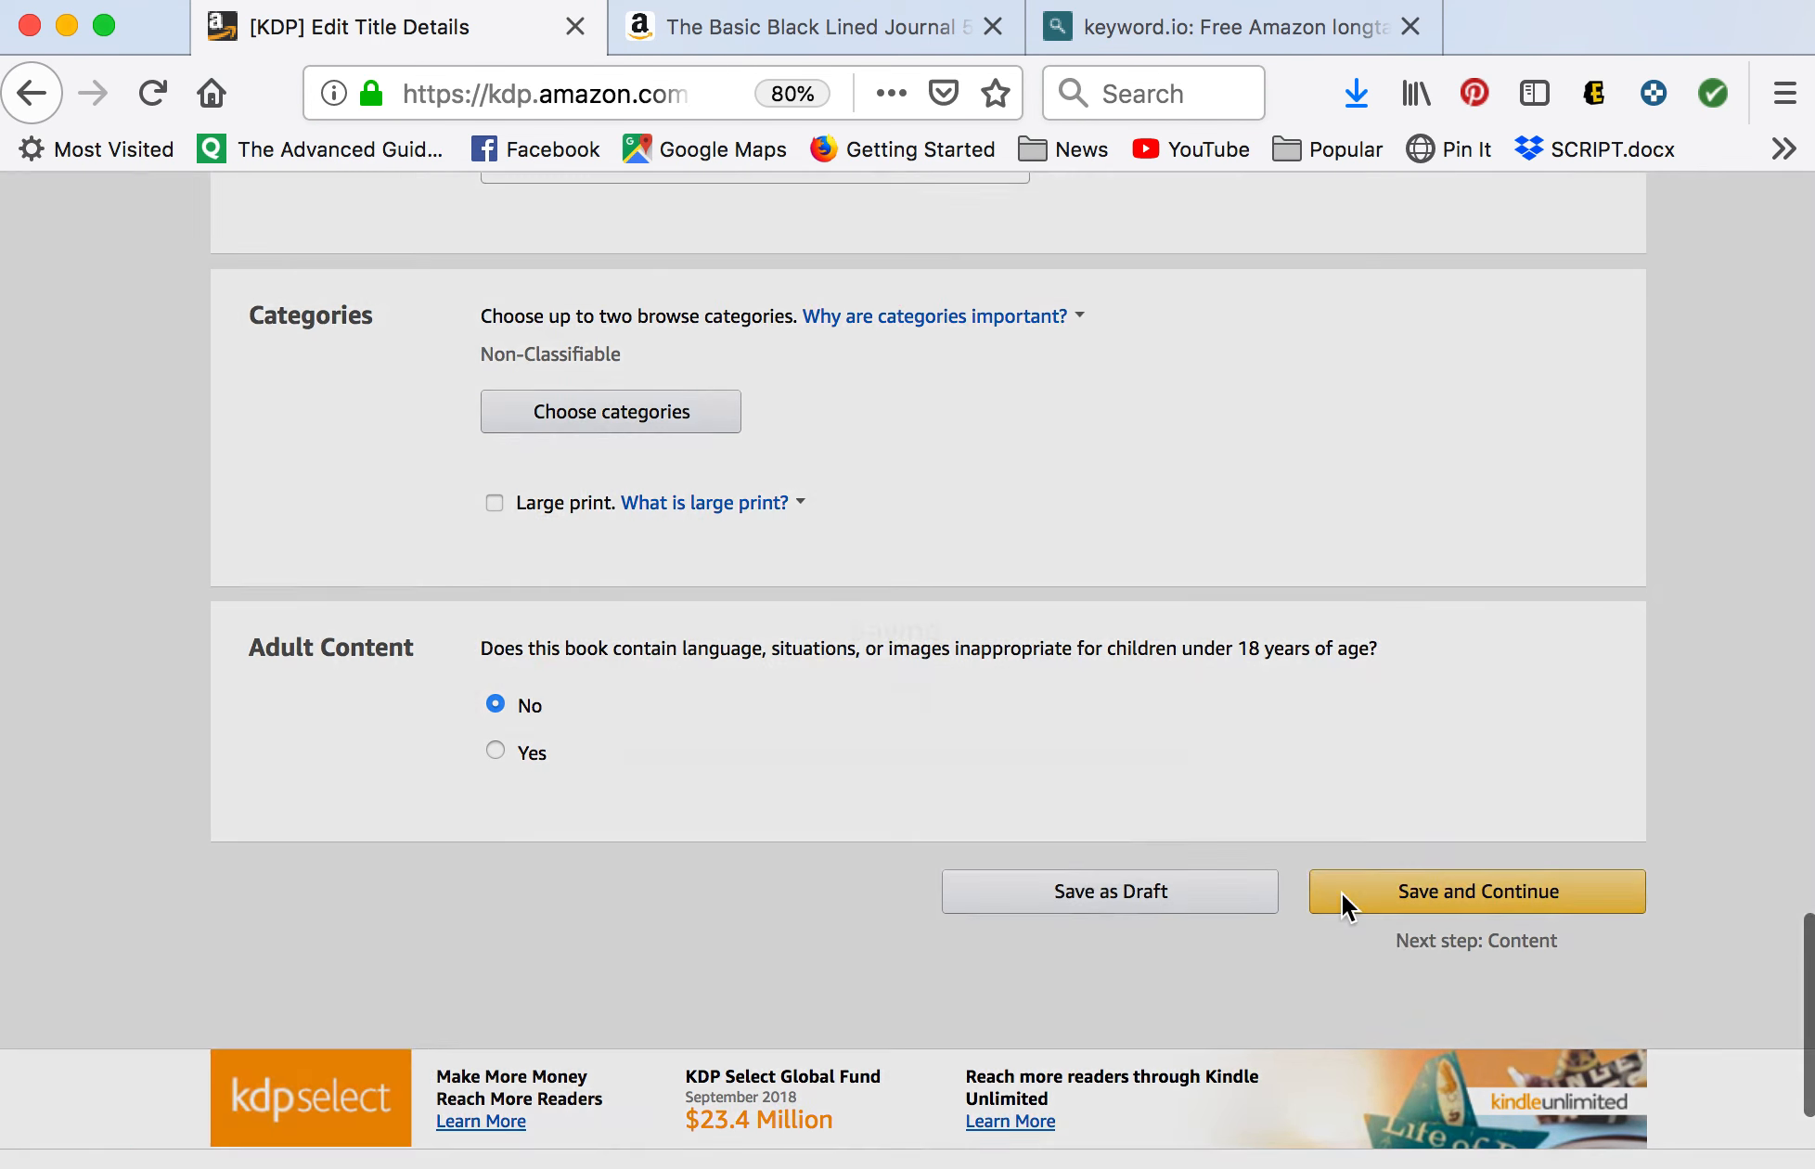